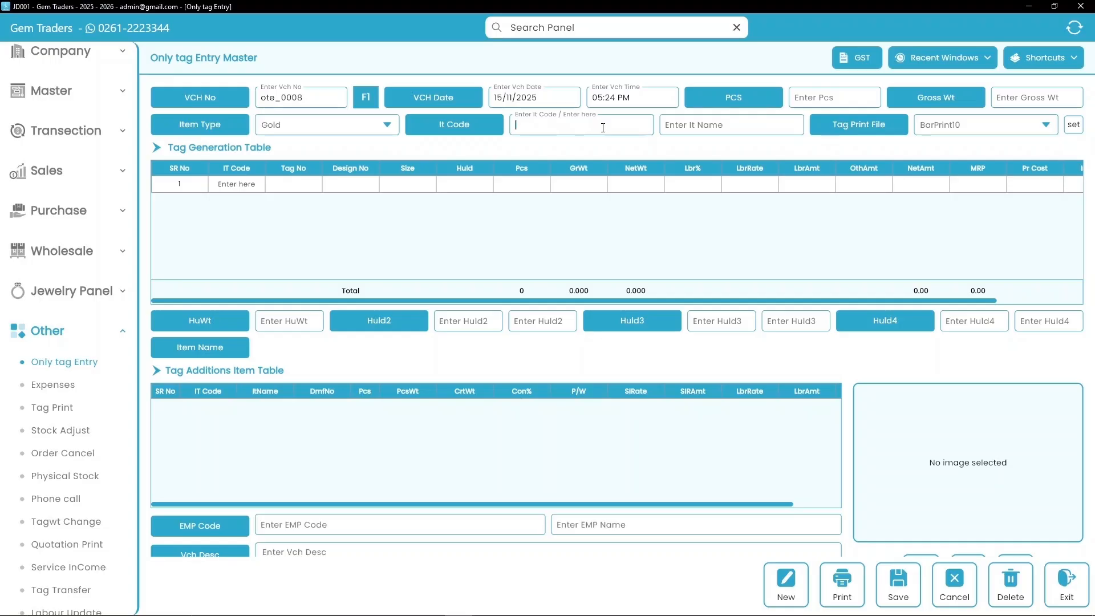
# - Enter item code GR18C and item name GENT RING 18C on the tag entry form
pyautogui.write('GR18C')
pyautogui.press('Return')
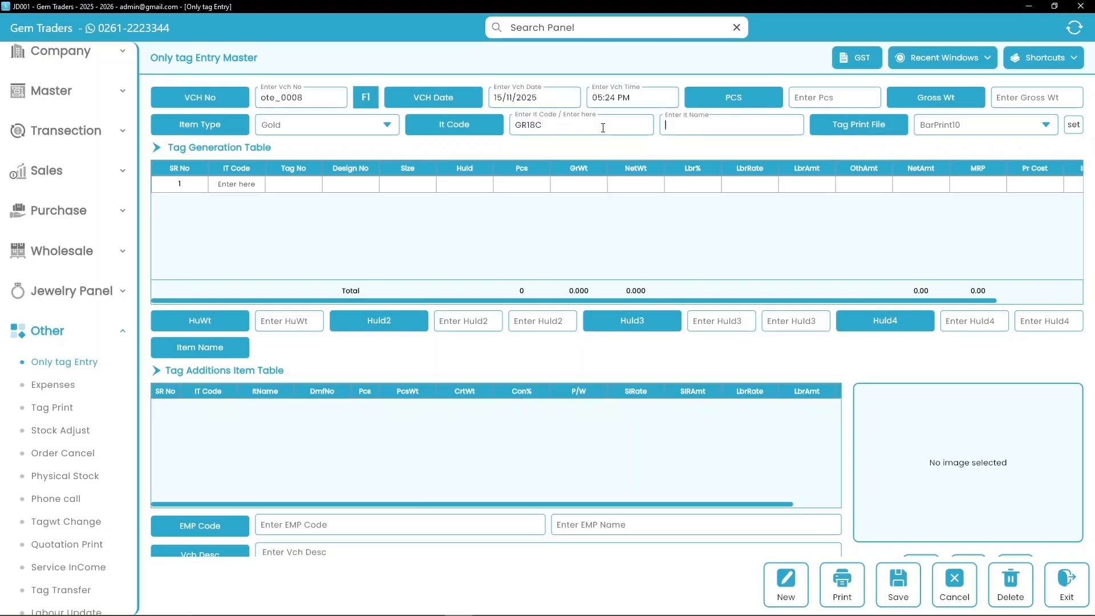
pyautogui.write('GENT RING 18C')
pyautogui.press('Tab')
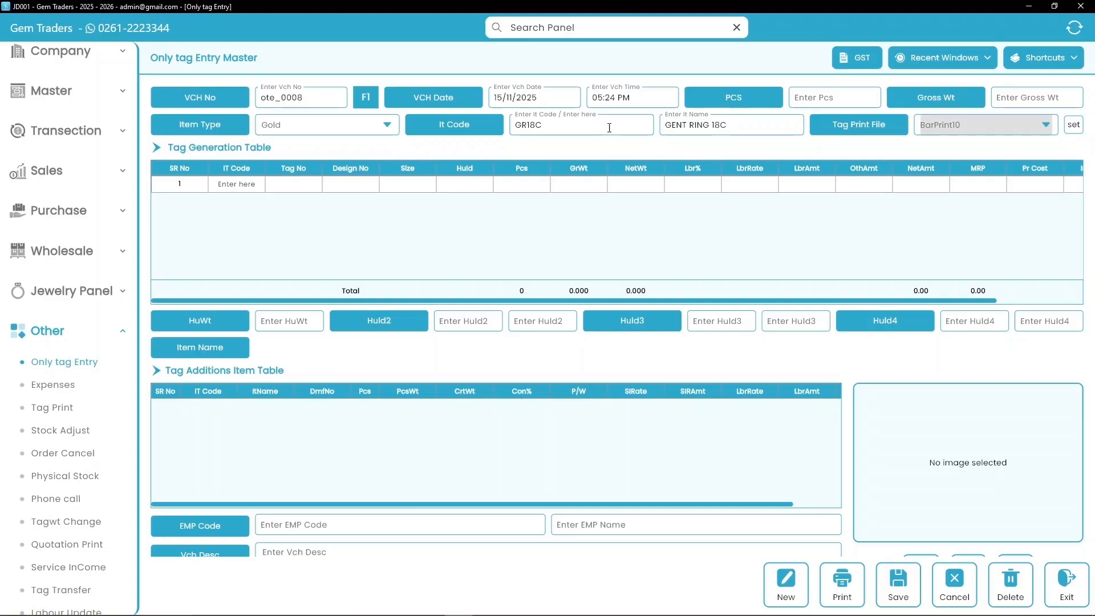
pyautogui.click(239, 185)
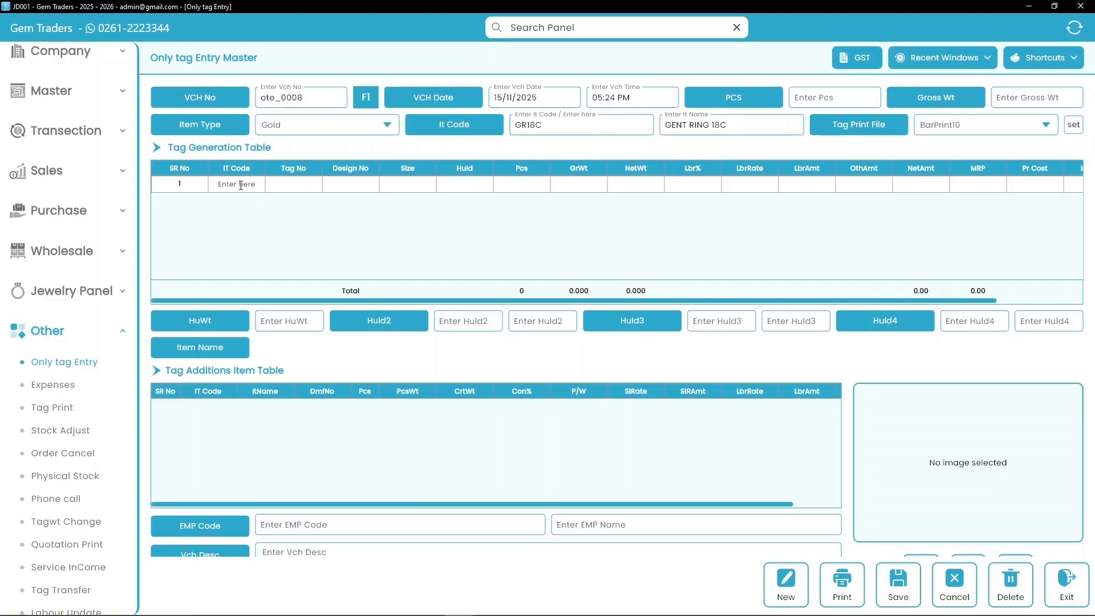
# - Search the item master for GENT and pick GR18C for tag row 1, generating GRG0004
pyautogui.click(240, 186)
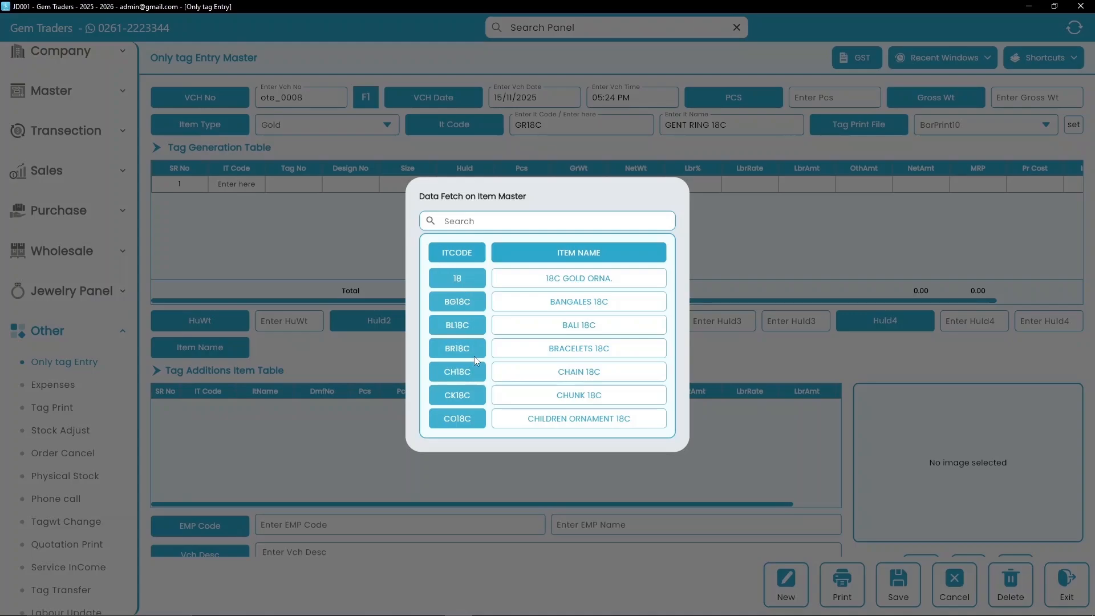
pyautogui.click(479, 223)
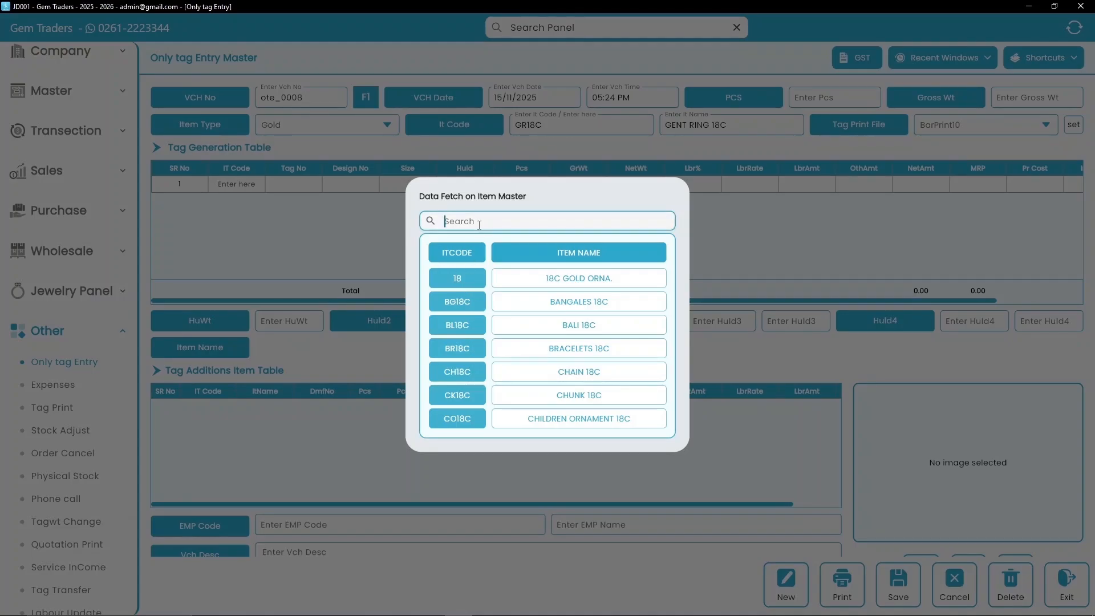
pyautogui.write('GENT')
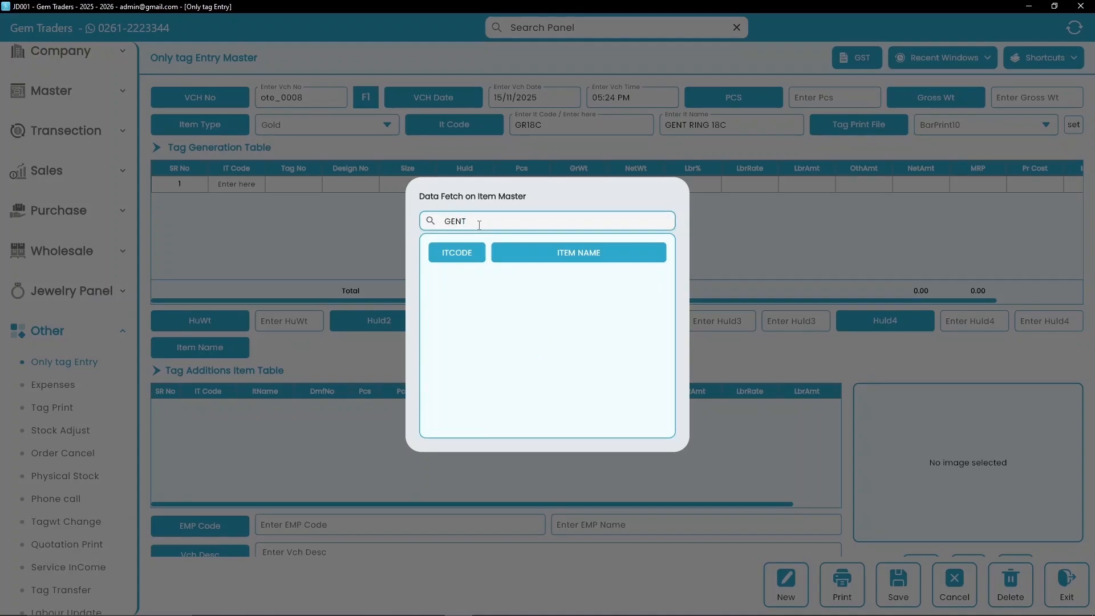
pyautogui.click(457, 275)
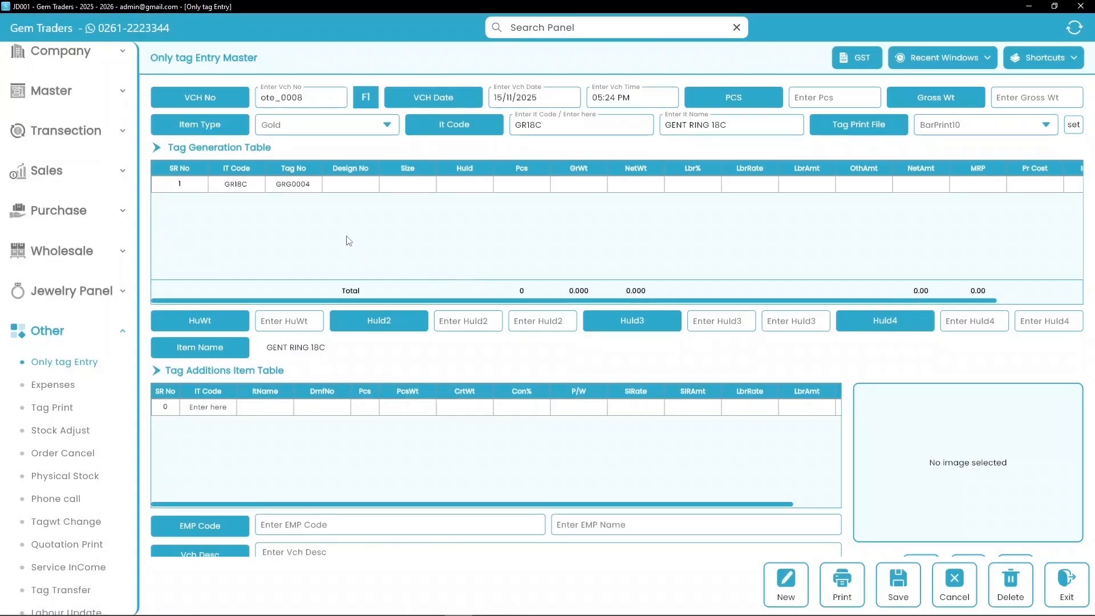
# - Fill tag row GRG0004 with 1 piece, 7.250 weight, labour rate 600 and other amount 350
pyautogui.click(346, 183)
pyautogui.press('Tab')
pyautogui.press('Tab')
pyautogui.write('1')
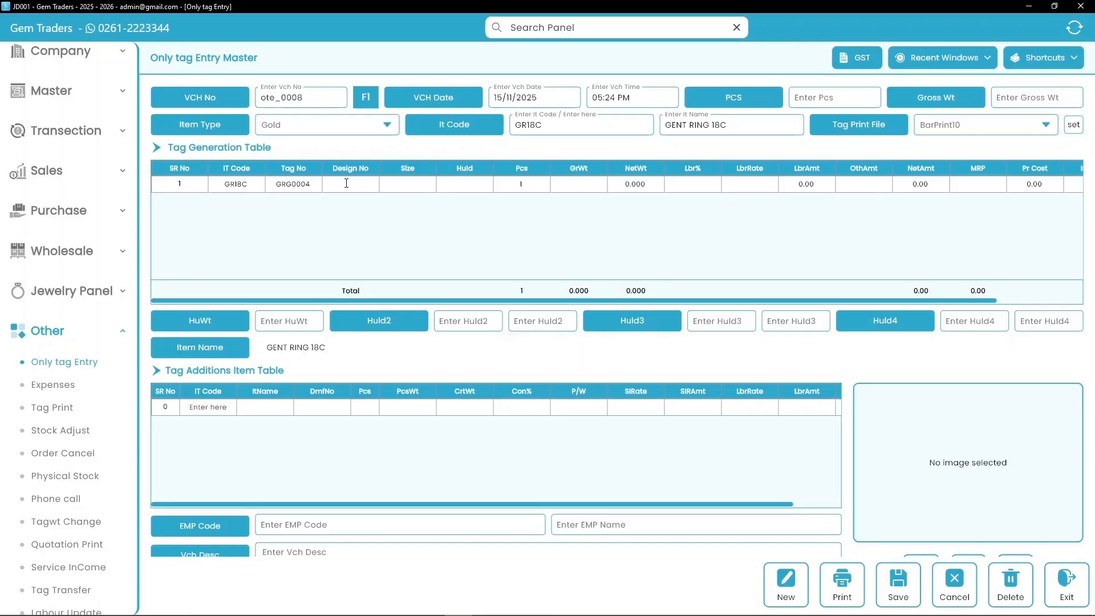
pyautogui.write('7.250')
pyautogui.press('Tab')
pyautogui.write('600')
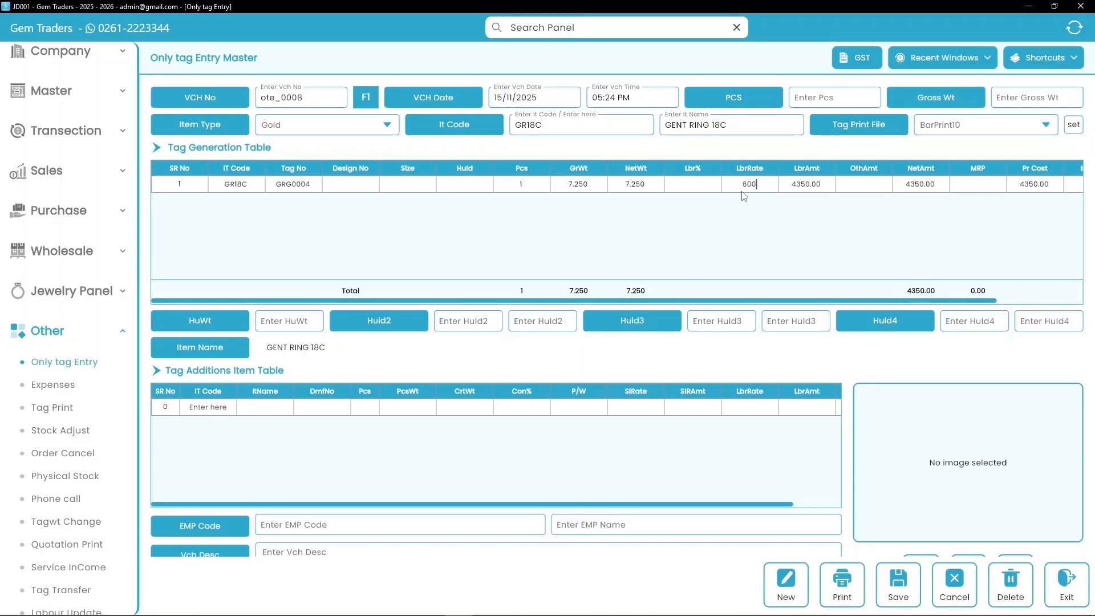
pyautogui.press('Tab')
pyautogui.press('Tab')
pyautogui.write('350')
pyautogui.press('Tab')
pyautogui.press('Tab')
pyautogui.press('Tab')
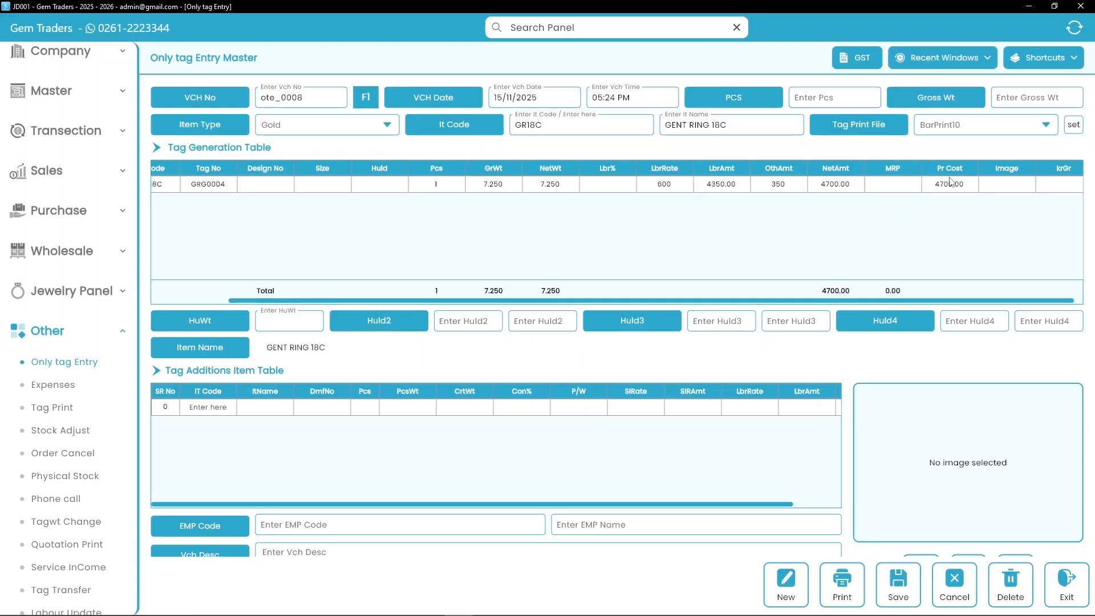
# - Add DIAMOND (DM) as an item in the tag additions table
pyautogui.click(215, 406)
pyautogui.press('Return')
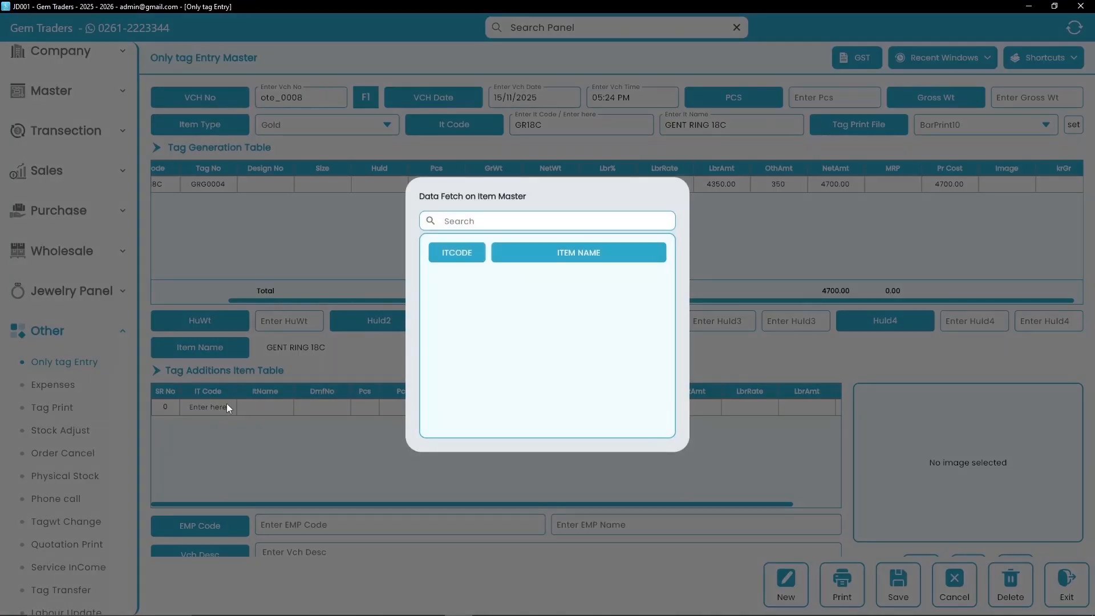
pyautogui.click(489, 221)
pyautogui.write('DI')
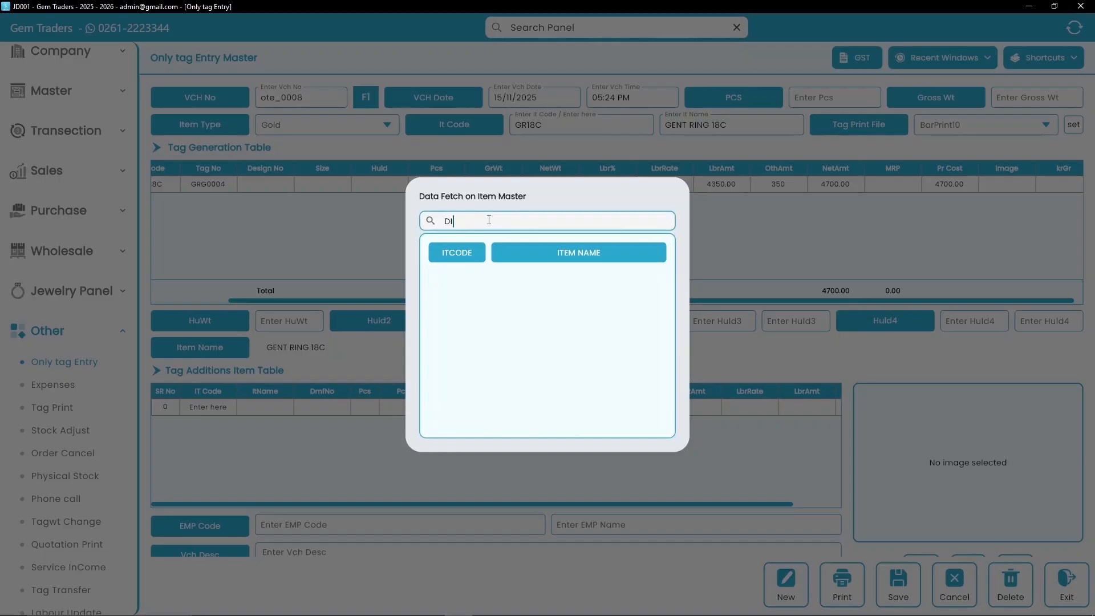
pyautogui.write('AMOND')
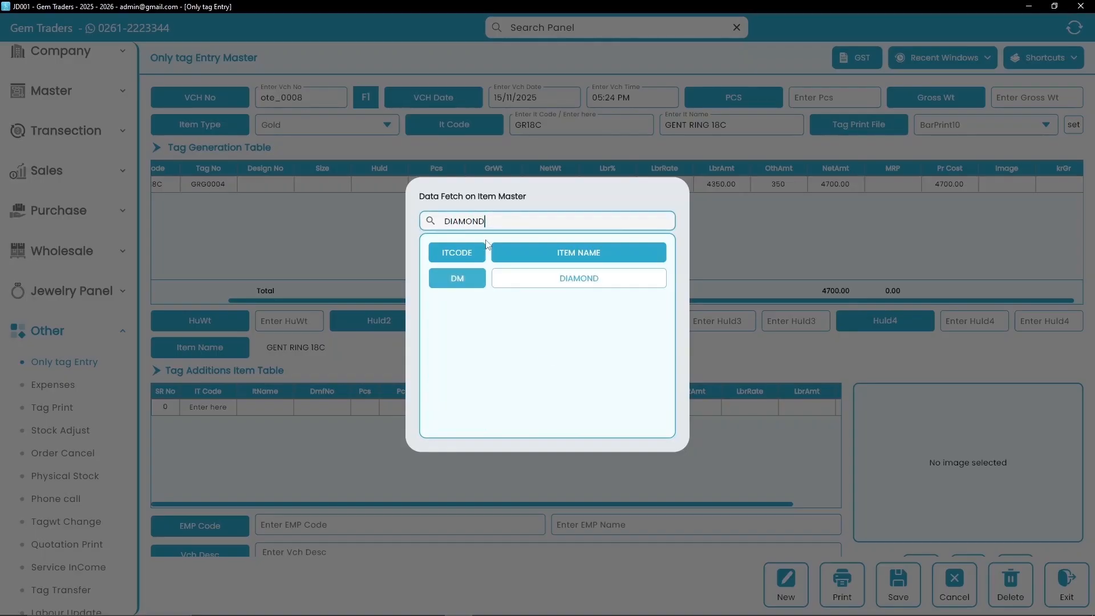
pyautogui.doubleClick(469, 278)
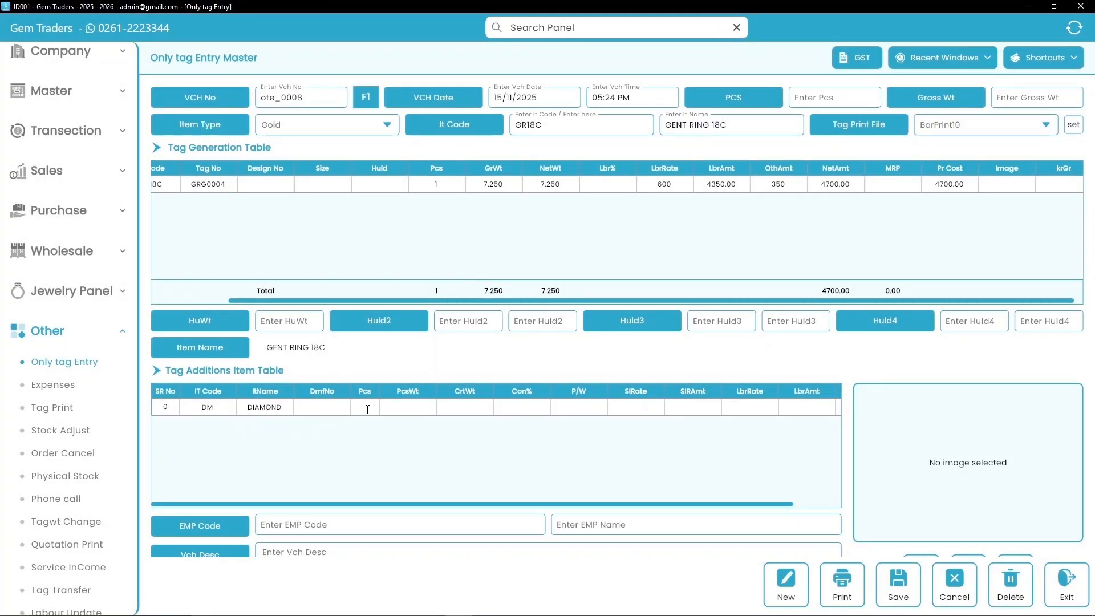
# - Give the diamond addition 1 piece, 0.250 carat, 0.20 Con%, P/W W, rate 1000, labour 100
pyautogui.write('1')
pyautogui.write('0.250')
pyautogui.write('2')
pyautogui.press('BackSpace')
pyautogui.write('0.250')
pyautogui.press('Return')
pyautogui.write('0.20')
pyautogui.press('Return')
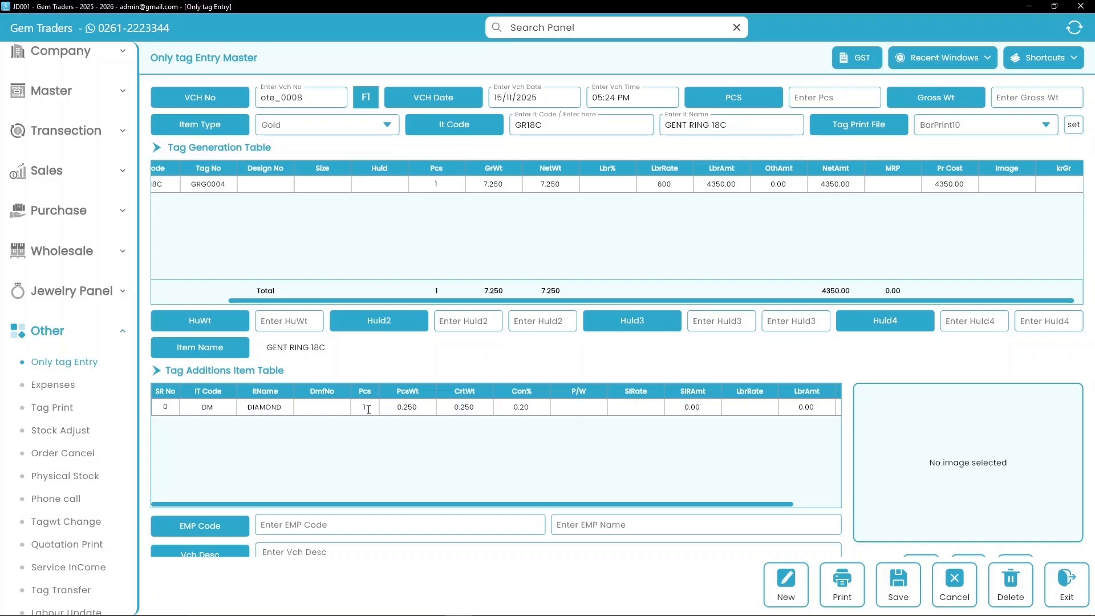
pyautogui.write('W')
pyautogui.press('Return')
pyautogui.write('1000')
pyautogui.press('Return')
pyautogui.press('Return')
pyautogui.write('100')
pyautogui.press('Return')
pyautogui.press('Return')
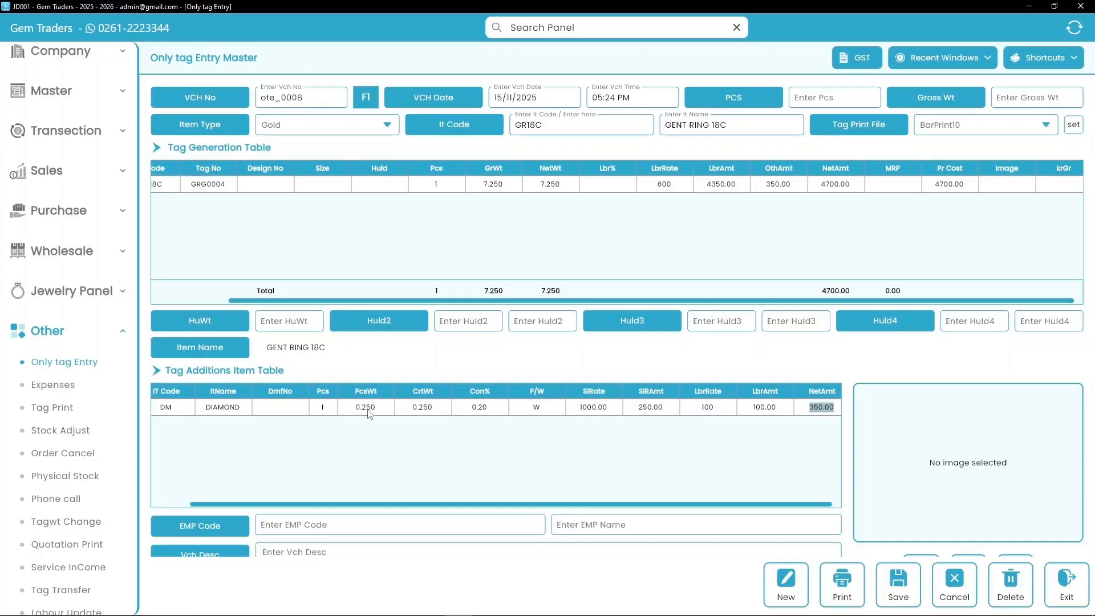
pyautogui.press('Return')
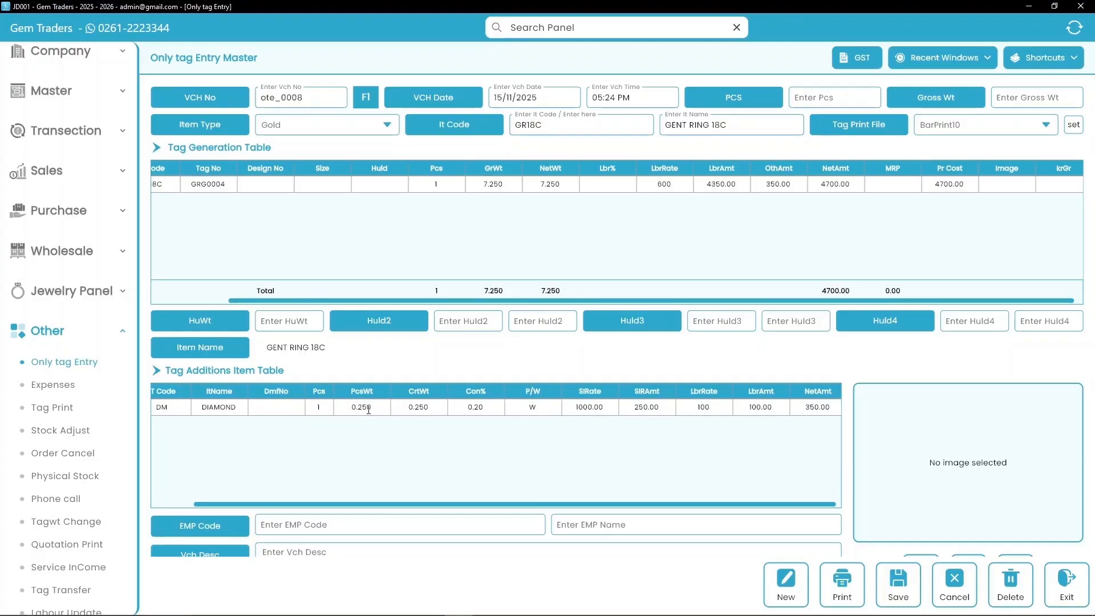
# - Set employee code 001 with employee name Self
pyautogui.scroll(-1, 342, 427)
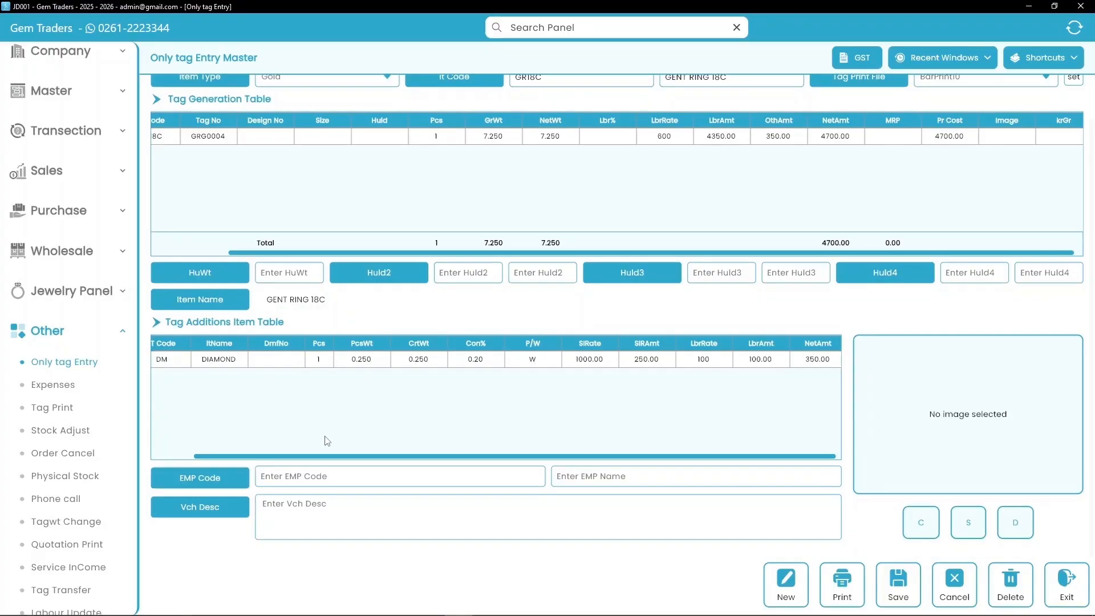
pyautogui.click(298, 475)
pyautogui.write('001')
pyautogui.press('Return')
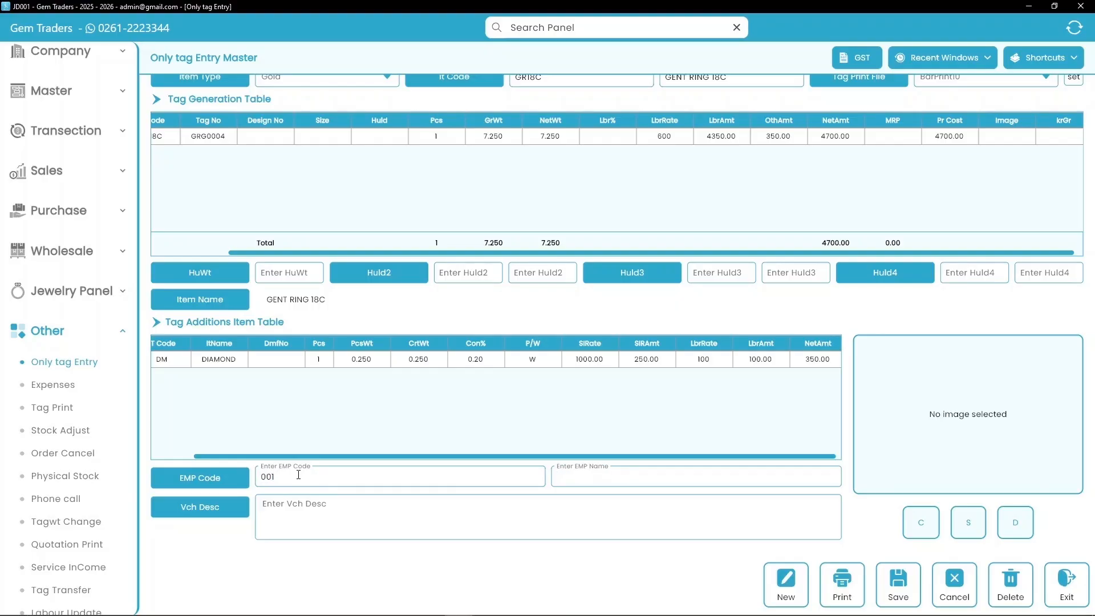
pyautogui.write('Self')
# - Enter the voucher description 'Bold Elegance in Gold.'
pyautogui.click(292, 502)
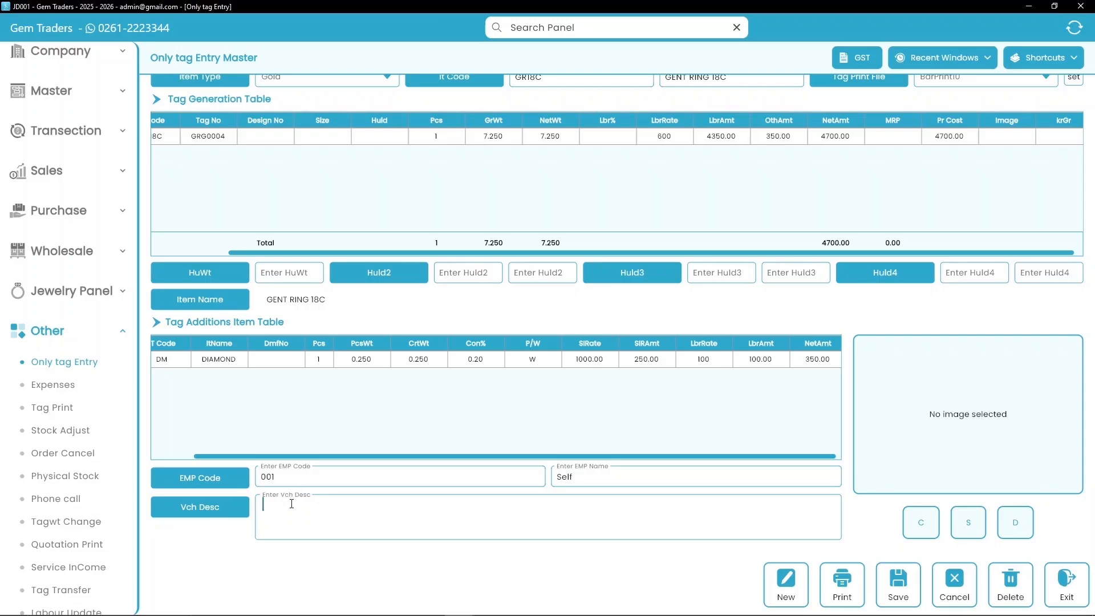
pyautogui.write('Bold Elegance in Gold')
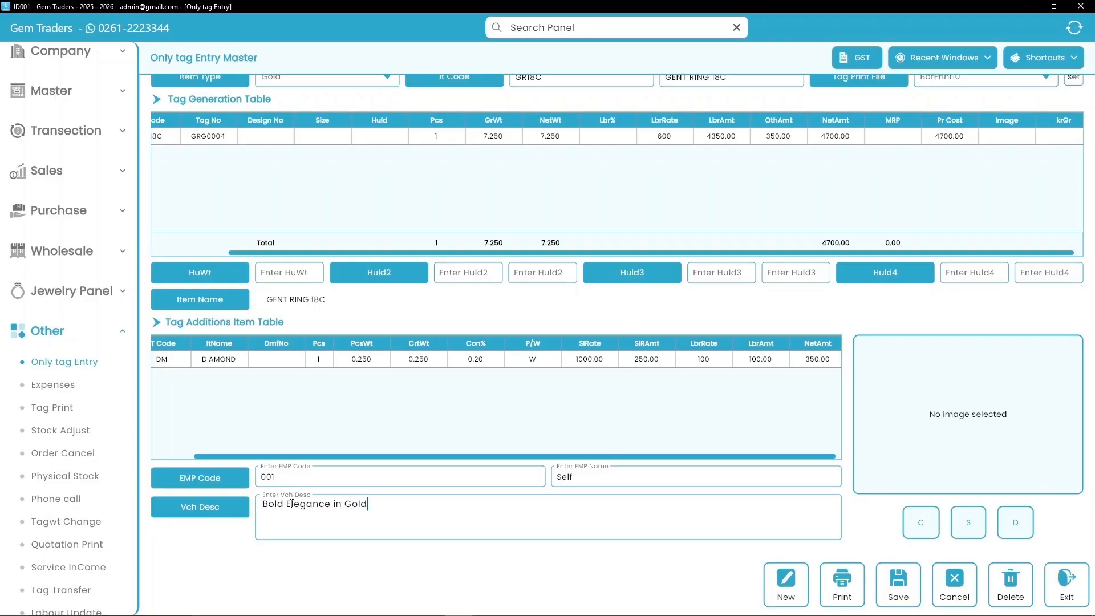
pyautogui.write('.')
pyautogui.press('Return')
# - Browse the image picker on the D: drive to Ring > MENS RING > 2 Brilliantearth
pyautogui.click(970, 522)
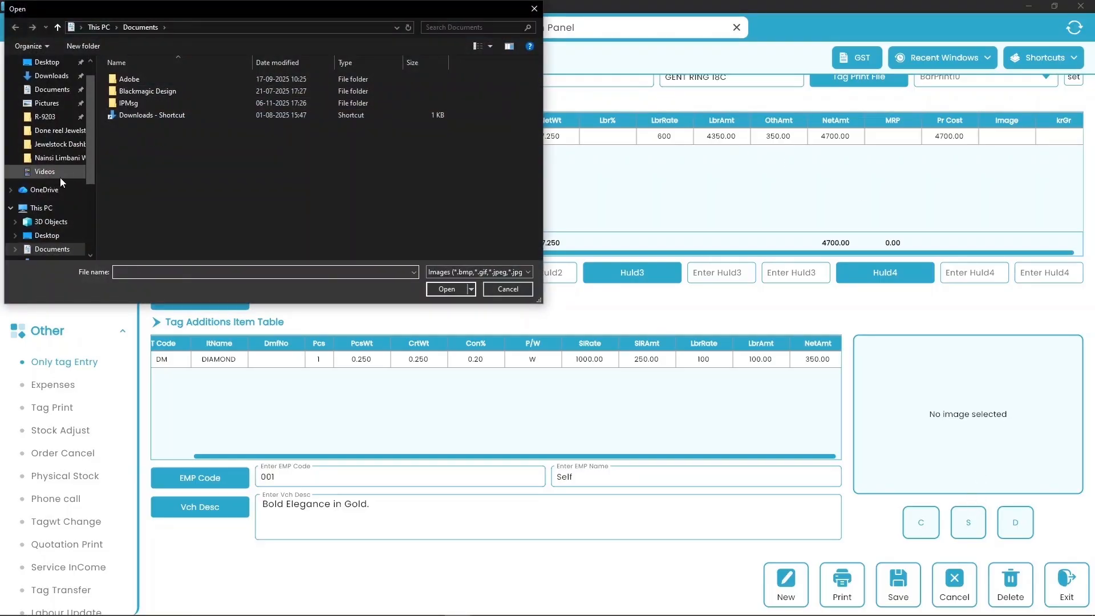
pyautogui.scroll(-1, 45, 211)
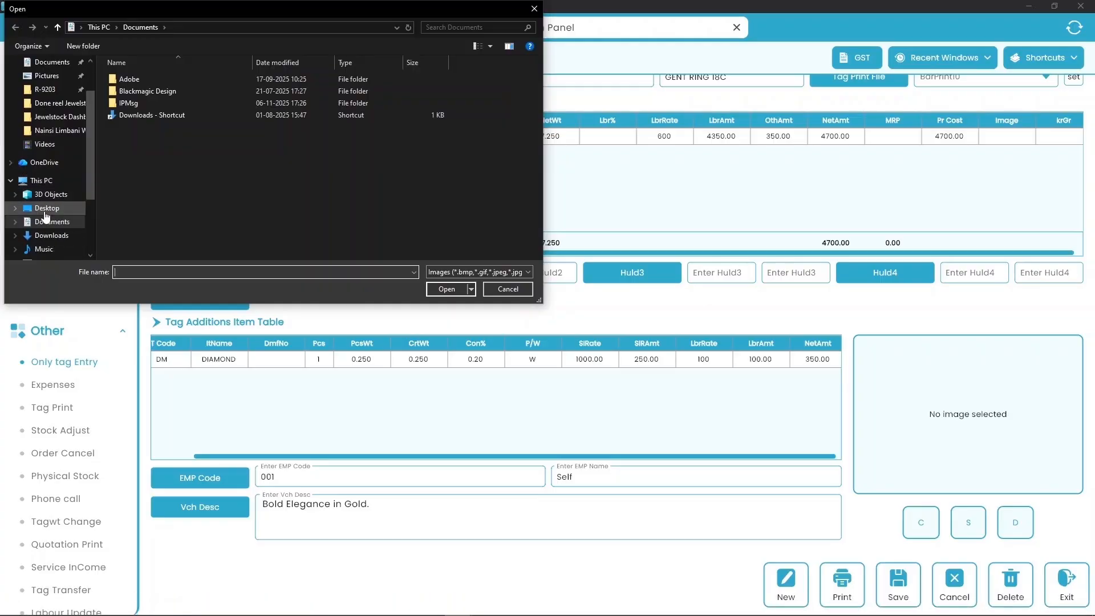
pyautogui.scroll(-3, 48, 222)
pyautogui.click(57, 235)
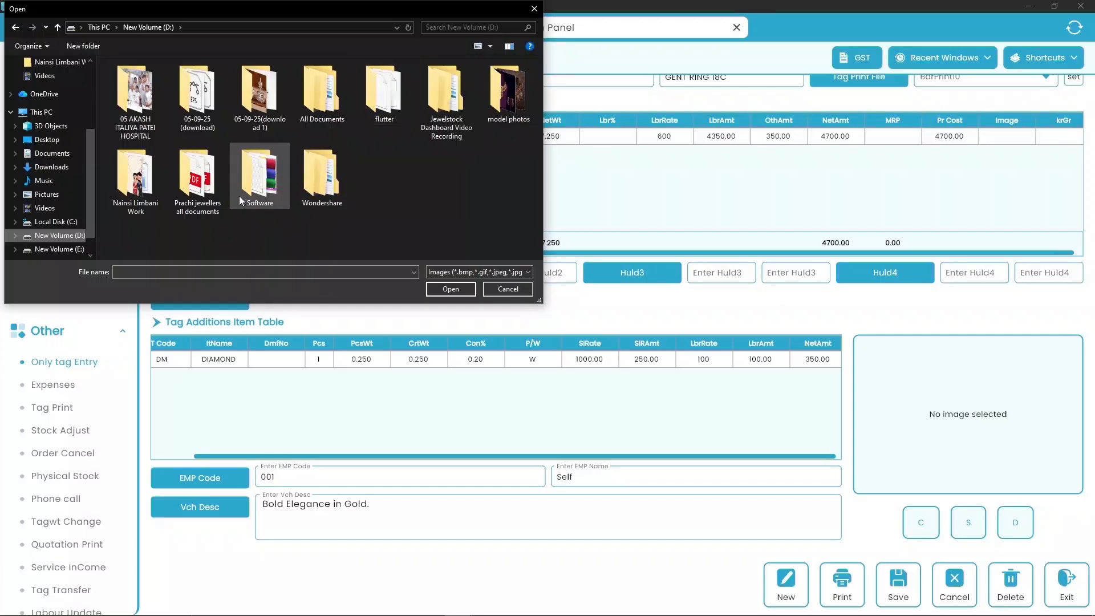
pyautogui.doubleClick(135, 178)
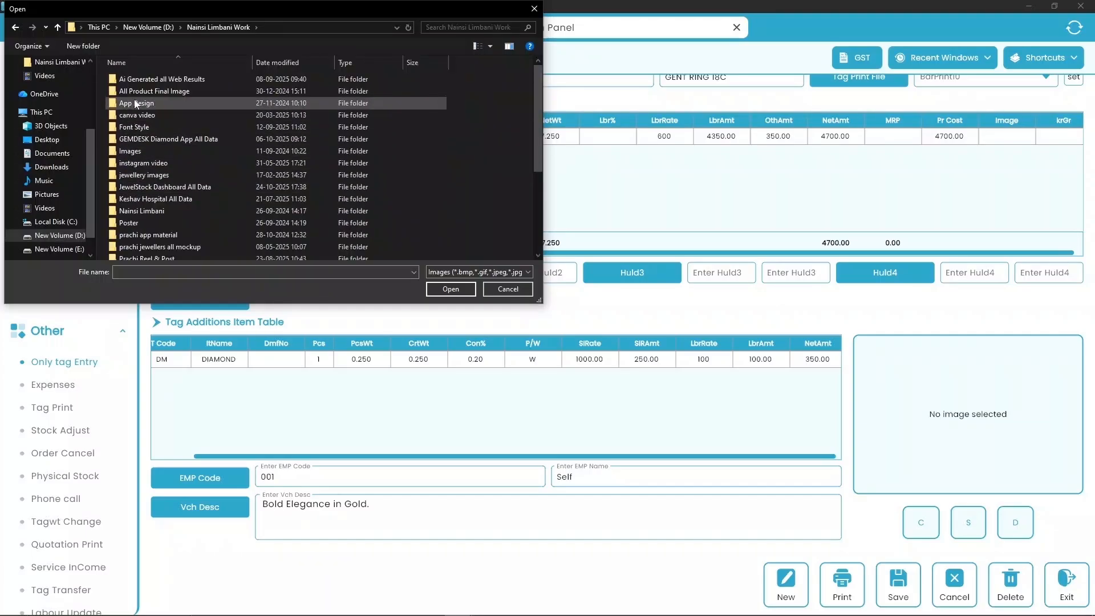
pyautogui.scroll(-1, 172, 226)
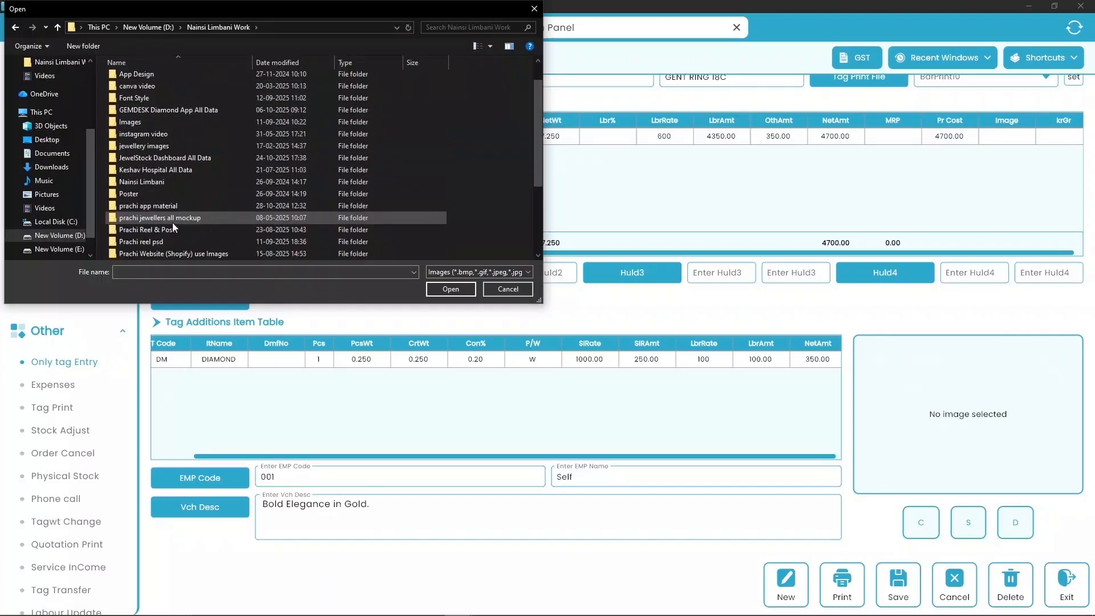
pyautogui.scroll(-1, 173, 220)
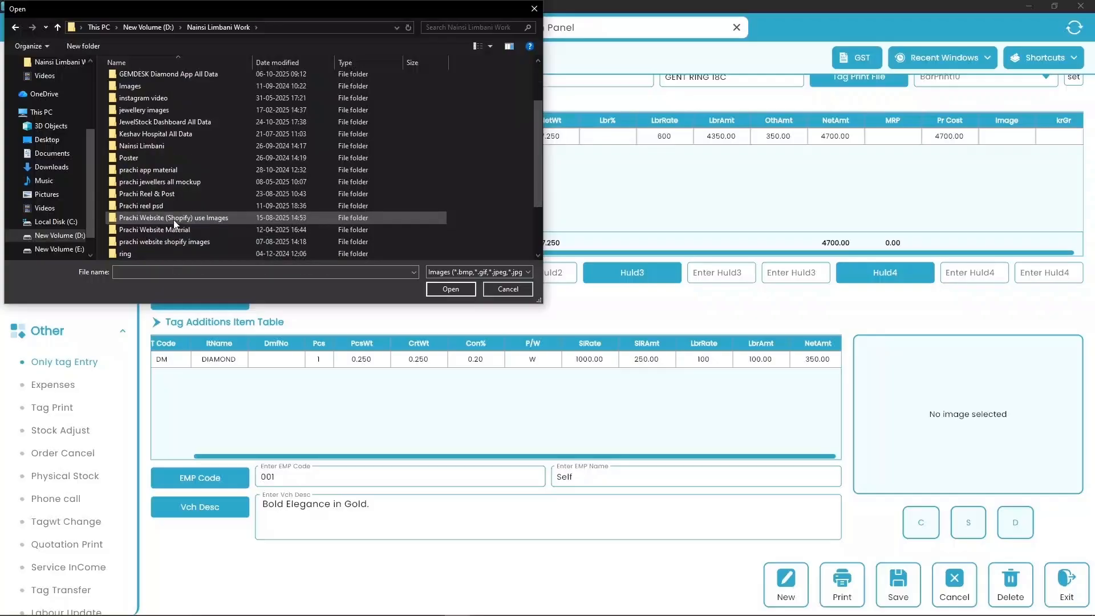
pyautogui.doubleClick(150, 145)
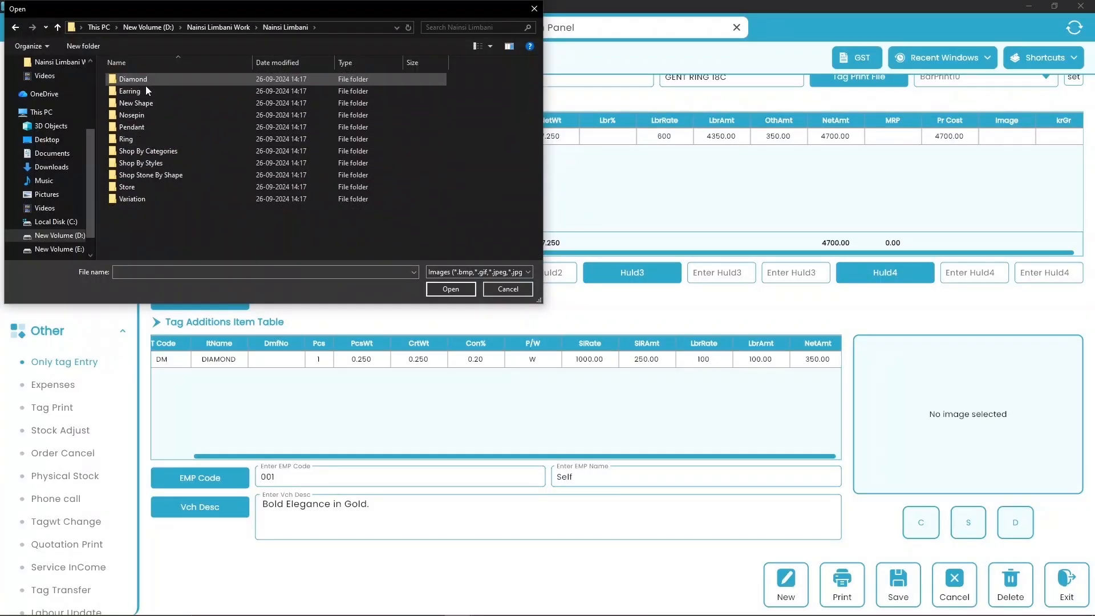
pyautogui.doubleClick(152, 138)
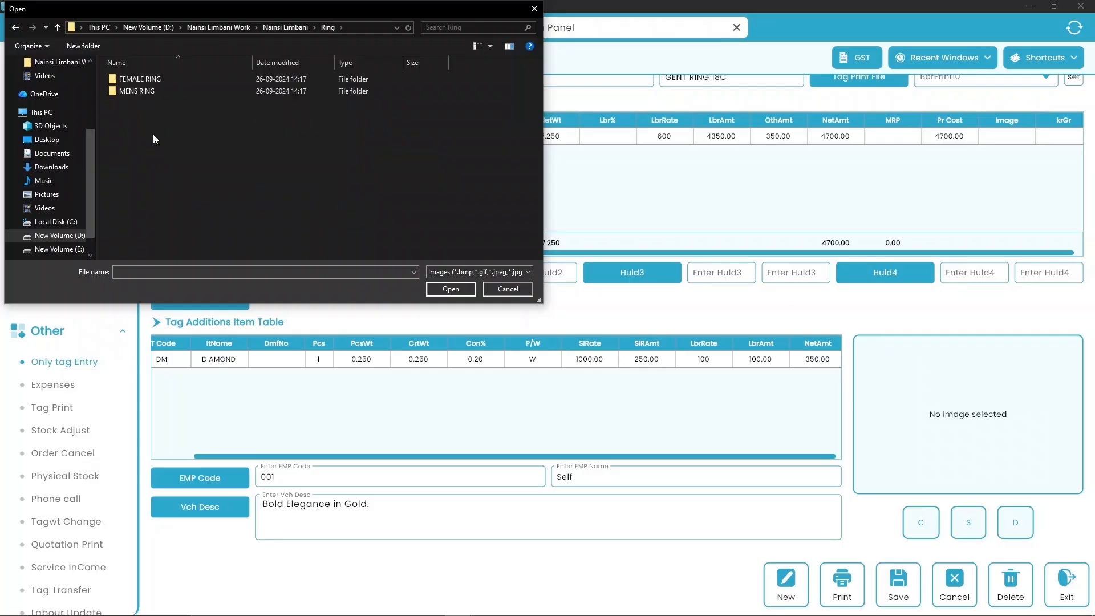
pyautogui.doubleClick(153, 91)
pyautogui.doubleClick(152, 92)
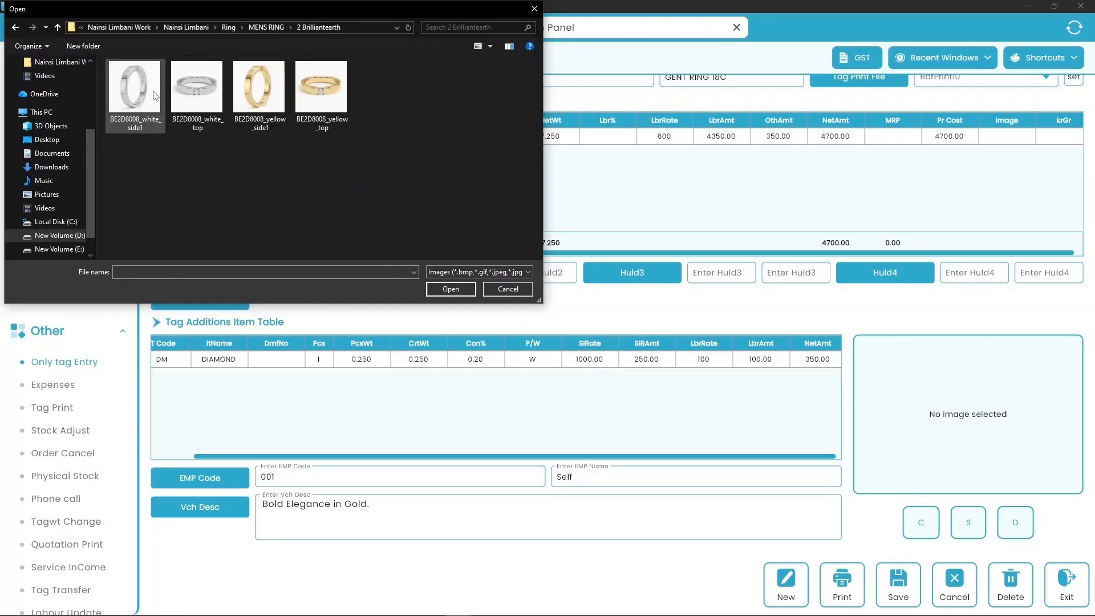
# - Choose BE2D8008_yellow_top and load it onto the tag
pyautogui.click(213, 99)
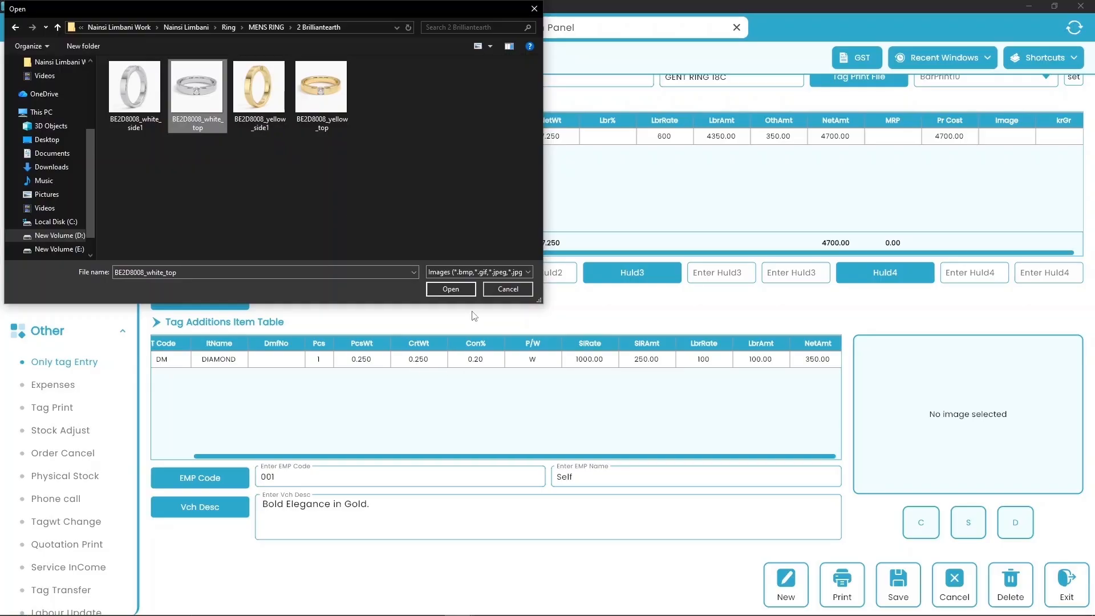
pyautogui.click(321, 96)
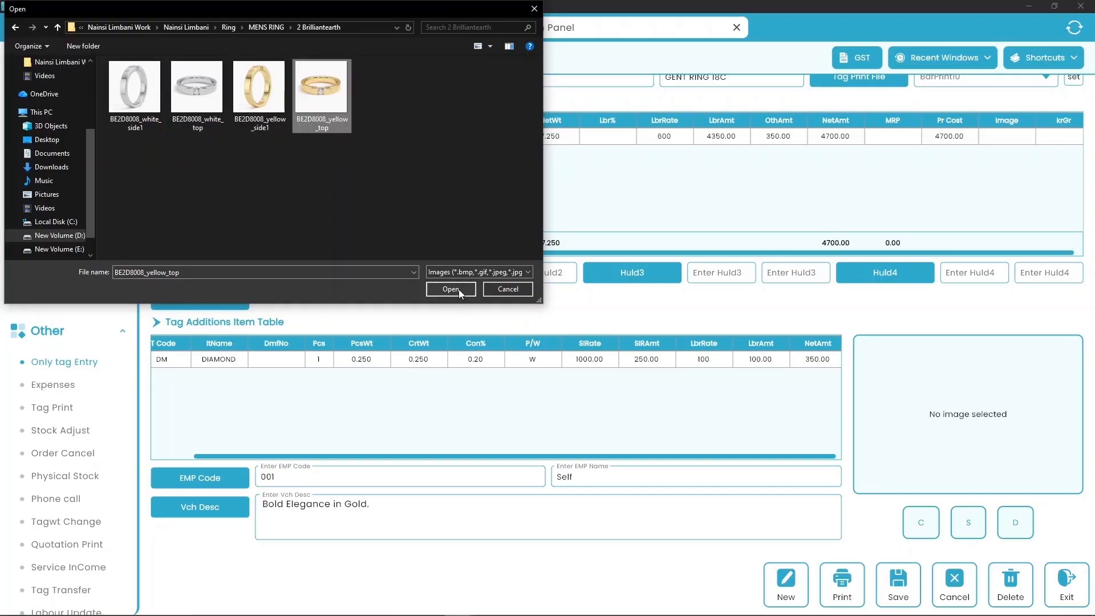
pyautogui.click(450, 290)
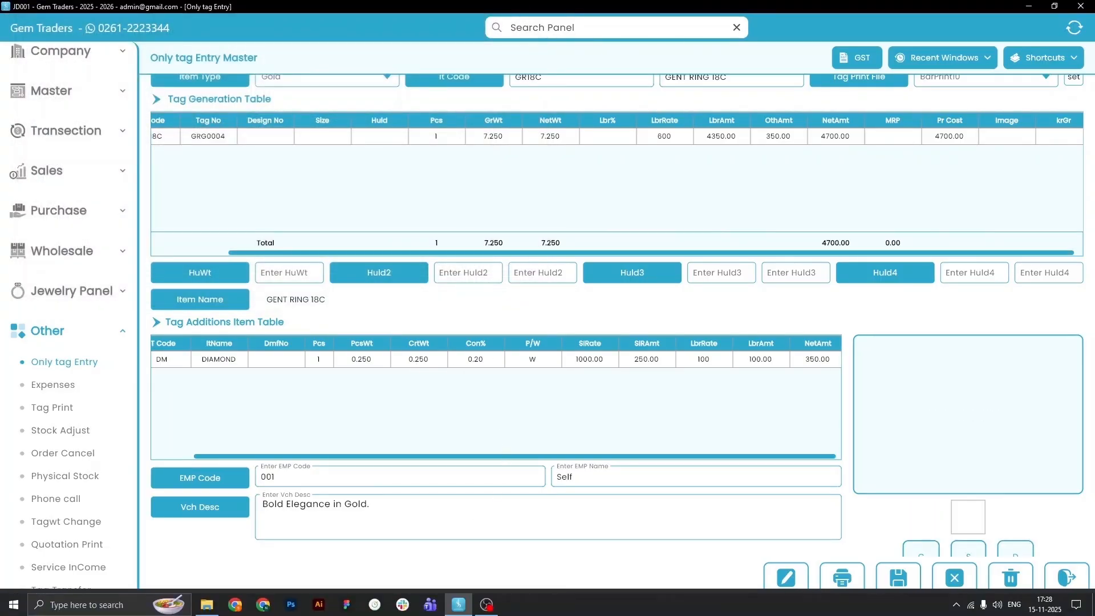
# - Save the GENT RING 18C tag entry with its ring photo
pyautogui.scroll(-1, 966, 513)
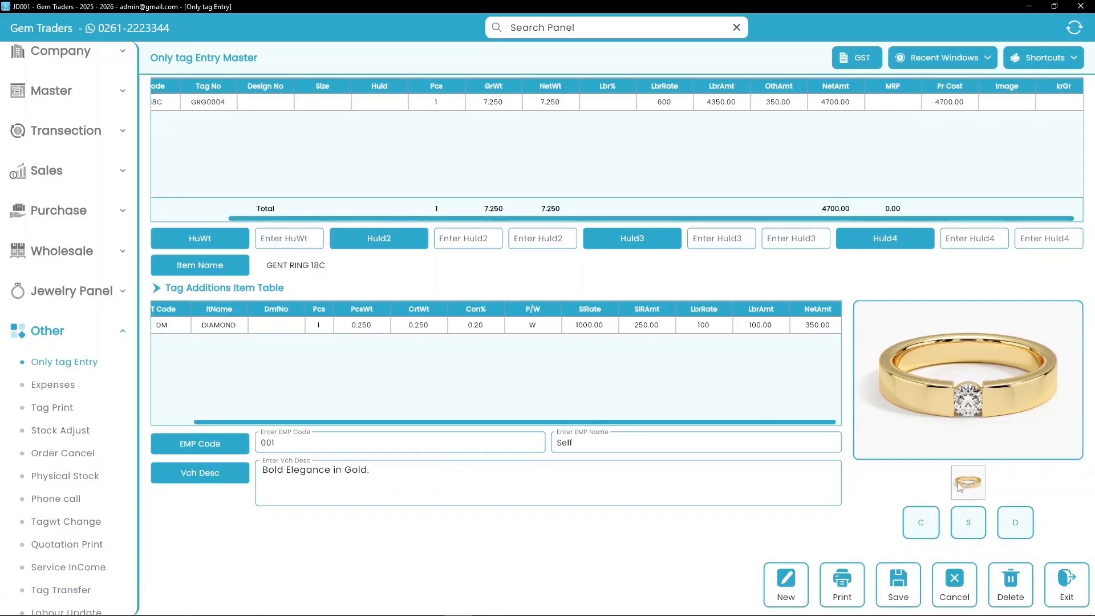
pyautogui.click(902, 577)
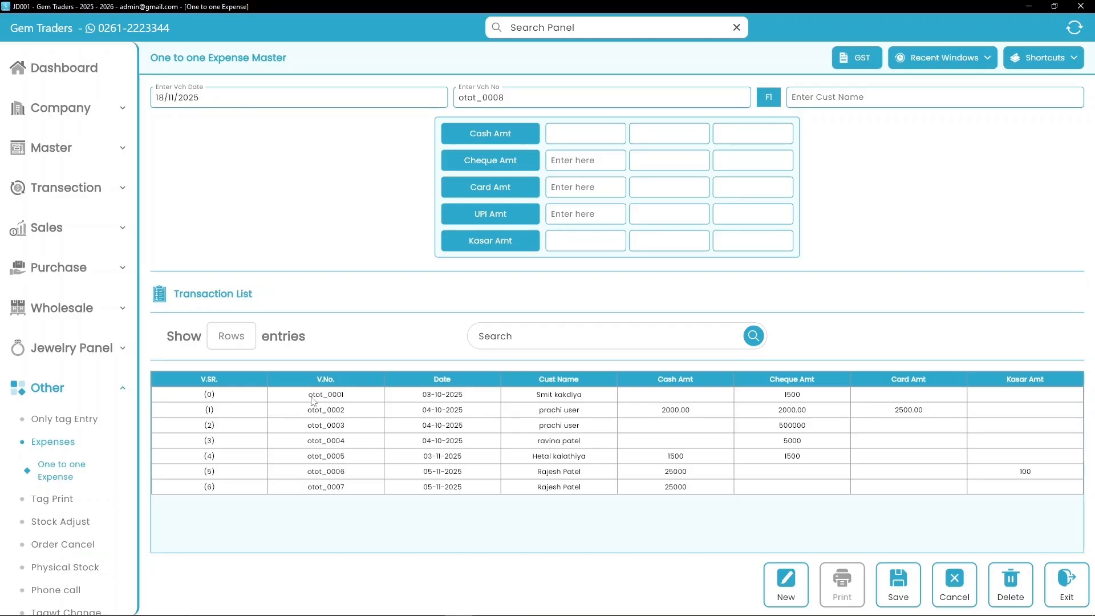
# - Keep voucher date 18/11/2025, then enter the customer's name and 800.00 cash
pyautogui.click(282, 98)
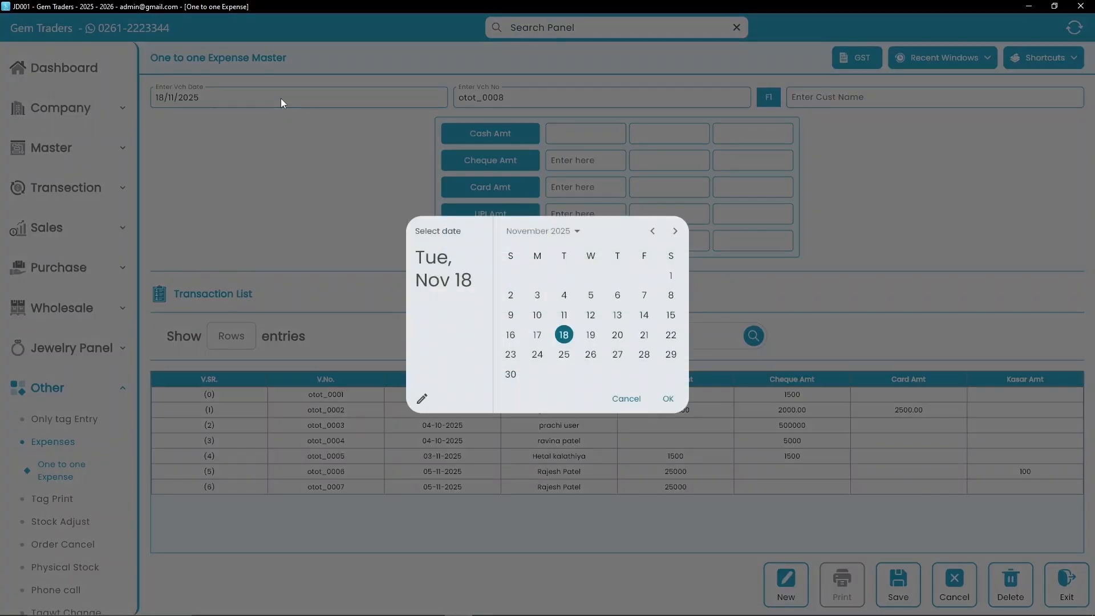
pyautogui.click(592, 336)
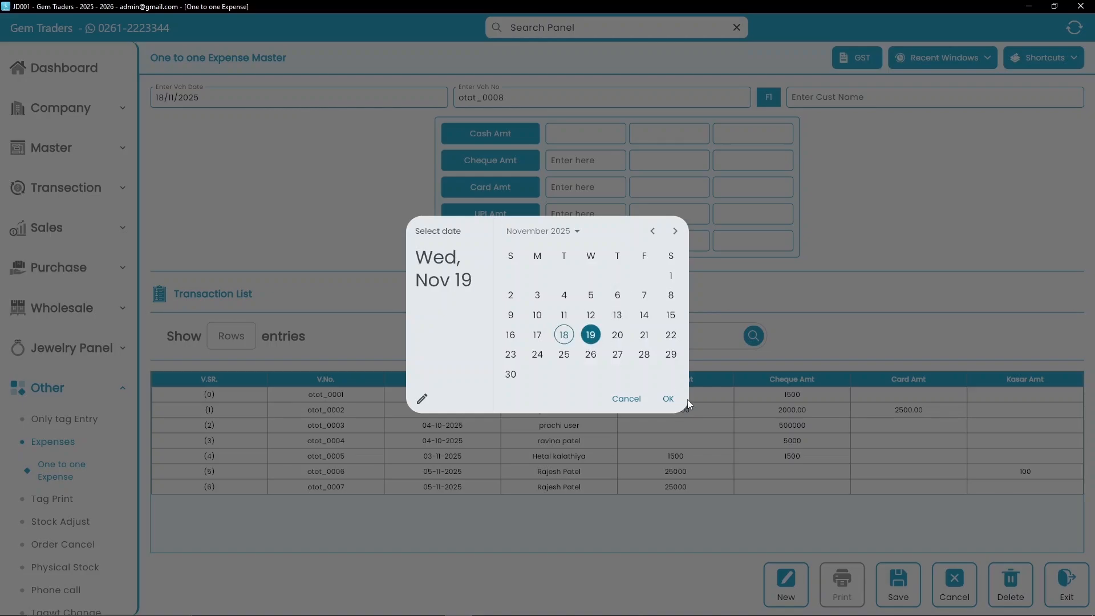
pyautogui.click(564, 335)
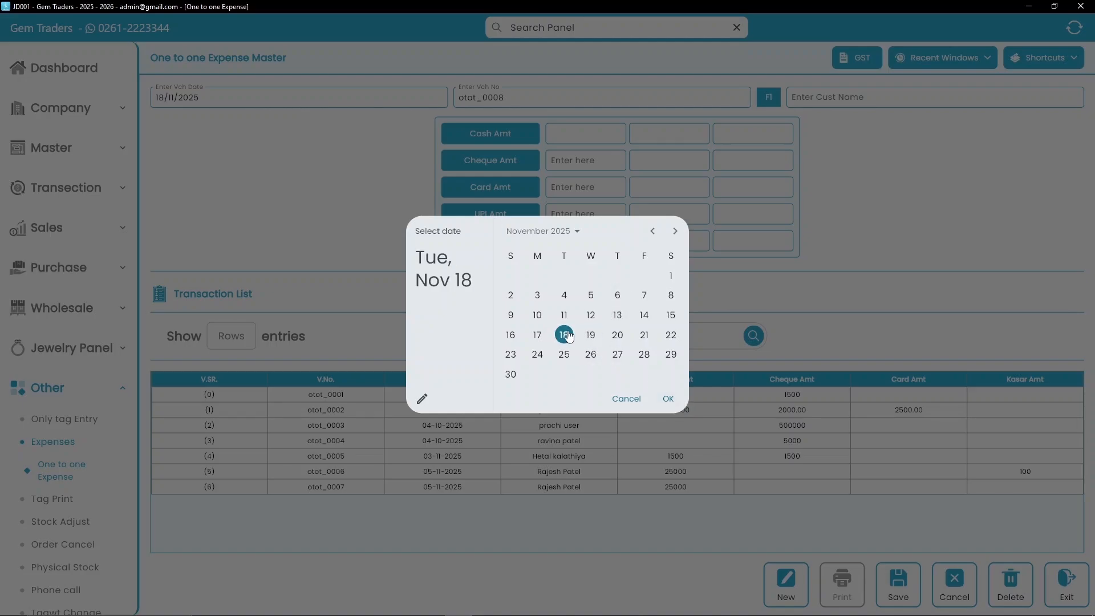
pyautogui.click(666, 400)
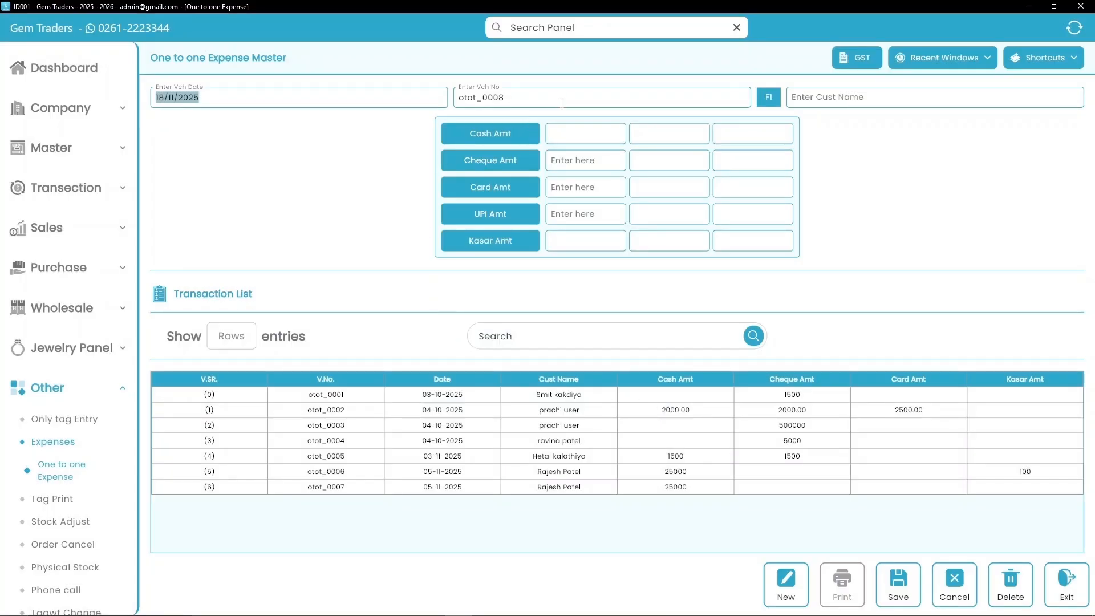
pyautogui.click(869, 100)
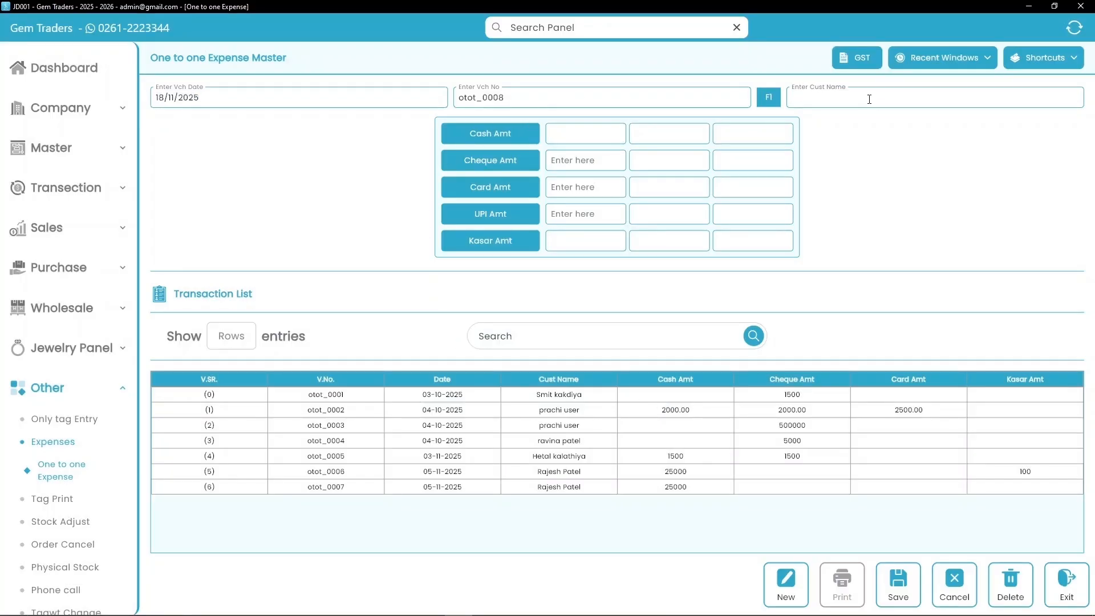
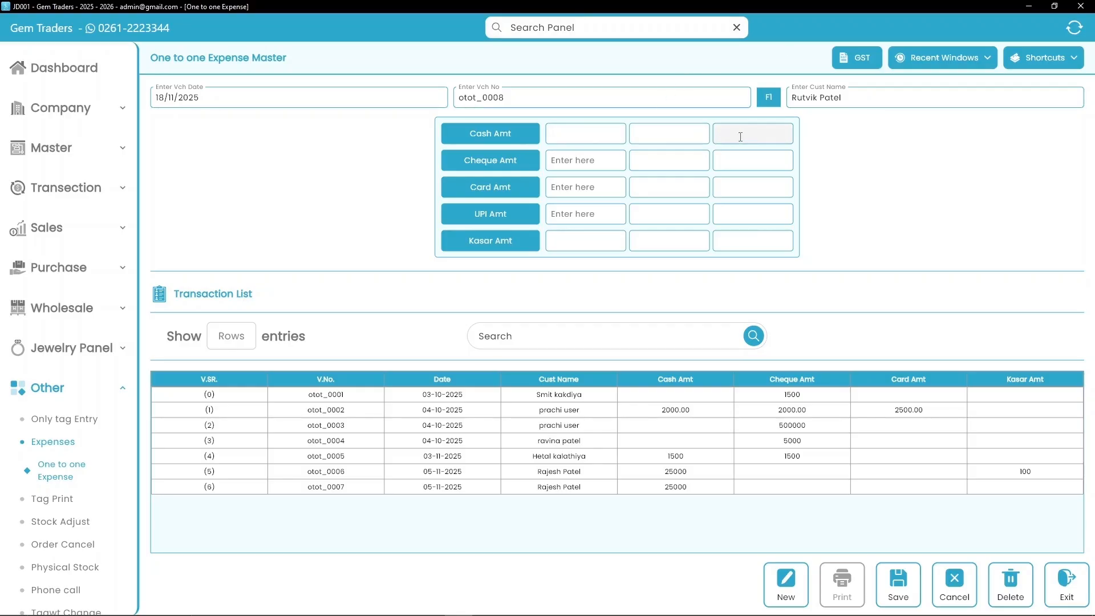
pyautogui.write('800.00')
# - Add 768.00 cheque via BANK A/C, 0.00 card via CARD A/C, 380.00 UPI via BANK A/C, then save
pyautogui.click(594, 160)
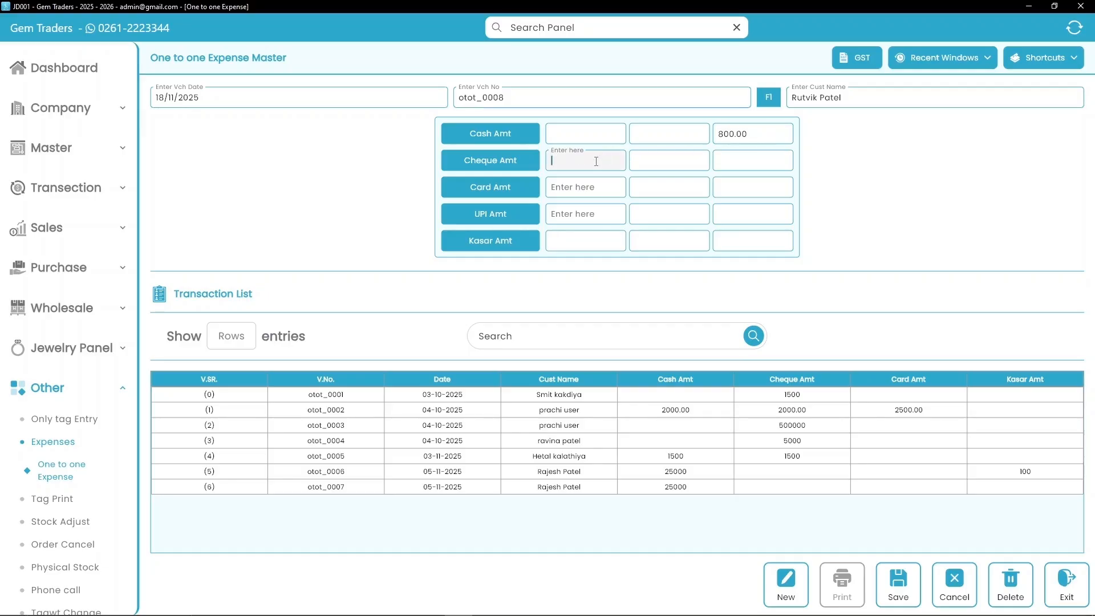
pyautogui.click(490, 260)
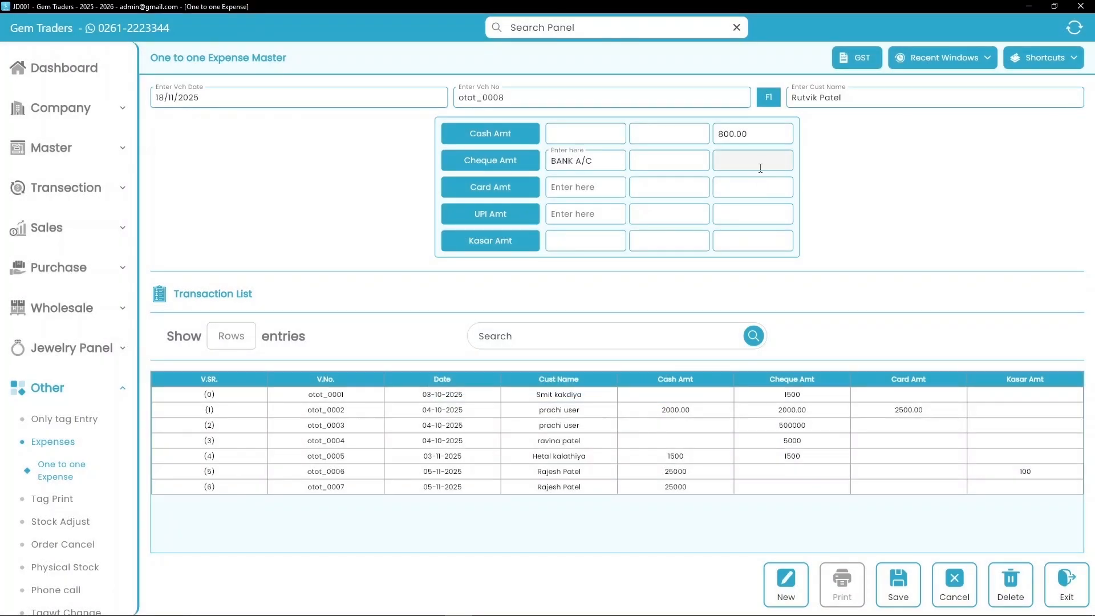
pyautogui.write('768.00')
pyautogui.click(570, 186)
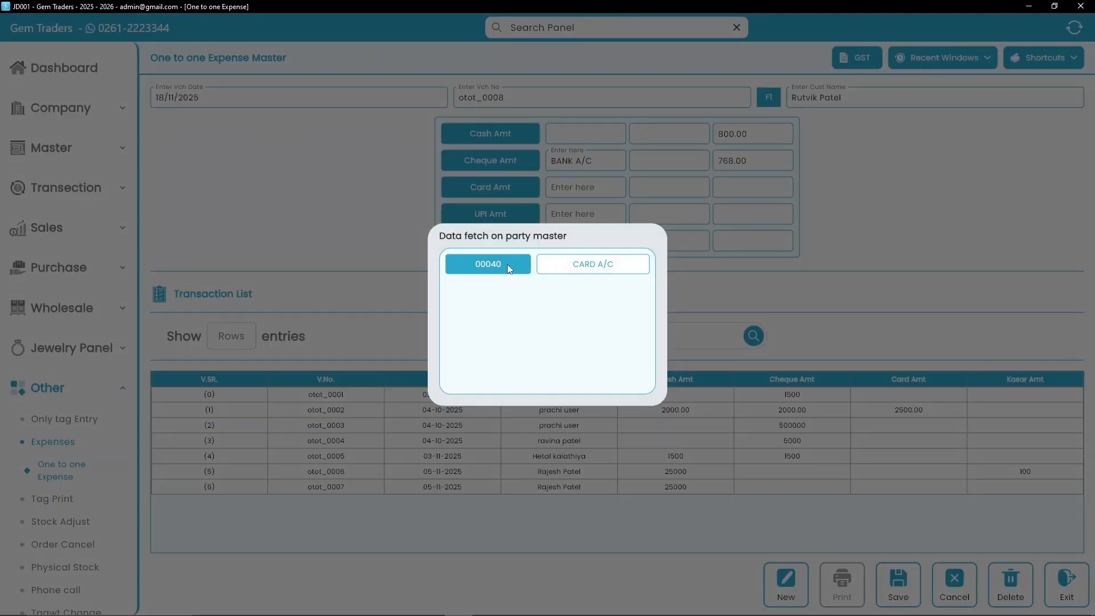
pyautogui.click(508, 265)
pyautogui.write('0')
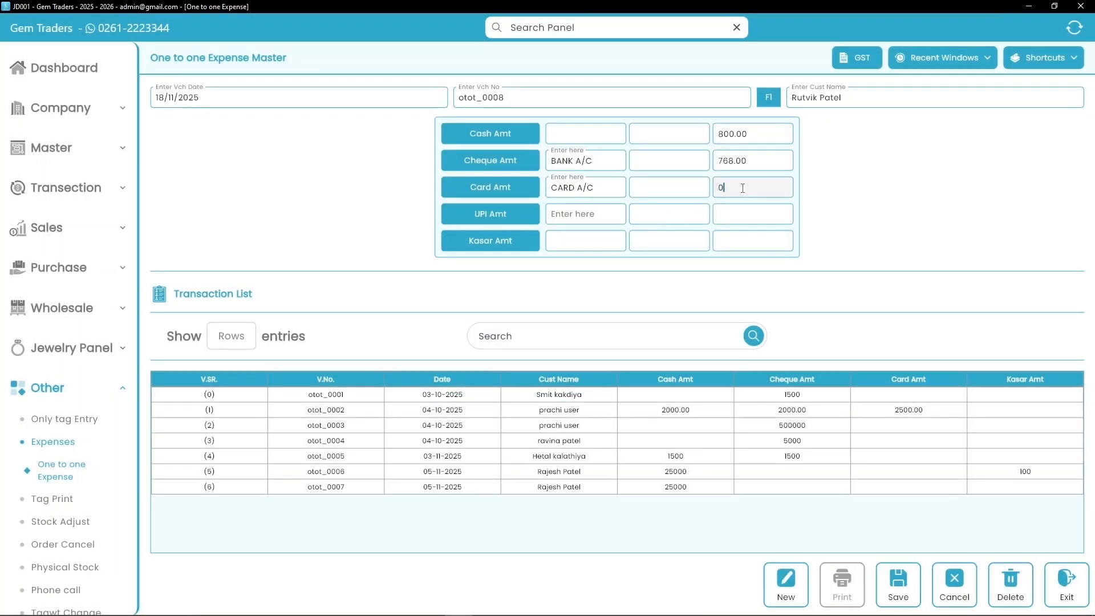
pyautogui.write('.00')
pyautogui.press('Return')
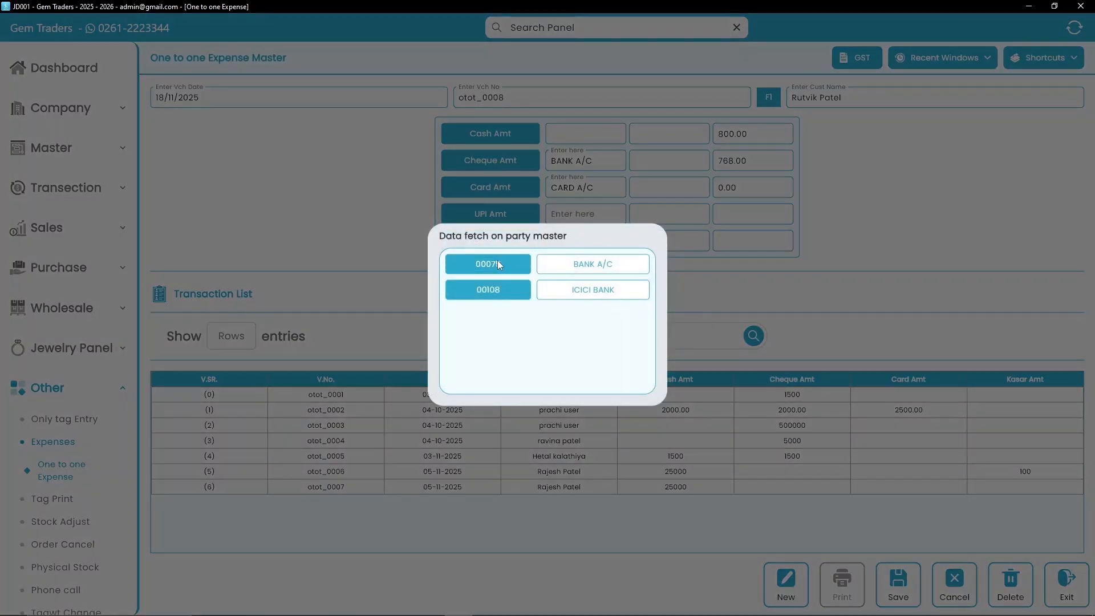
pyautogui.click(498, 262)
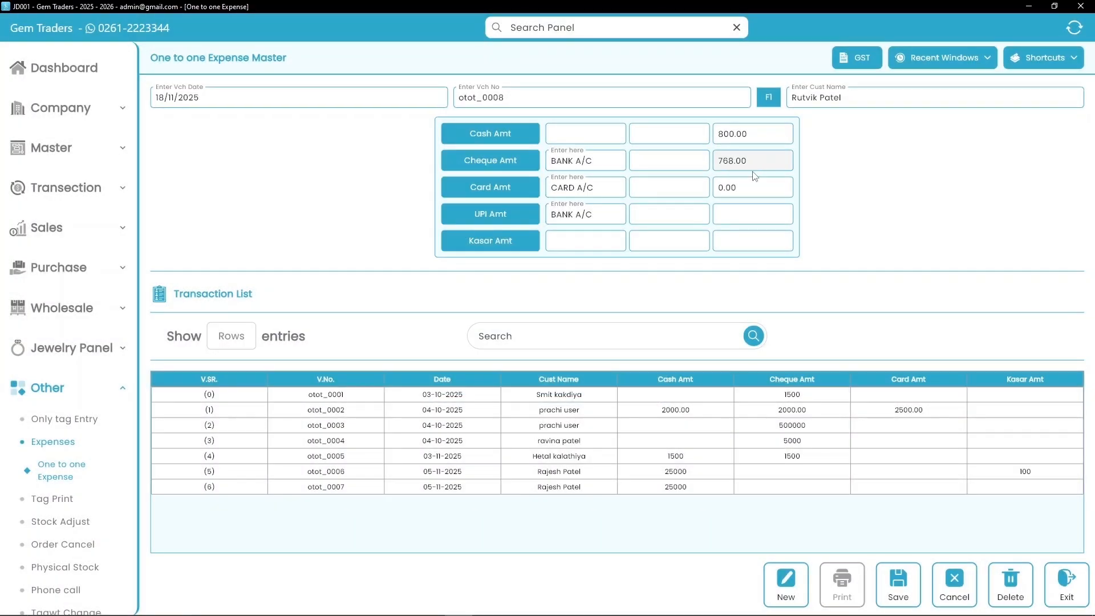
pyautogui.write('380.00')
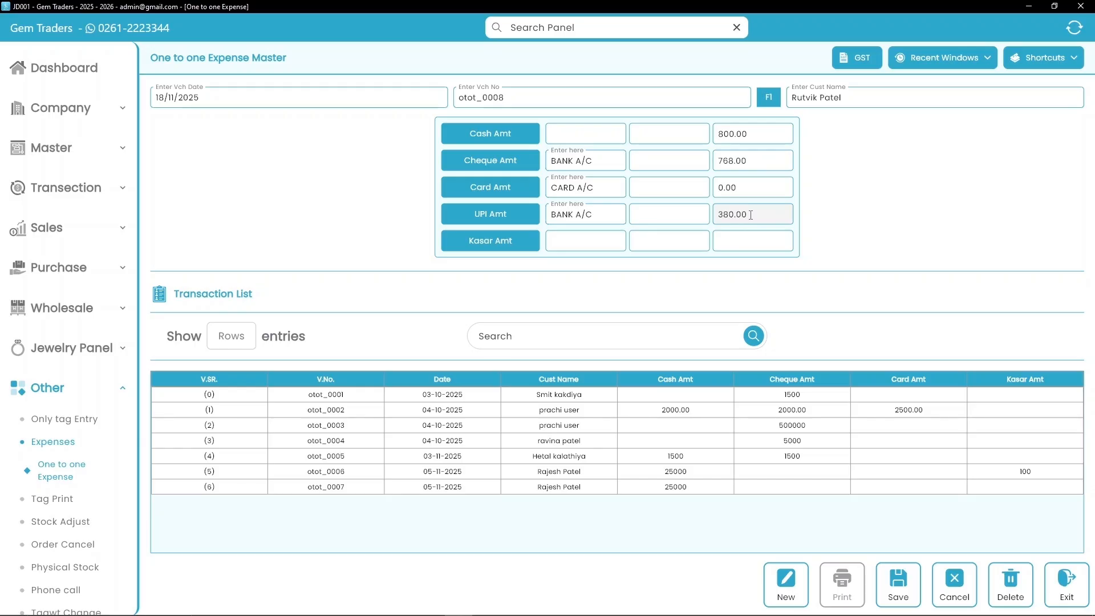
pyautogui.click(907, 589)
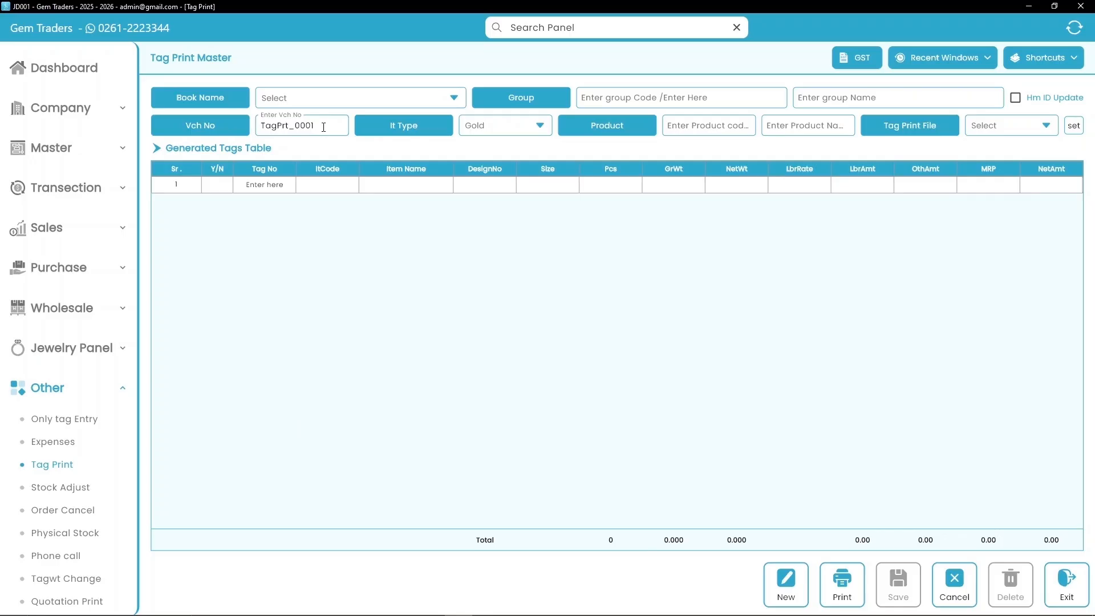
# - Select the BALI product via code BL and the BarPrint10 tag print file
pyautogui.click(700, 129)
pyautogui.press('Return')
pyautogui.click(454, 416)
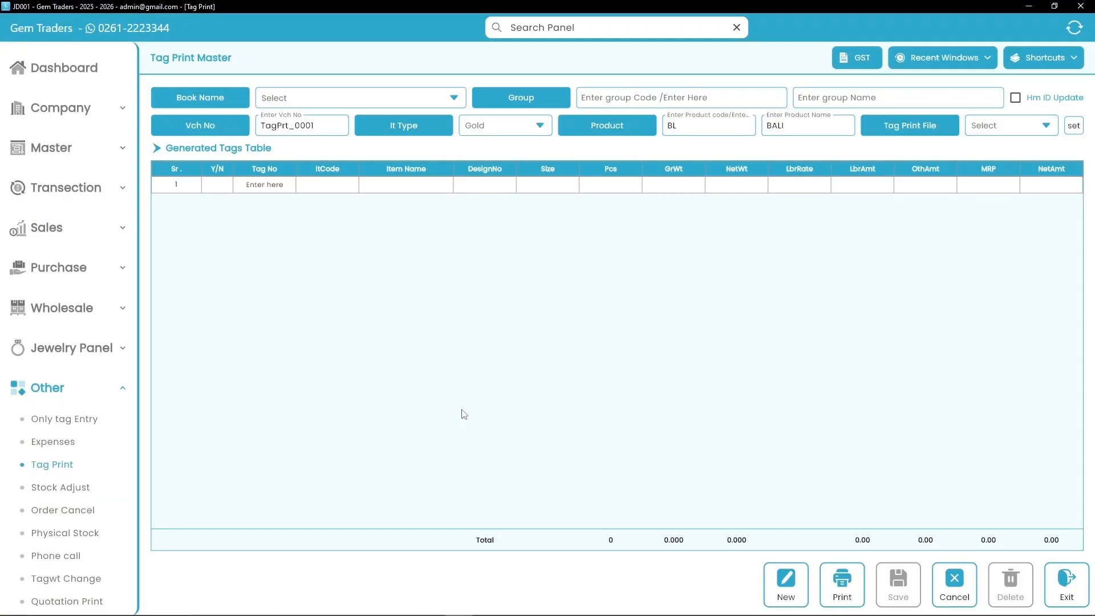
pyautogui.click(991, 132)
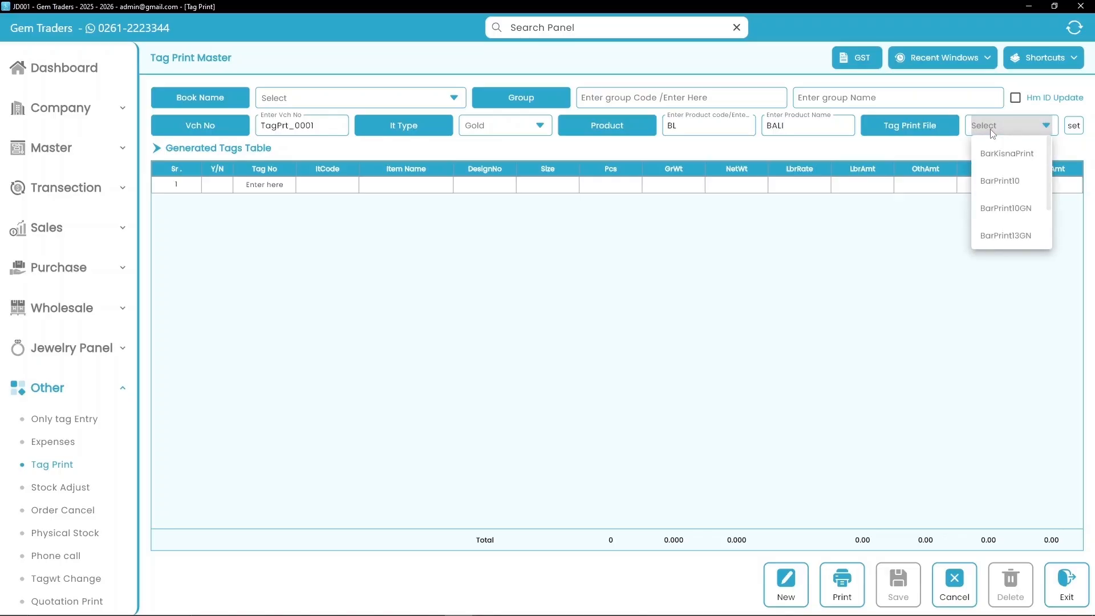
pyautogui.click(1000, 183)
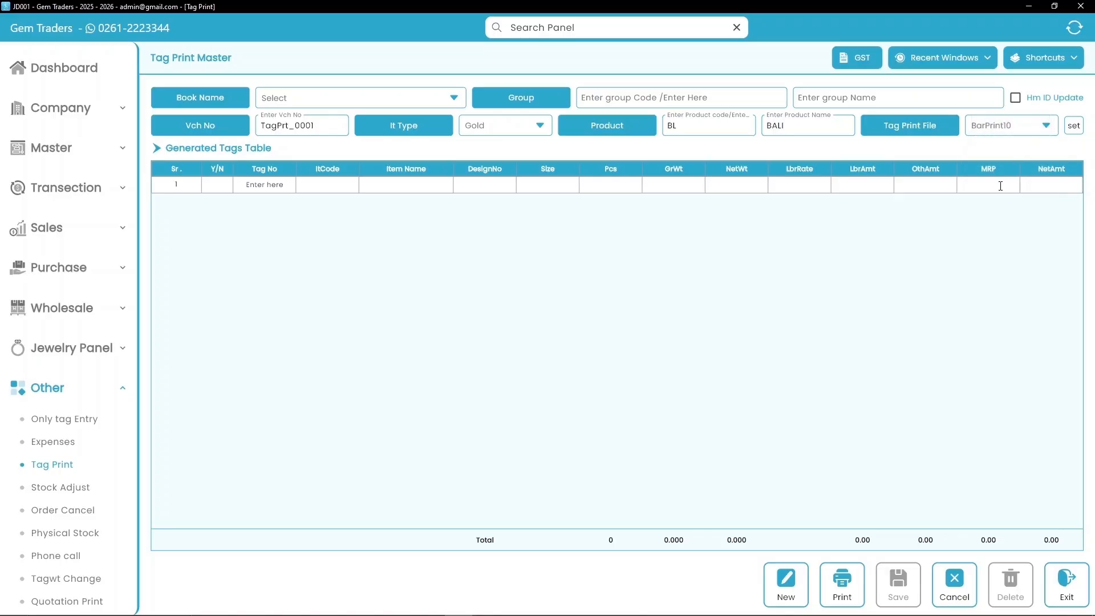
# - Add tag BLG0007 with 2 pieces, 8.374 weight, labour rate 1400 and other amount 680.00
pyautogui.click(269, 185)
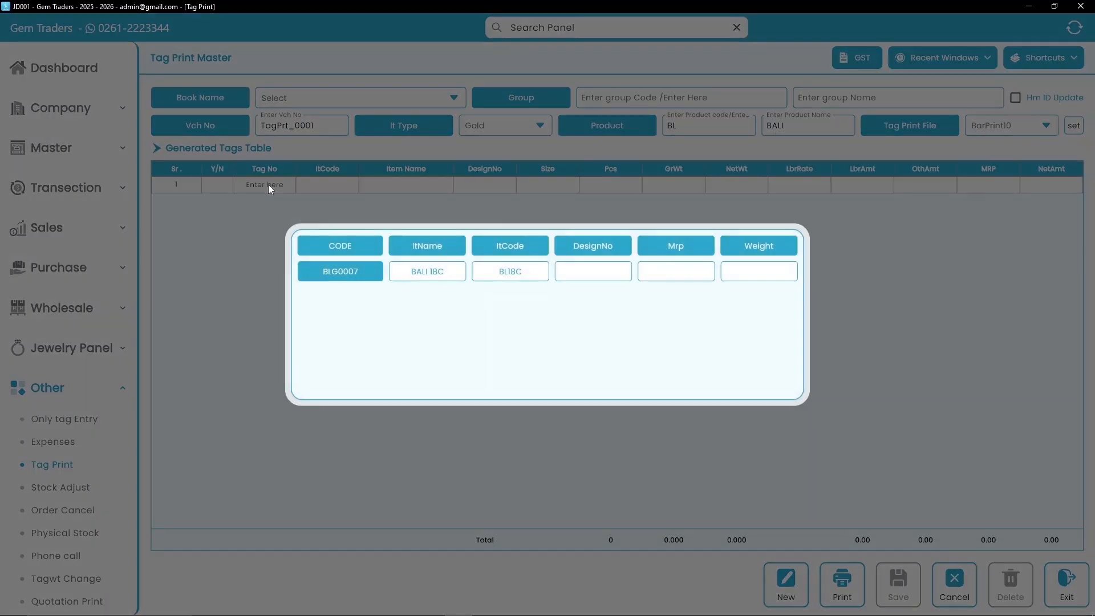
pyautogui.click(328, 273)
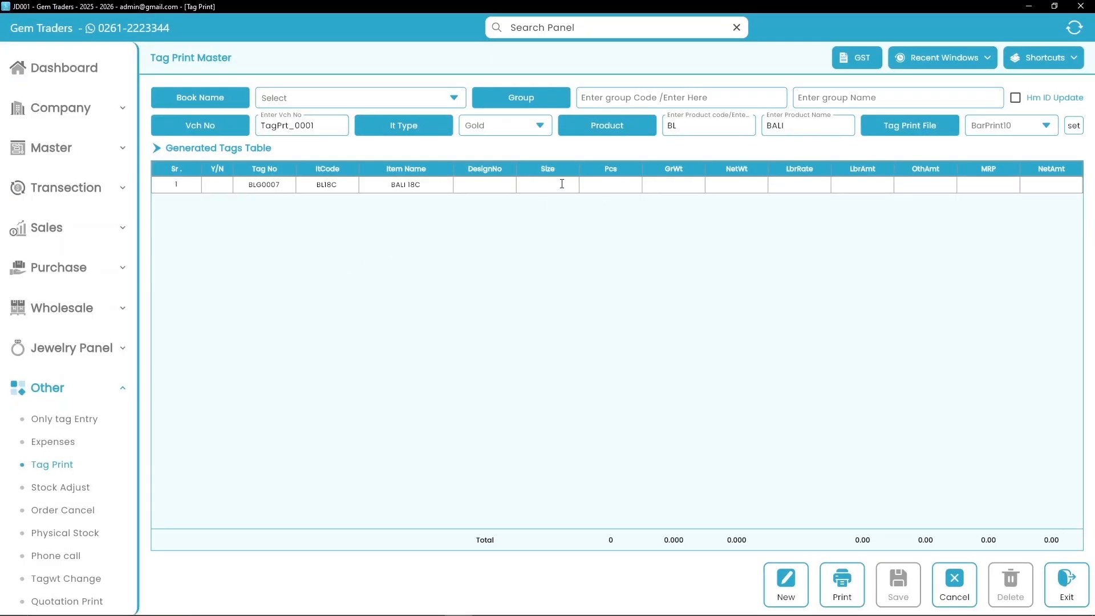
pyautogui.click(609, 188)
pyautogui.write('2')
pyautogui.write('8.374')
pyautogui.write('8.37')
pyautogui.write('4')
pyautogui.write('1400')
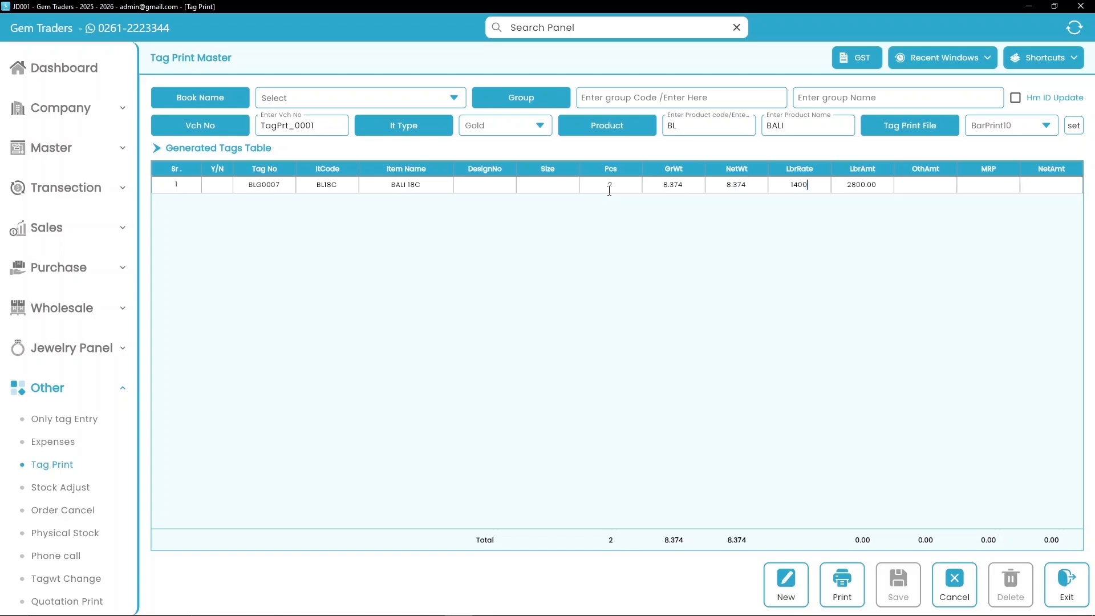
pyautogui.press('Tab')
pyautogui.write('680.00')
pyautogui.write('12')
pyautogui.write('403.00')
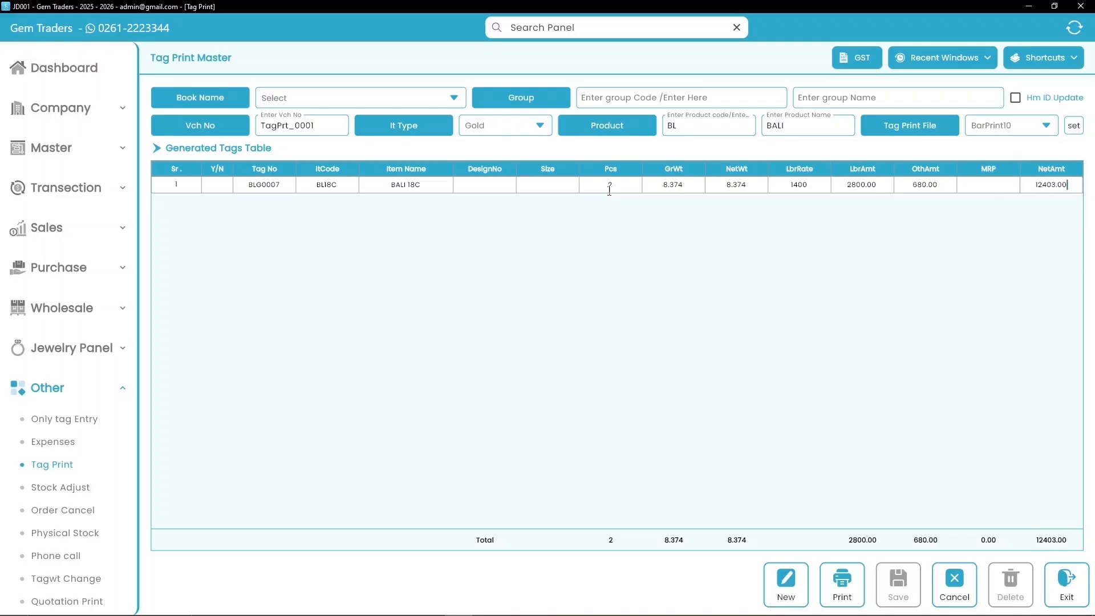
# - Preview the original copy of the BLG0007 barcode tag as a PDF
pyautogui.click(849, 586)
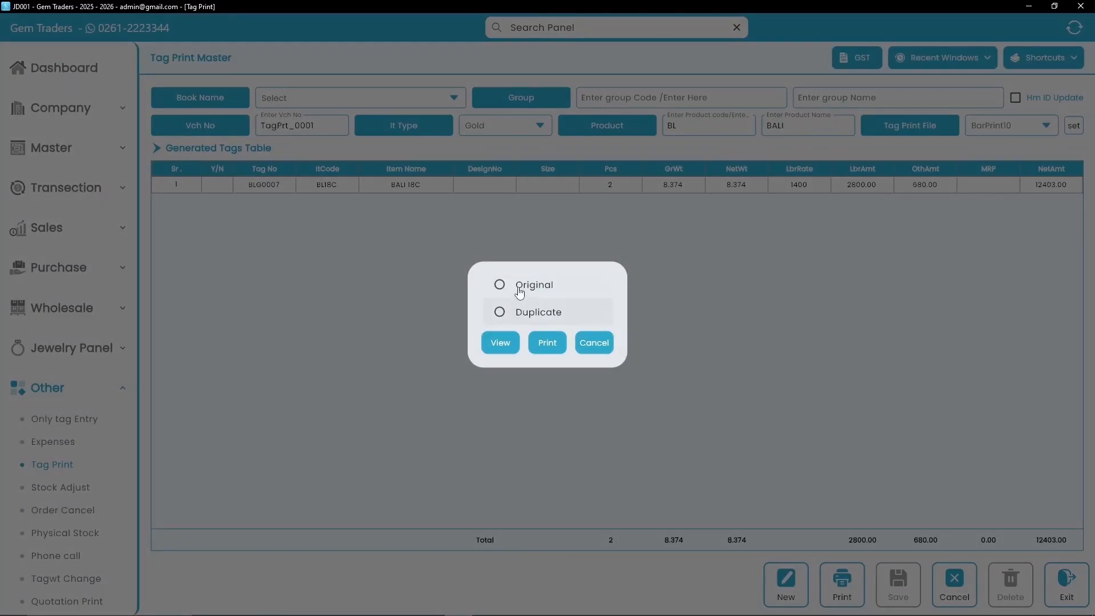
pyautogui.click(500, 285)
pyautogui.click(506, 336)
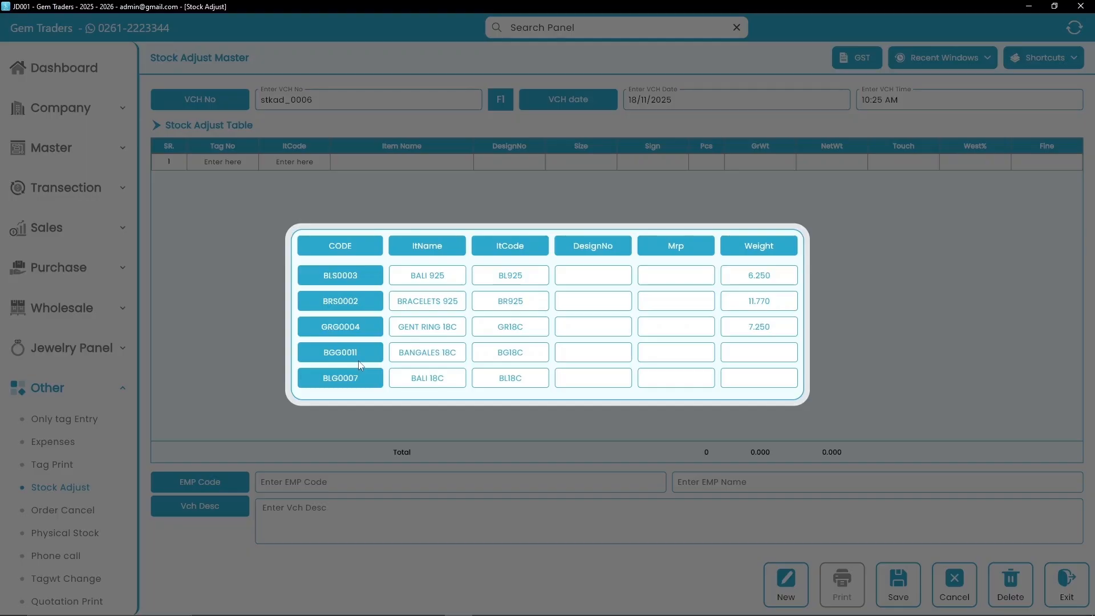
# - Add tag BGG0011 to the stock adjustment with 1 piece, 22.840 weight and touch 92
pyautogui.click(365, 360)
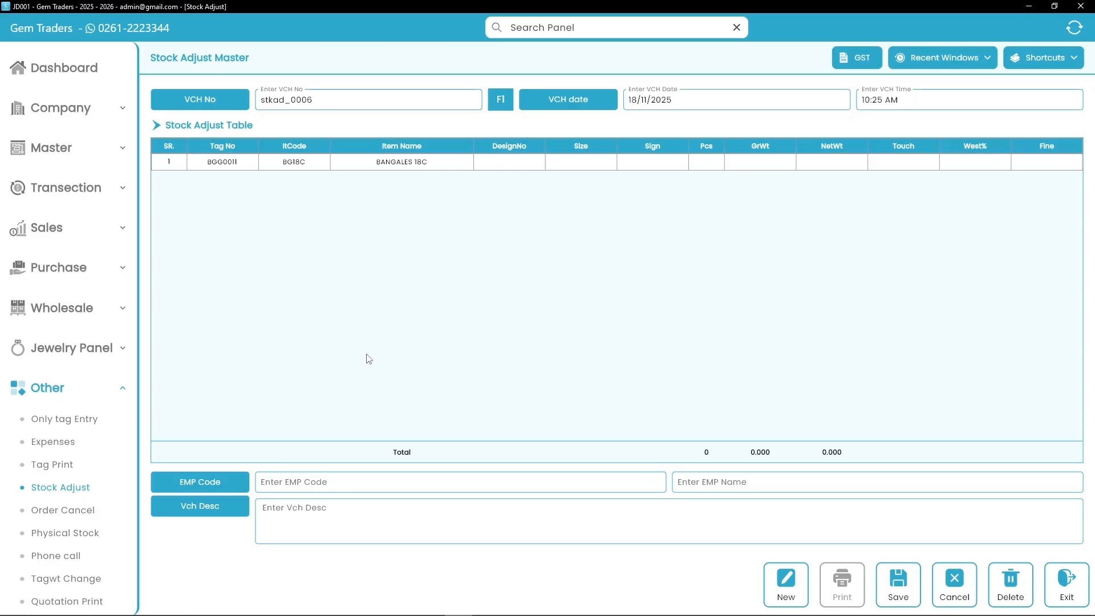
pyautogui.click(706, 161)
pyautogui.write('1')
pyautogui.press('Return')
pyautogui.write('22.840')
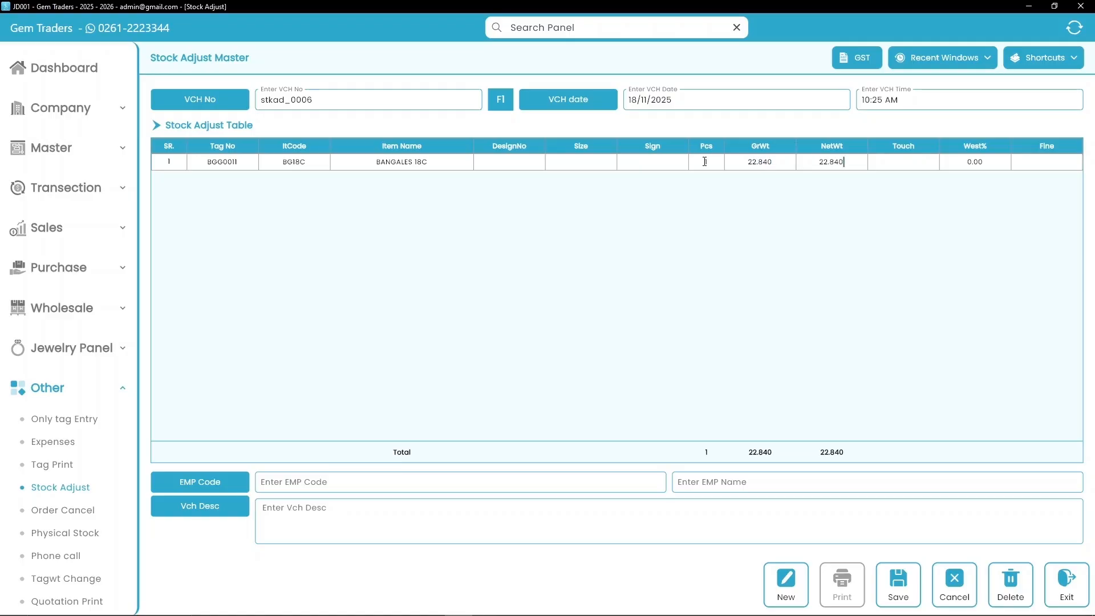
pyautogui.press('Return')
pyautogui.write('92')
pyautogui.press('Return')
pyautogui.press('Return')
# - Set employee code 001 with name Self and save the stock adjustment voucher
pyautogui.click(406, 476)
pyautogui.write('001')
pyautogui.press('Return')
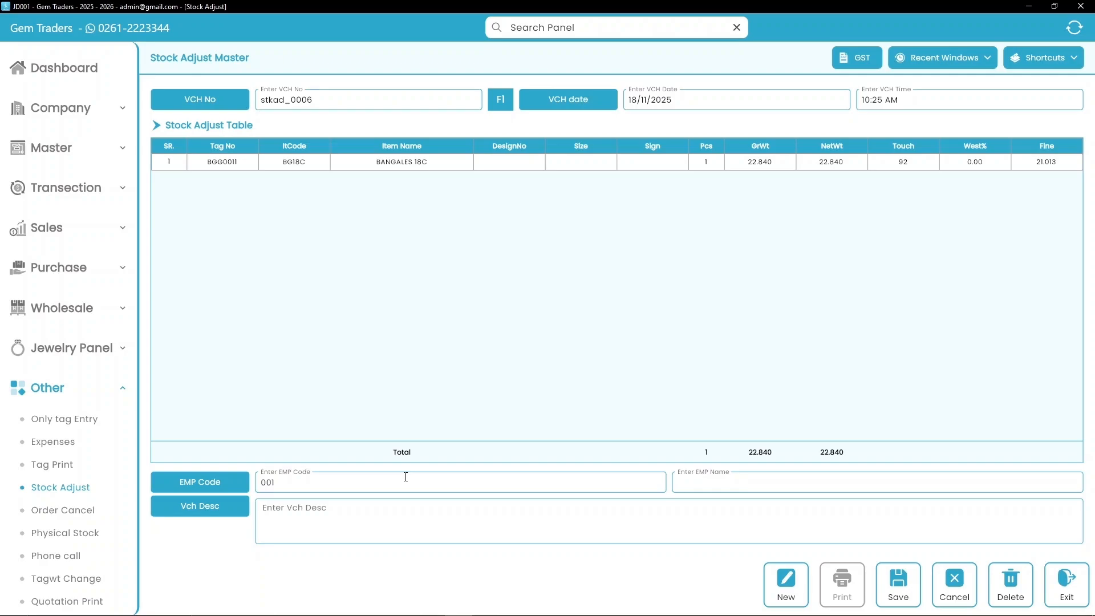
pyautogui.write('Self')
pyautogui.click(395, 519)
pyautogui.click(897, 588)
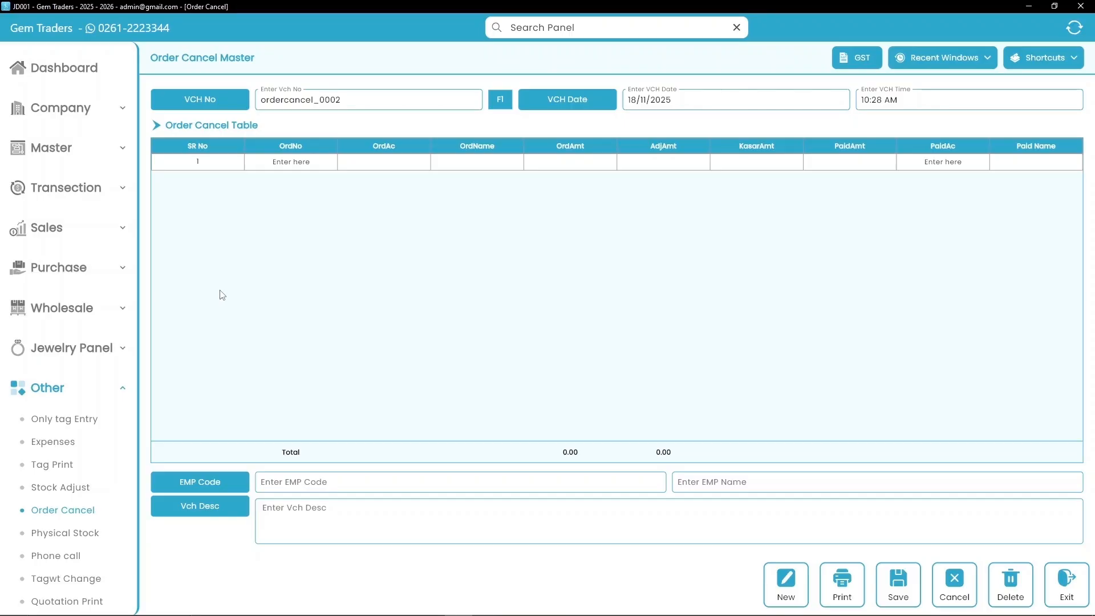
# - Select order ordbk_0006 for cancellation and enter adjusted amount 90545.00
pyautogui.click(304, 166)
pyautogui.press('F1')
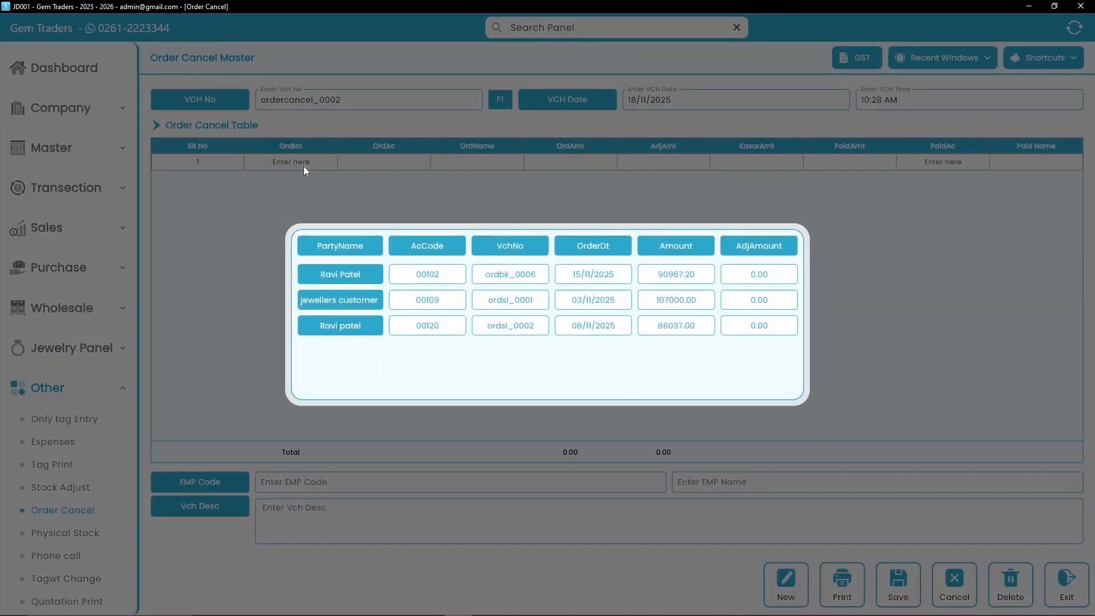
pyautogui.click(367, 273)
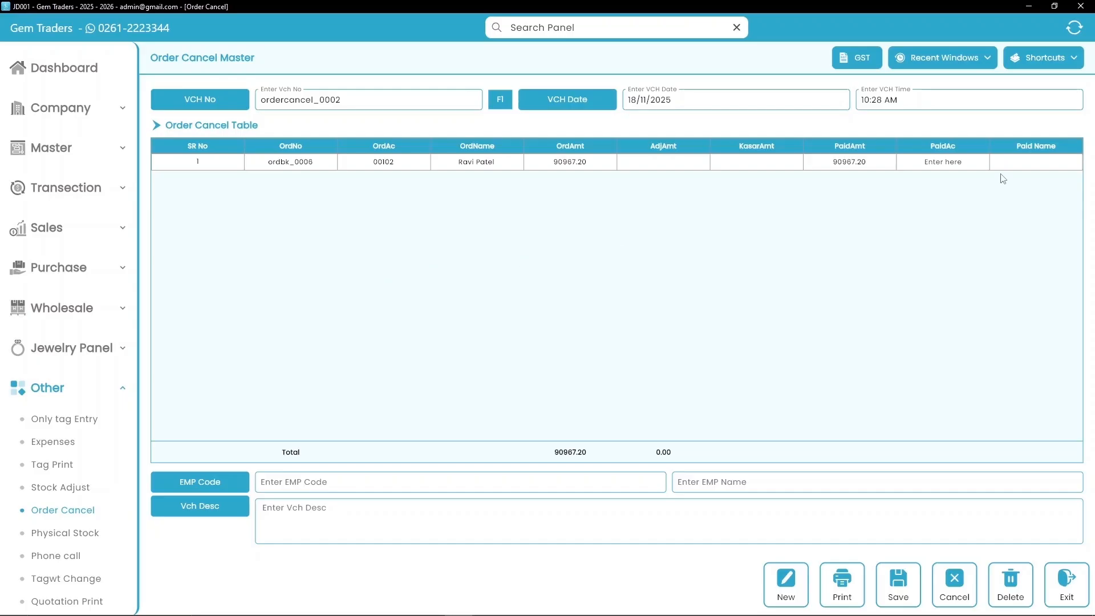
pyautogui.click(677, 165)
pyautogui.write('90545.00')
# - Enter the paying account code and the payer's name for row 1
pyautogui.click(784, 162)
pyautogui.write('00120')
pyautogui.press('Return')
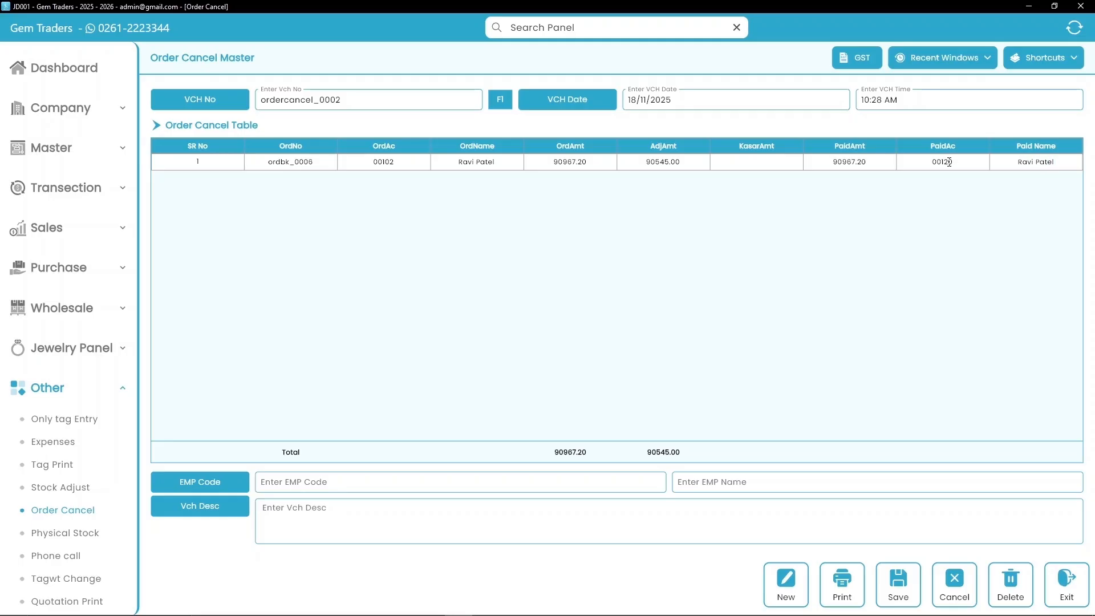
pyautogui.press('Return')
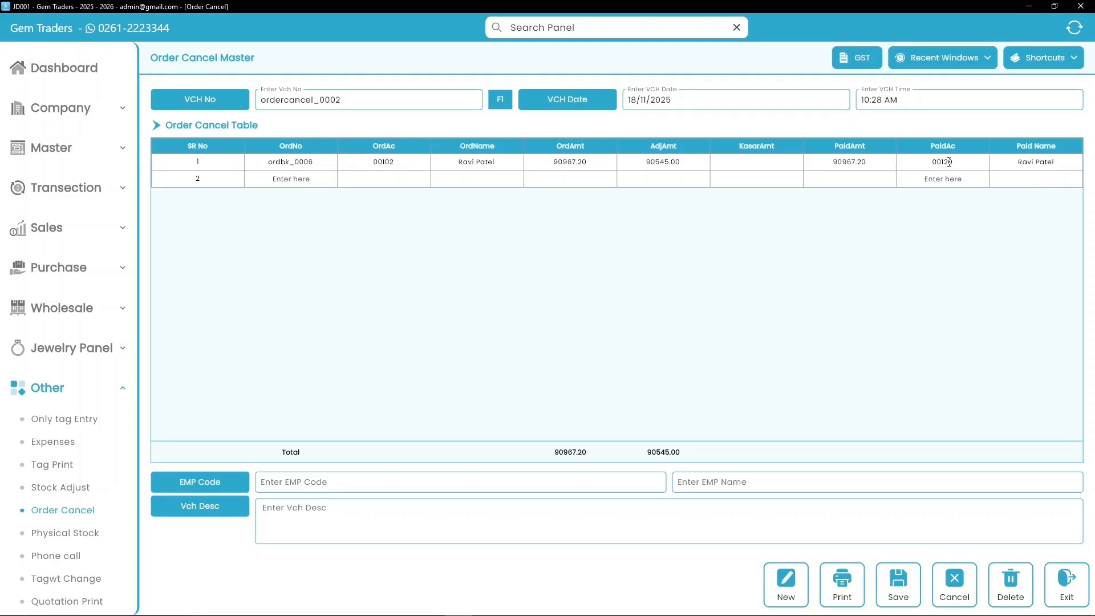
# - Set employee code 001 with name Self and save the order cancellation voucher
pyautogui.click(308, 490)
pyautogui.write('001')
pyautogui.press('Return')
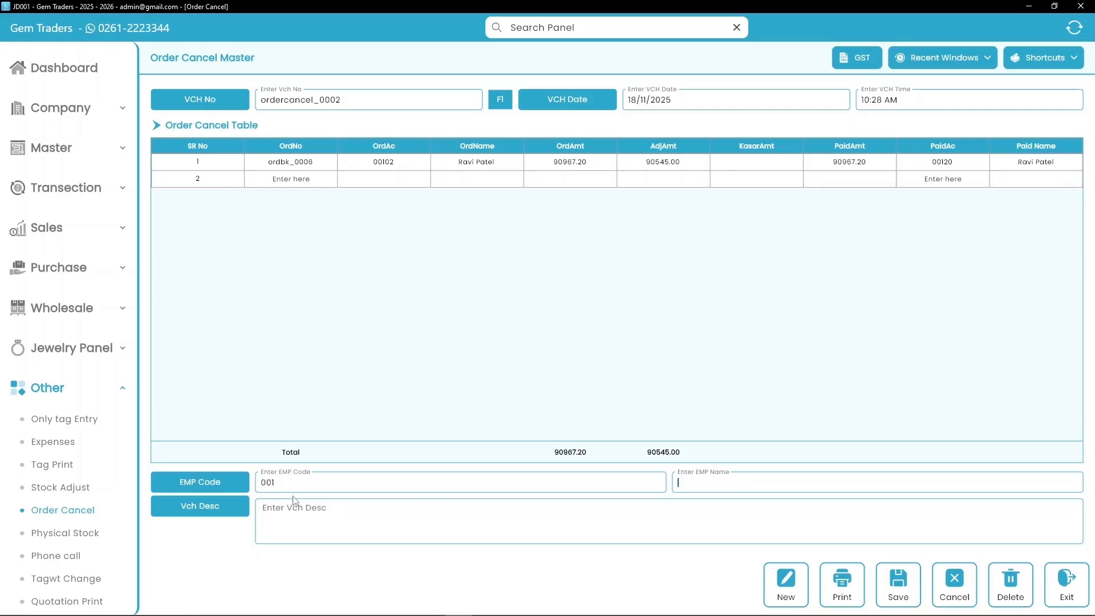
pyautogui.write('Self')
pyautogui.click(915, 589)
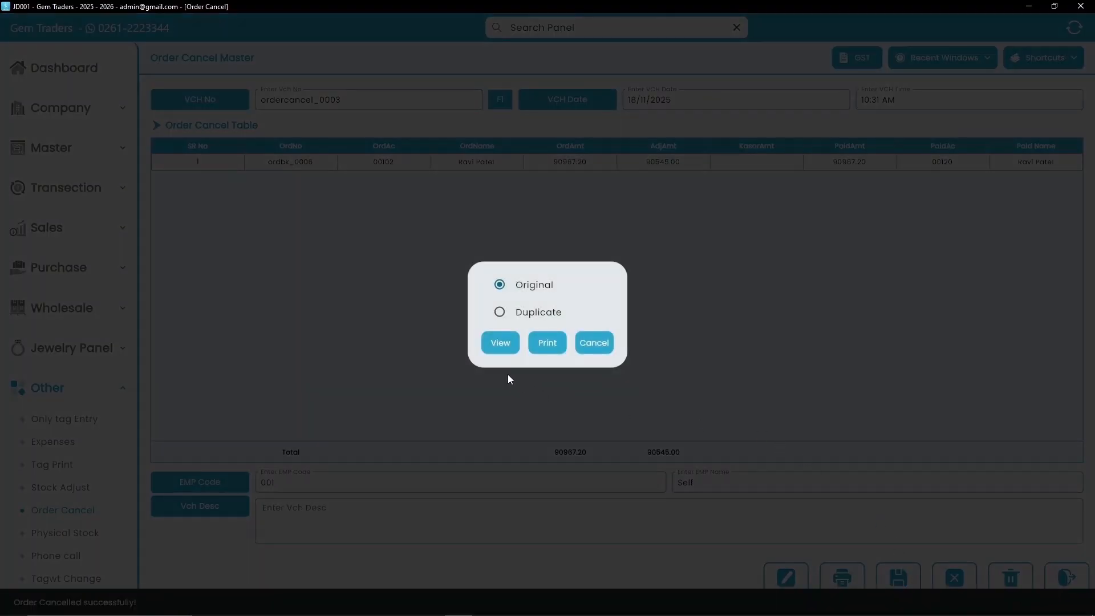
# - Preview the order cancellation voucher as a PDF and scroll through it to the signatures
pyautogui.click(498, 342)
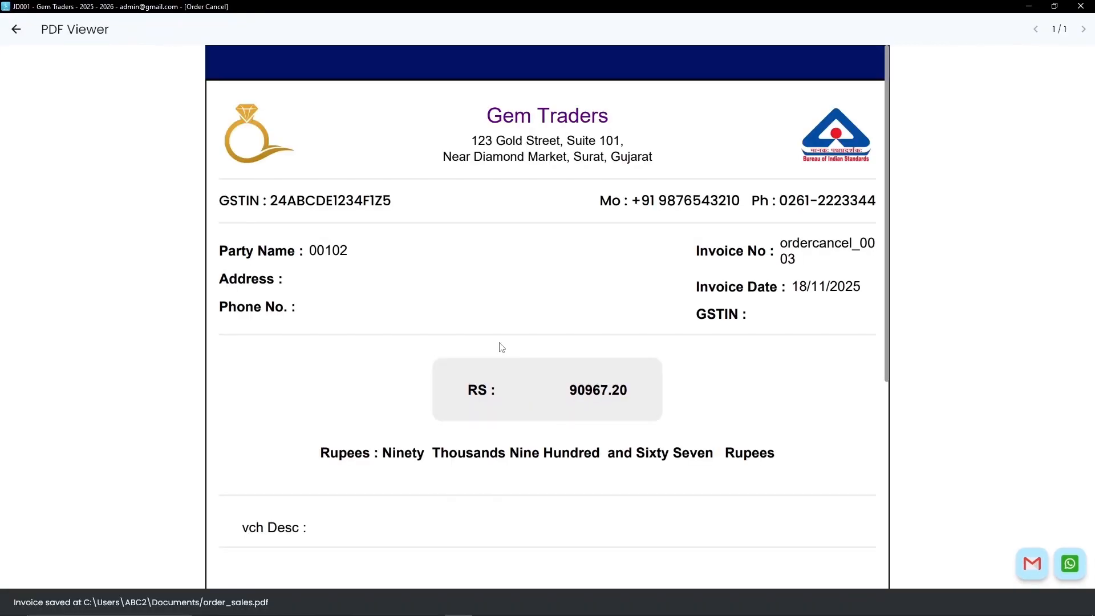
pyautogui.scroll(-5, 501, 347)
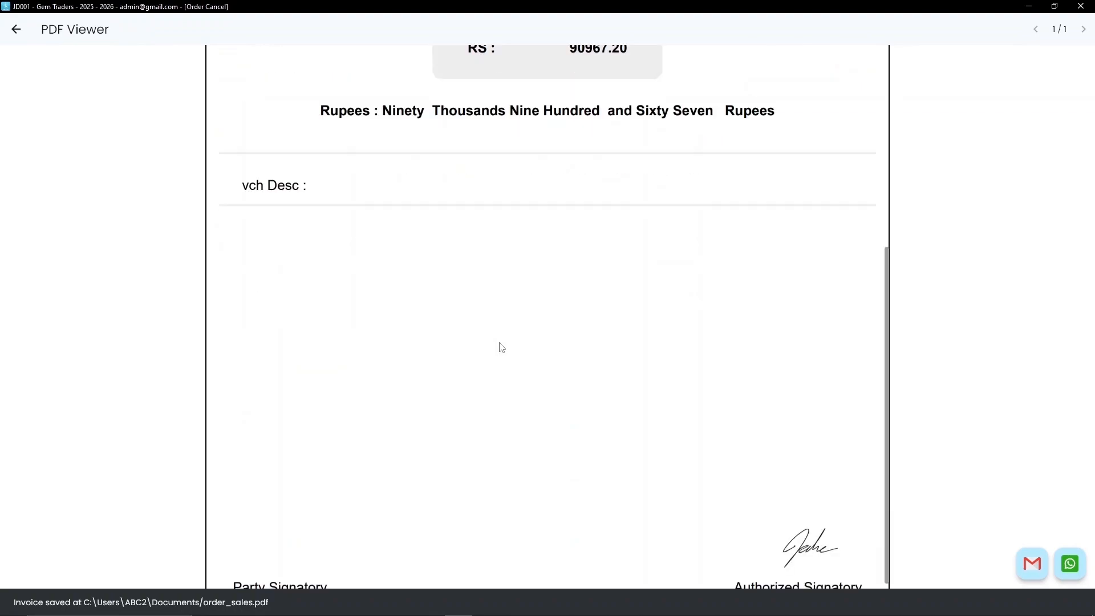
pyautogui.scroll(-1, 501, 347)
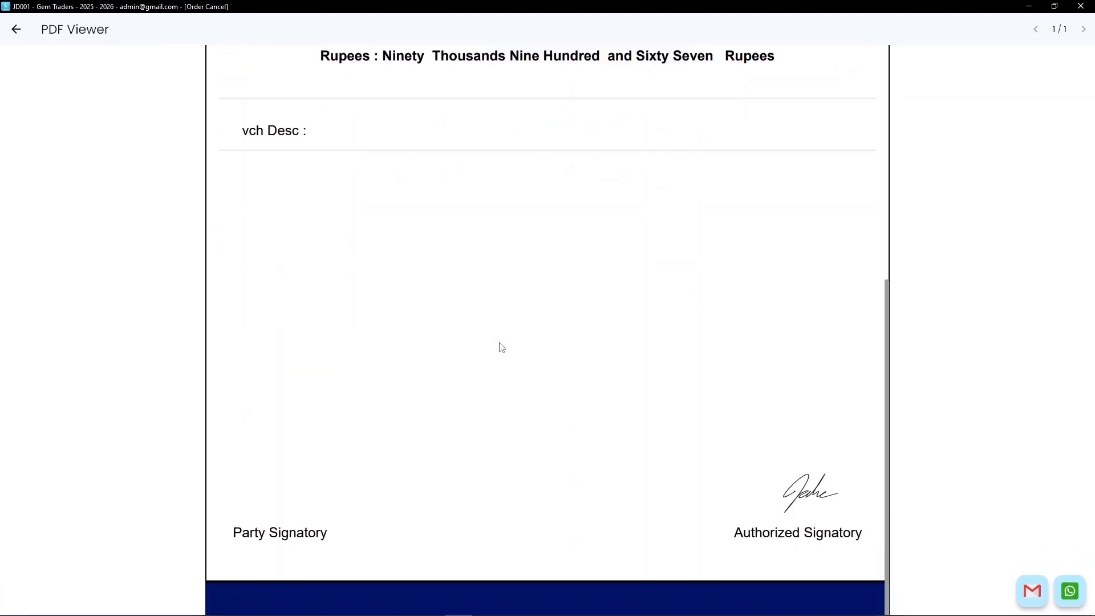
pyautogui.scroll(7, 501, 348)
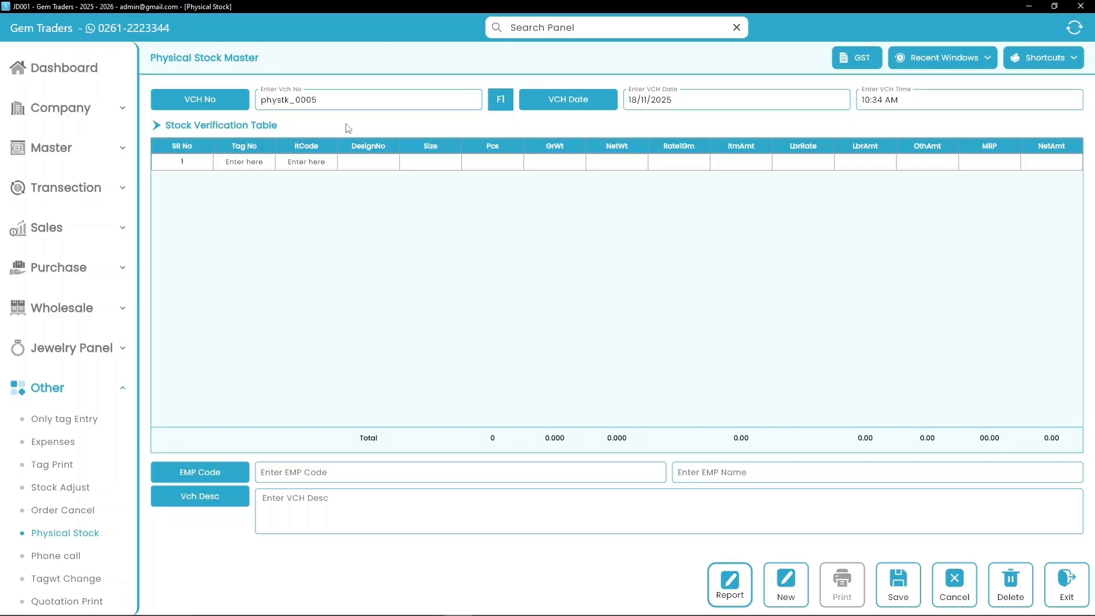
# - Add tag BLG0006 to the physical stock voucher, set employee 001 Self, and save
pyautogui.click(252, 164)
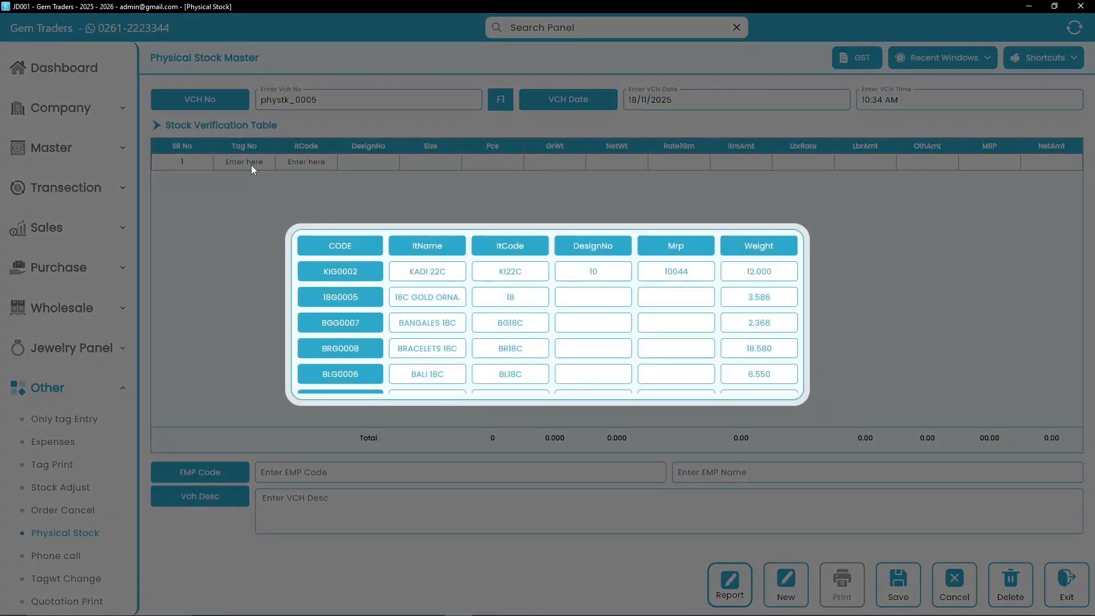
pyautogui.click(336, 379)
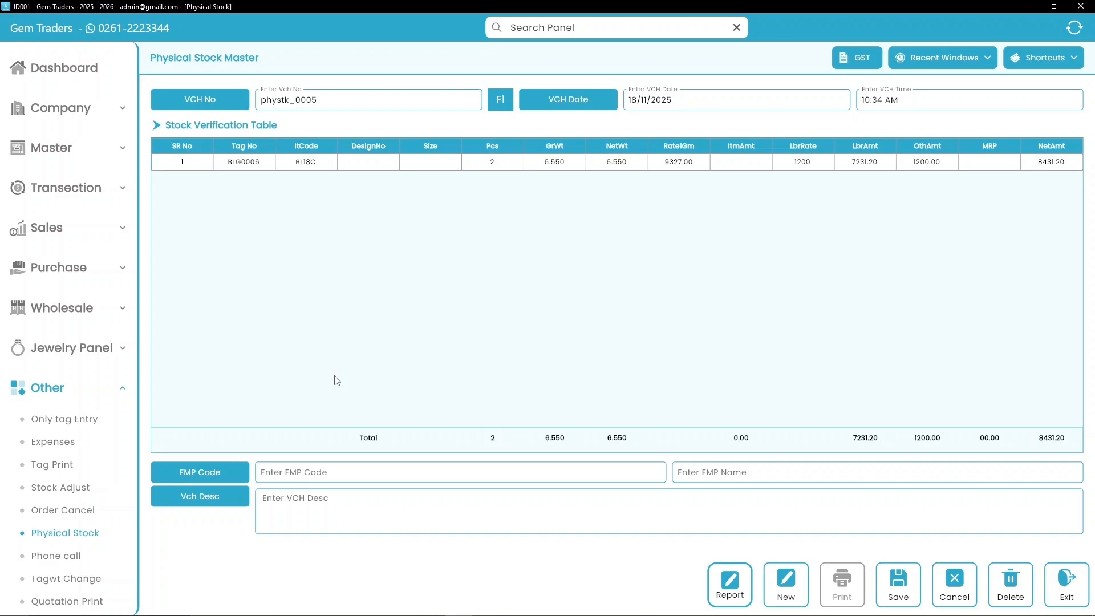
pyautogui.click(363, 474)
pyautogui.write('001')
pyautogui.press('Return')
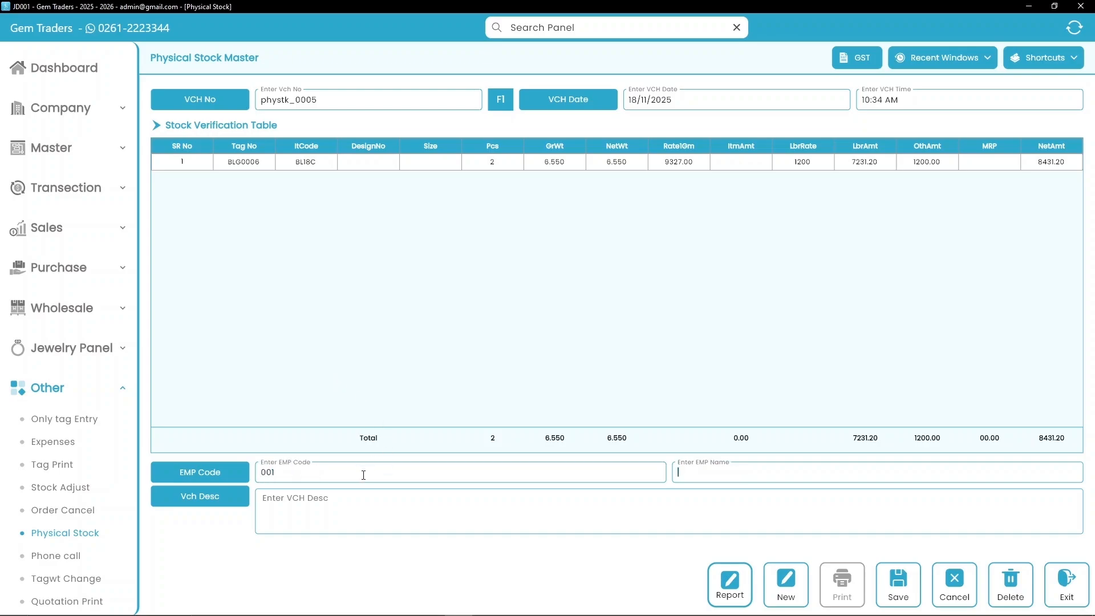
pyautogui.write('Self')
pyautogui.click(903, 584)
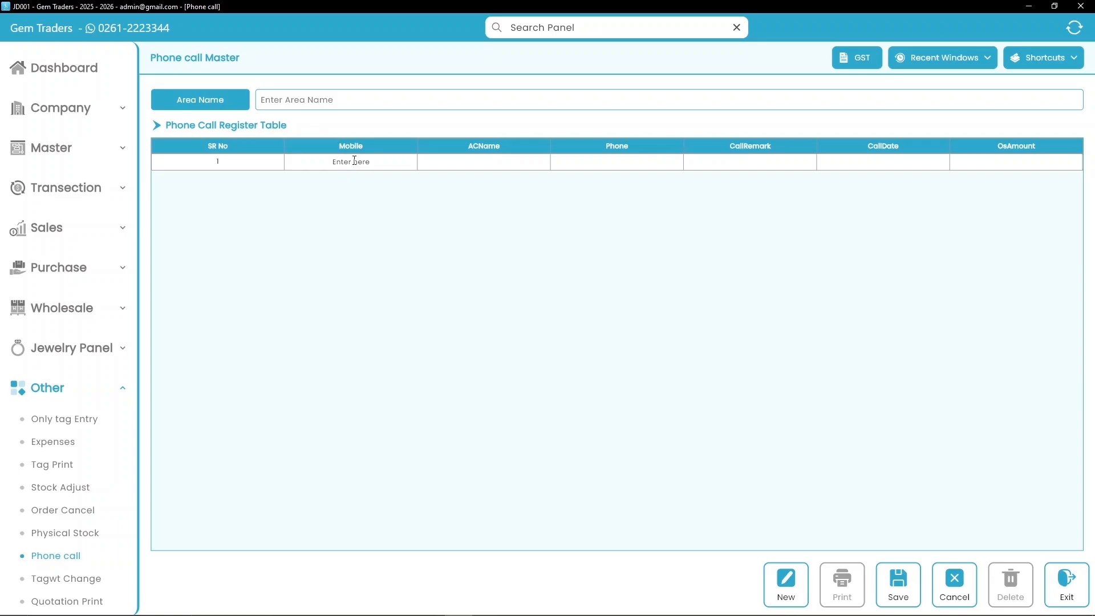
# - Enter the customer's mobile number, account name and phone number in row 1
pyautogui.click(351, 162)
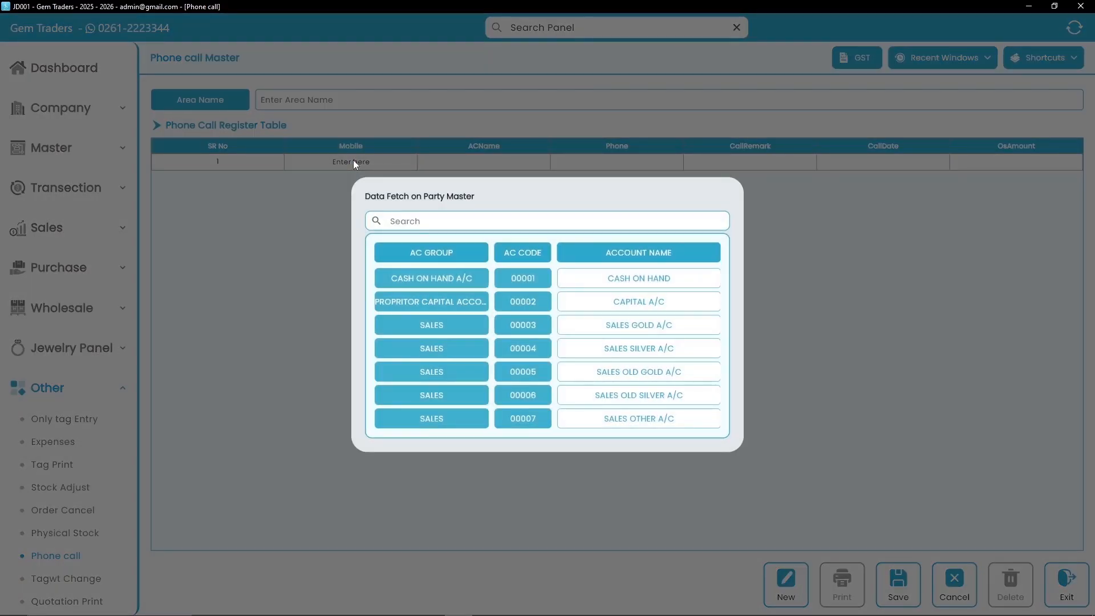
pyautogui.press('Escape')
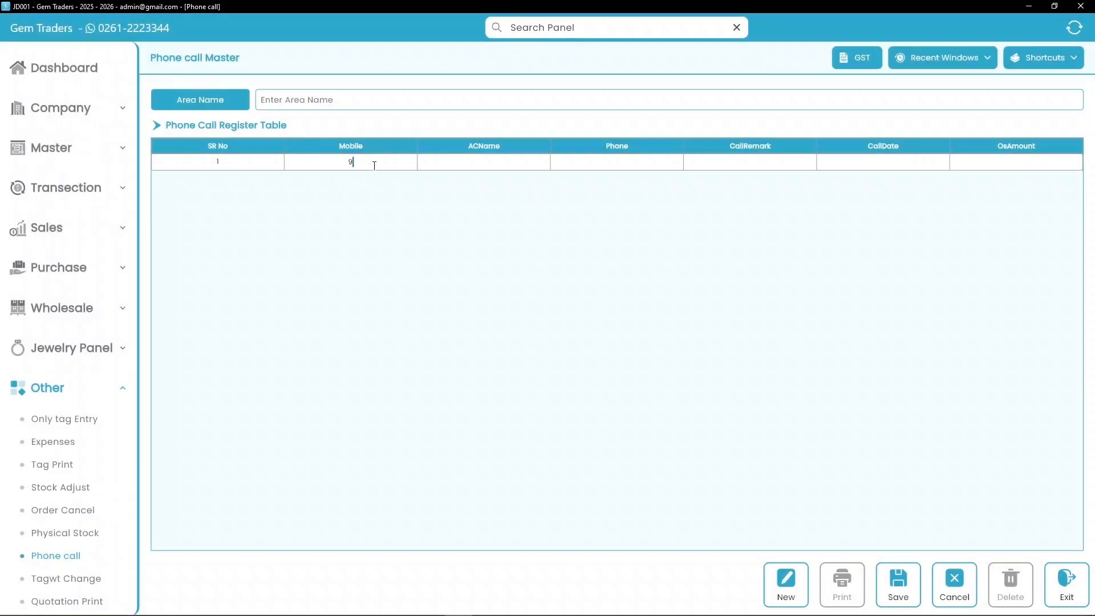
pyautogui.press('Return')
pyautogui.press('Tab')
# - Record call remark Jewellery, call date 20/11/2025 and outstanding 778296.00, then save
pyautogui.write('Jewellery')
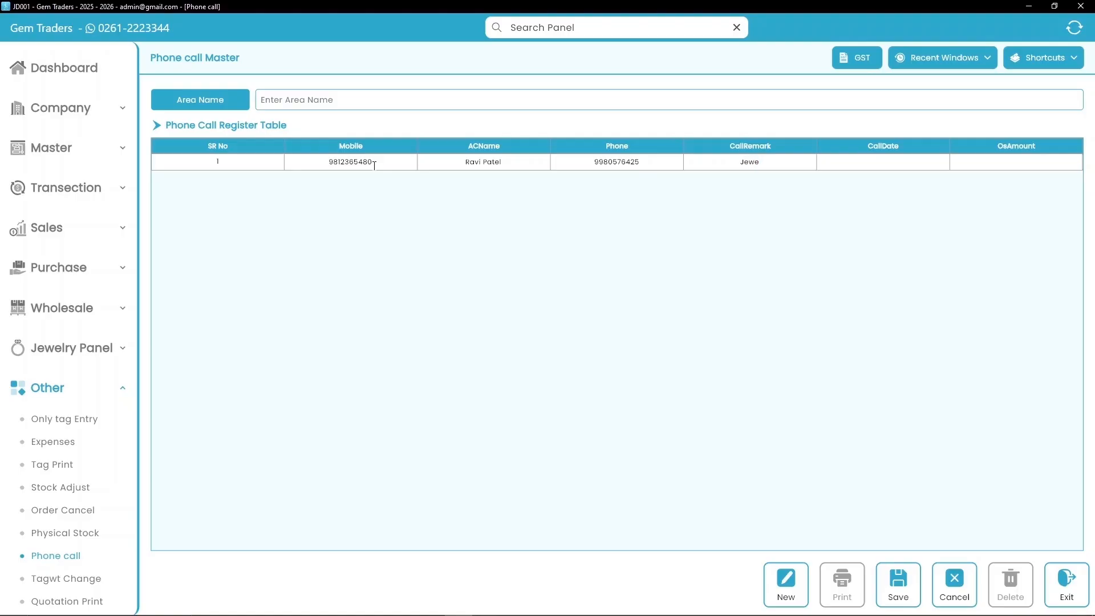
pyautogui.press('Tab')
pyautogui.write('20/11/2025')
pyautogui.press('Tab')
pyautogui.write('77')
pyautogui.press('BackSpace')
pyautogui.press('BackSpace')
pyautogui.write('778296.00')
pyautogui.press('Return')
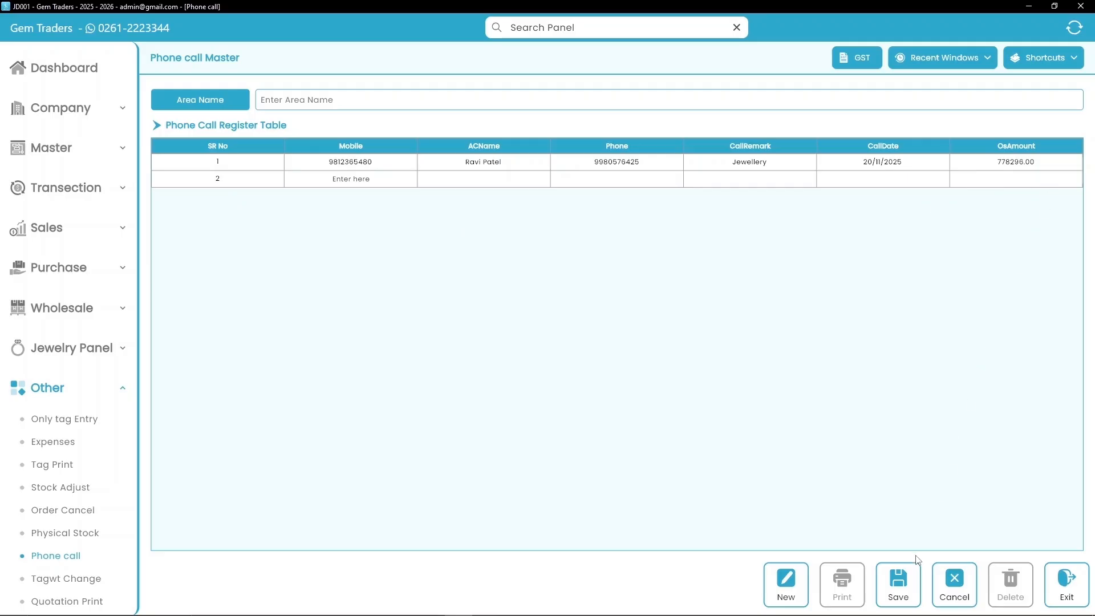
pyautogui.click(906, 584)
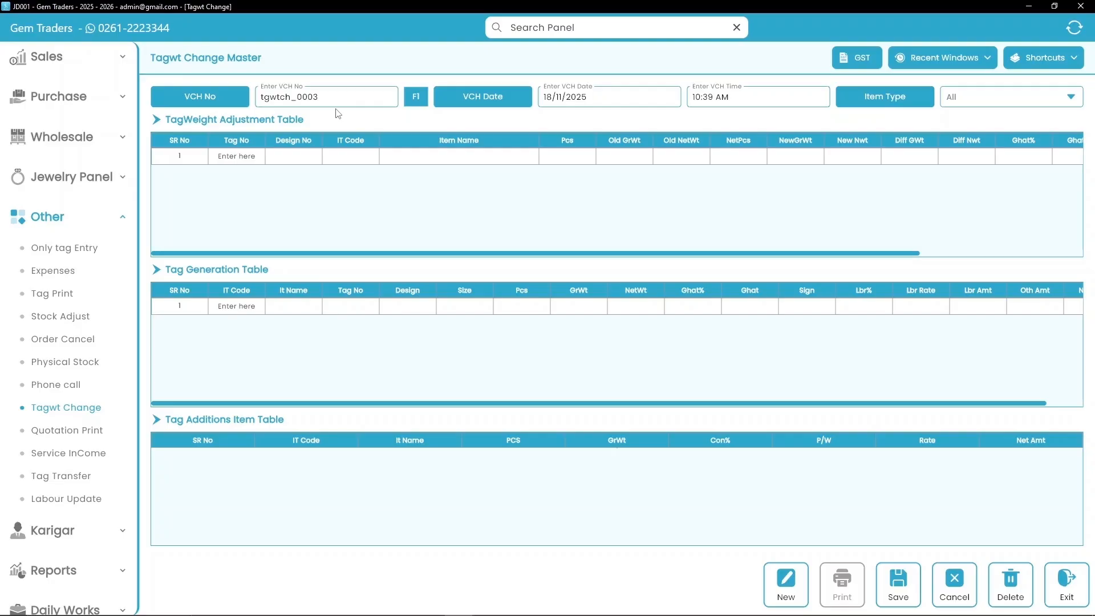
# - Add tag BLG0007 with 2 pieces and old gross and net weights of 5.320
pyautogui.click(251, 154)
pyautogui.press('F1')
pyautogui.scroll(-10, 420, 313)
pyautogui.scroll(-5, 420, 313)
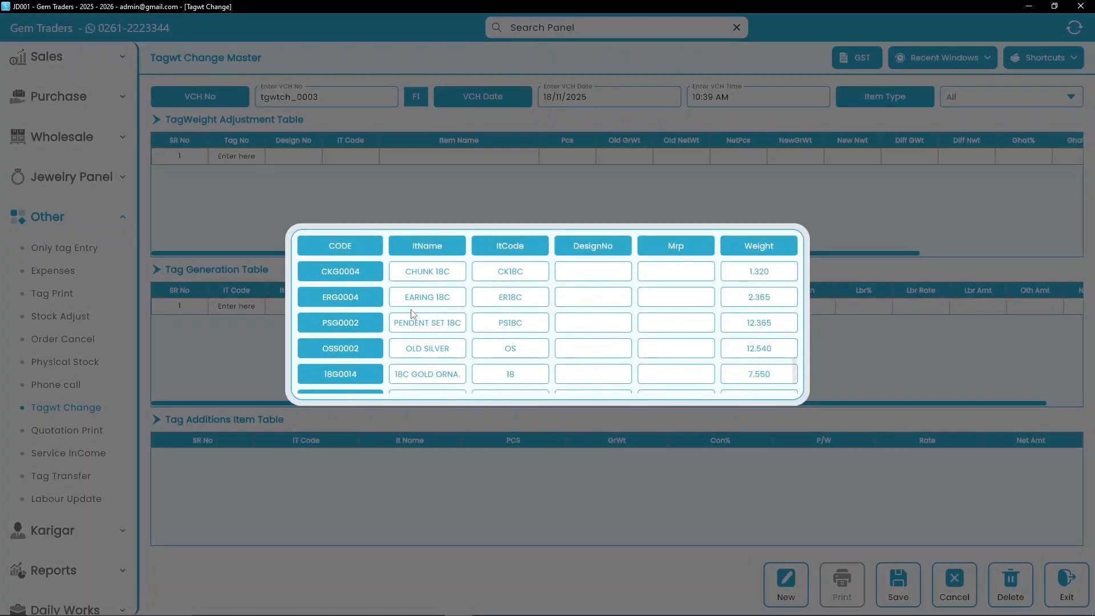
pyautogui.click(351, 376)
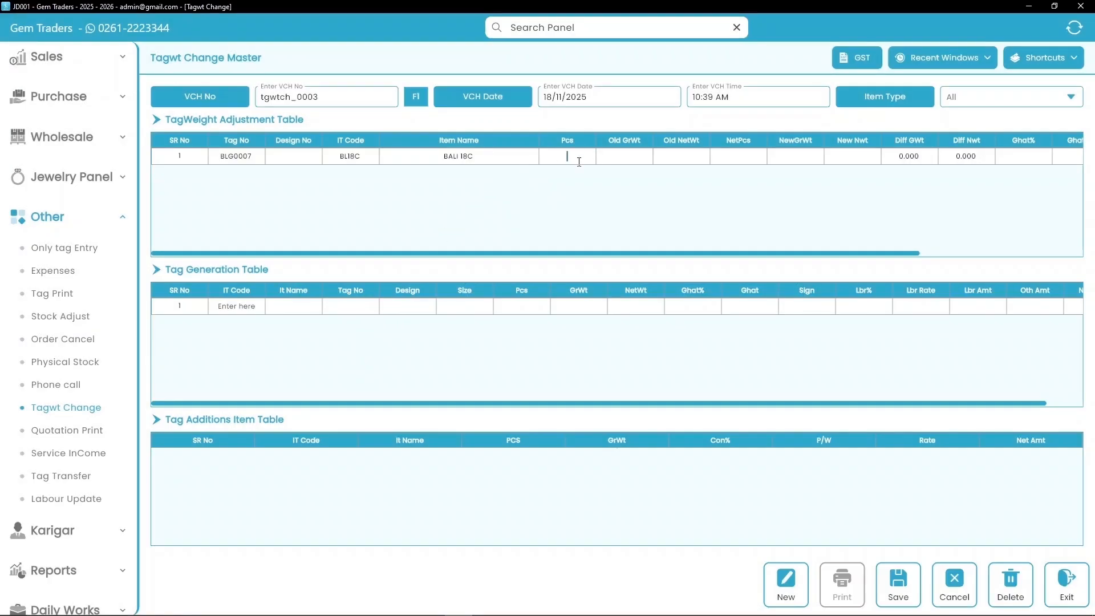
pyautogui.write('2')
pyautogui.press('Return')
pyautogui.write('5.')
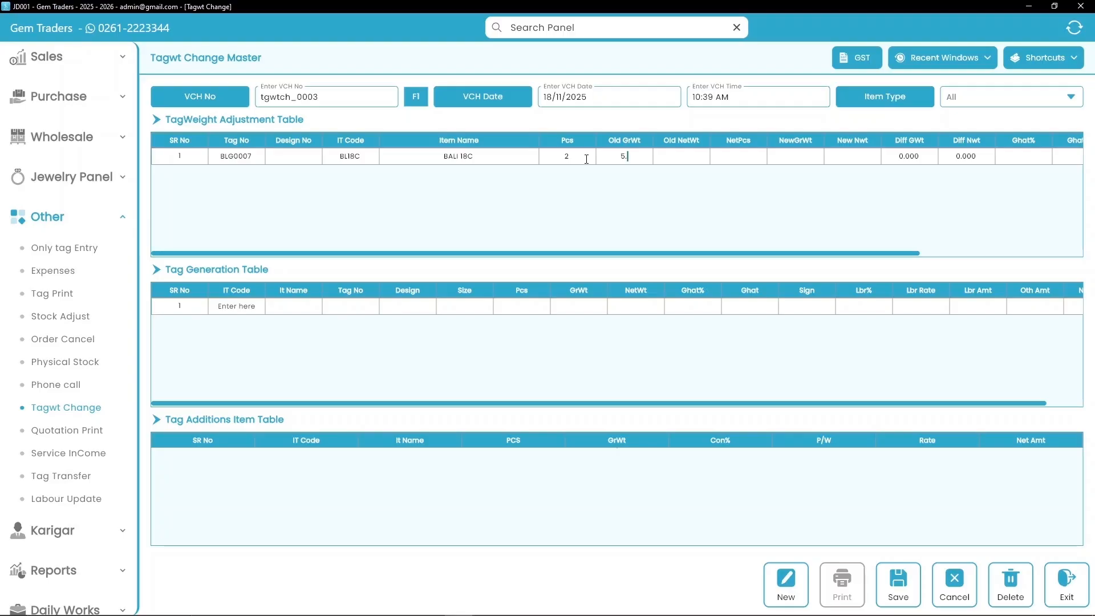
pyautogui.write('320')
pyautogui.press('Return')
pyautogui.write('5.320')
pyautogui.press('Return')
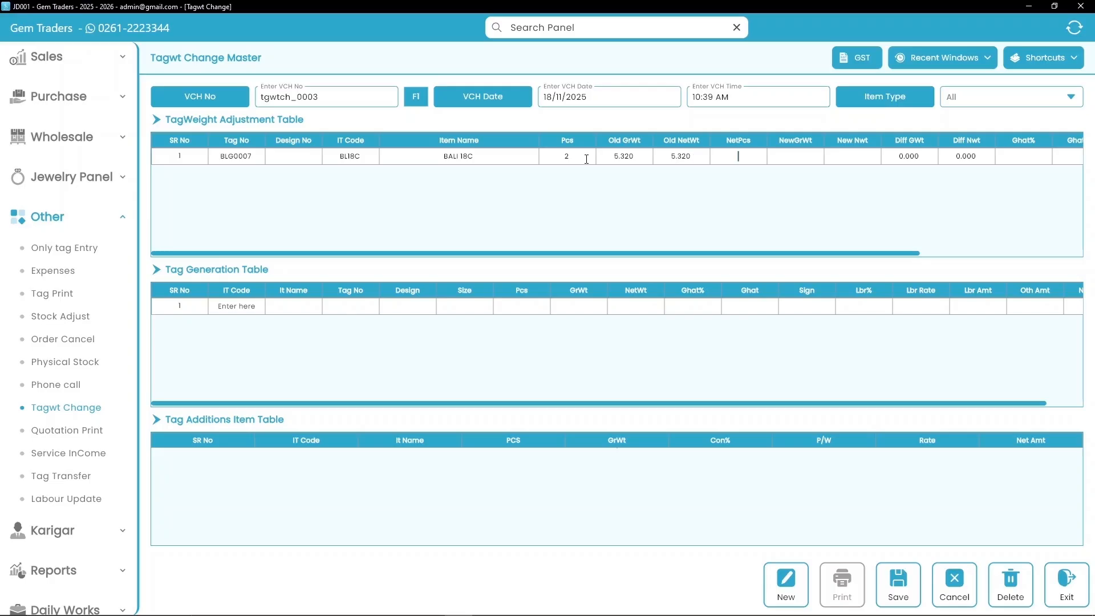
# - Set 2 net pieces, new weight 7.560, labour rate 12190 and labour amount 92196.40
pyautogui.write('2')
pyautogui.press('Return')
pyautogui.write('7.56')
pyautogui.press('Return')
pyautogui.press('Return')
pyautogui.press('Return')
pyautogui.press('Return')
pyautogui.press('Return')
pyautogui.press('Return')
pyautogui.press('Return')
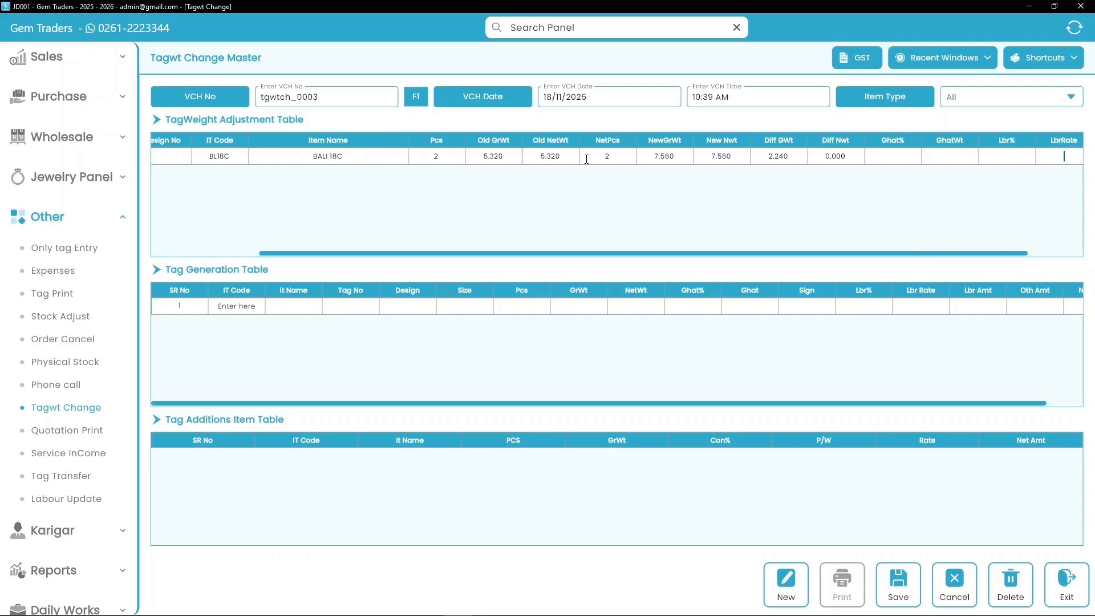
pyautogui.write('12190')
pyautogui.press('Return')
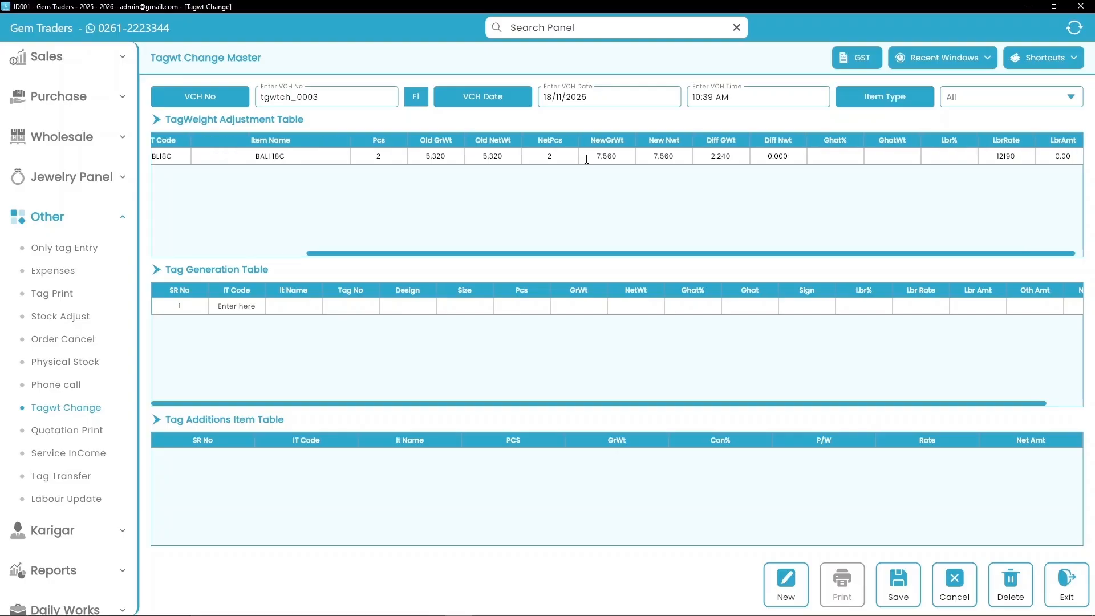
pyautogui.hotkey('ctrl', 'a')
pyautogui.write('92196.40')
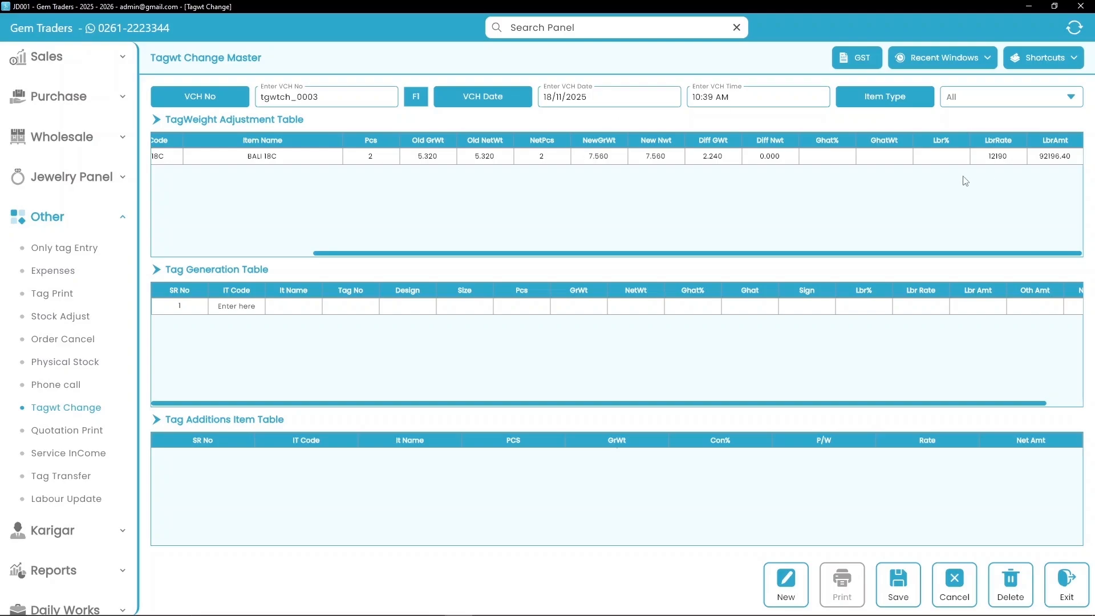
# - Change the BALI 18C row's Diff Nwt to -5.320
pyautogui.click(787, 155)
pyautogui.doubleClick(796, 160)
pyautogui.write('-58')
pyautogui.press('BackSpace')
pyautogui.write('.320')
# - Generate a new BALI 18C tag with 2 pieces, 2.24 weight and labour rate 1200
pyautogui.click(233, 308)
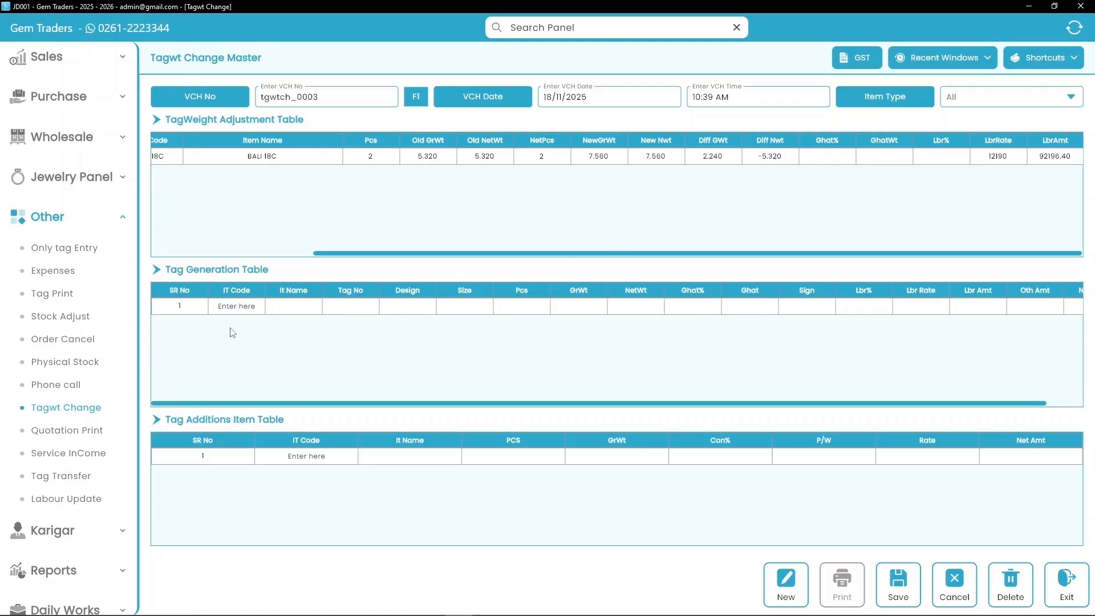
pyautogui.press('F1')
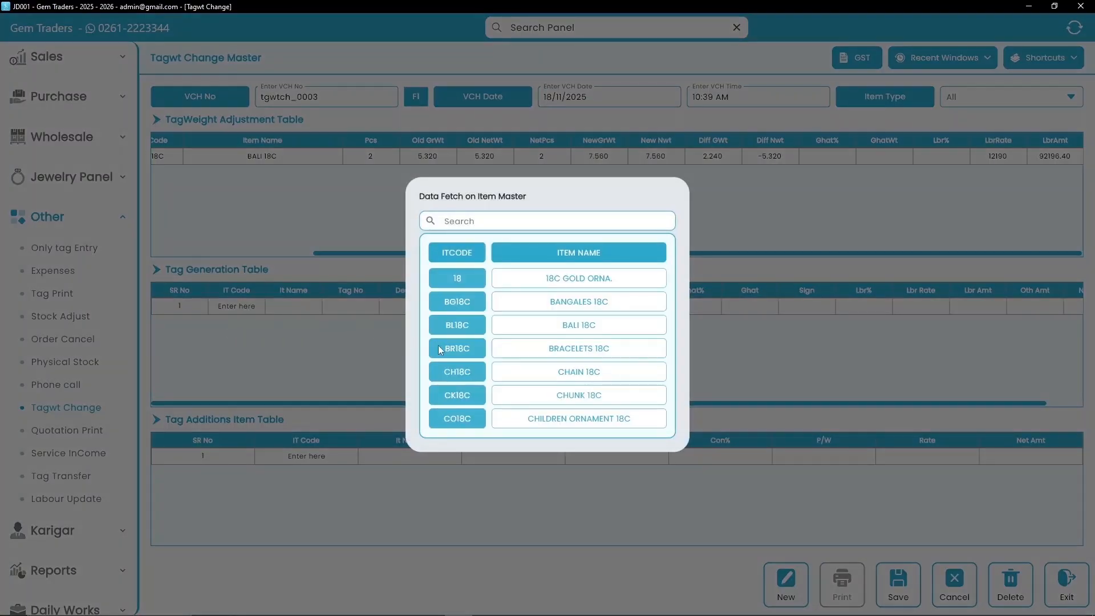
pyautogui.click(460, 323)
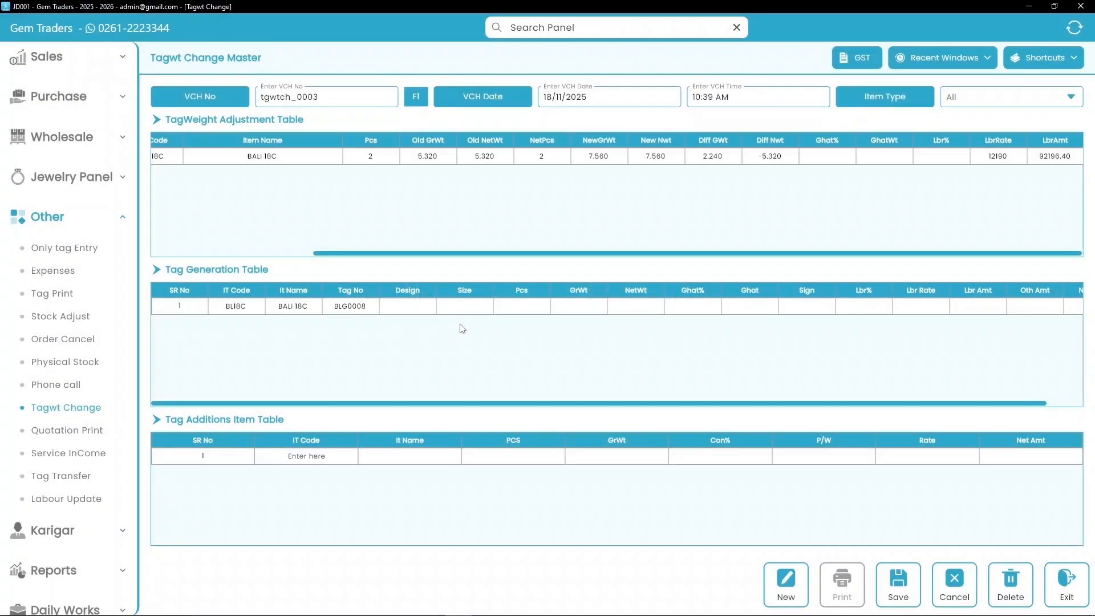
pyautogui.click(523, 305)
pyautogui.write('2')
pyautogui.write('0')
pyautogui.press('BackSpace')
pyautogui.write('2.24')
pyautogui.press('Return')
pyautogui.press('Return')
pyautogui.press('Return')
pyautogui.write('1200')
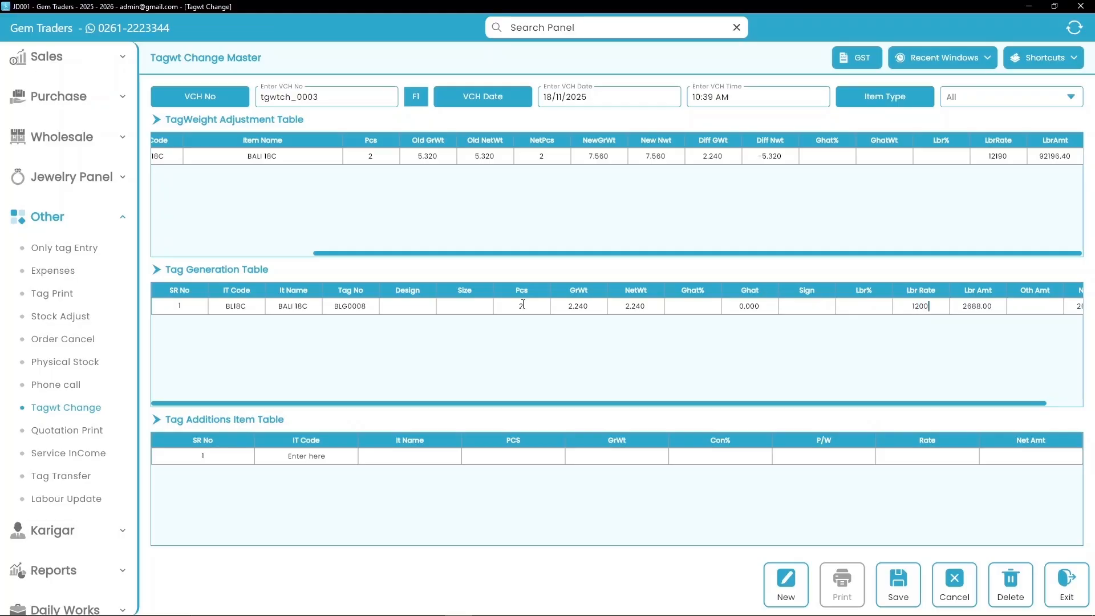
pyautogui.press('Return')
pyautogui.press('Return')
pyautogui.press('Return')
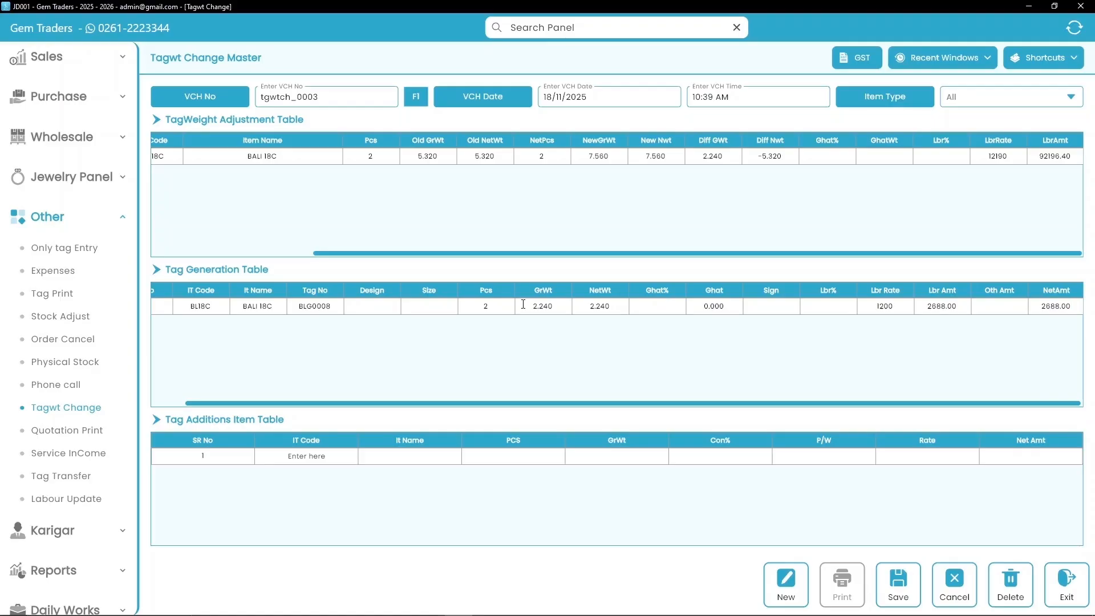
pyautogui.click(327, 457)
# - Add a DIAMOND tag addition with 2 pieces and 0.52 gross weight
pyautogui.press('Return')
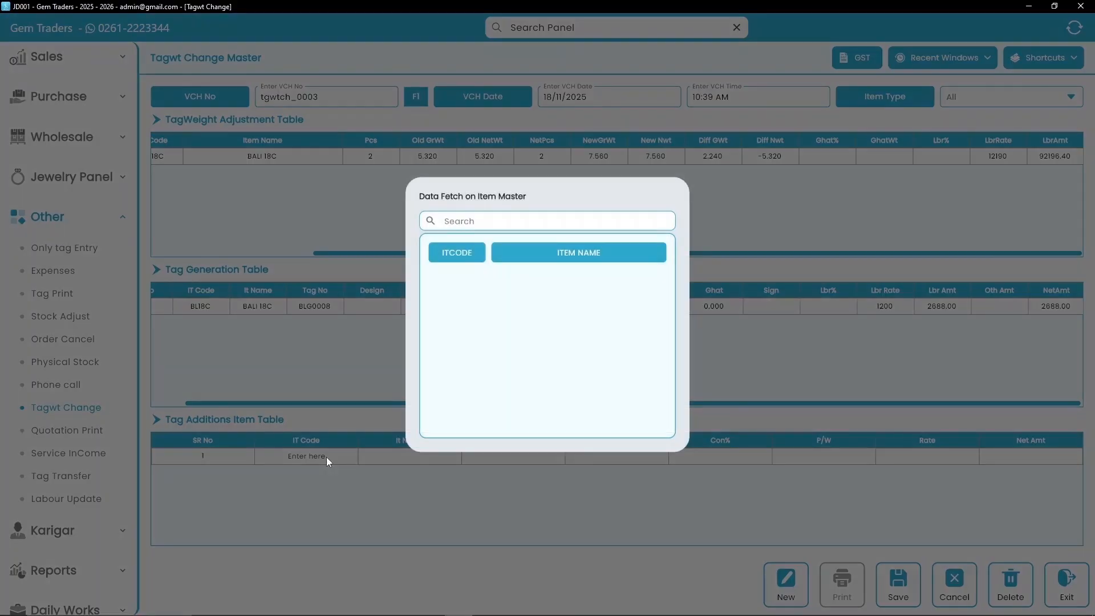
pyautogui.click(493, 225)
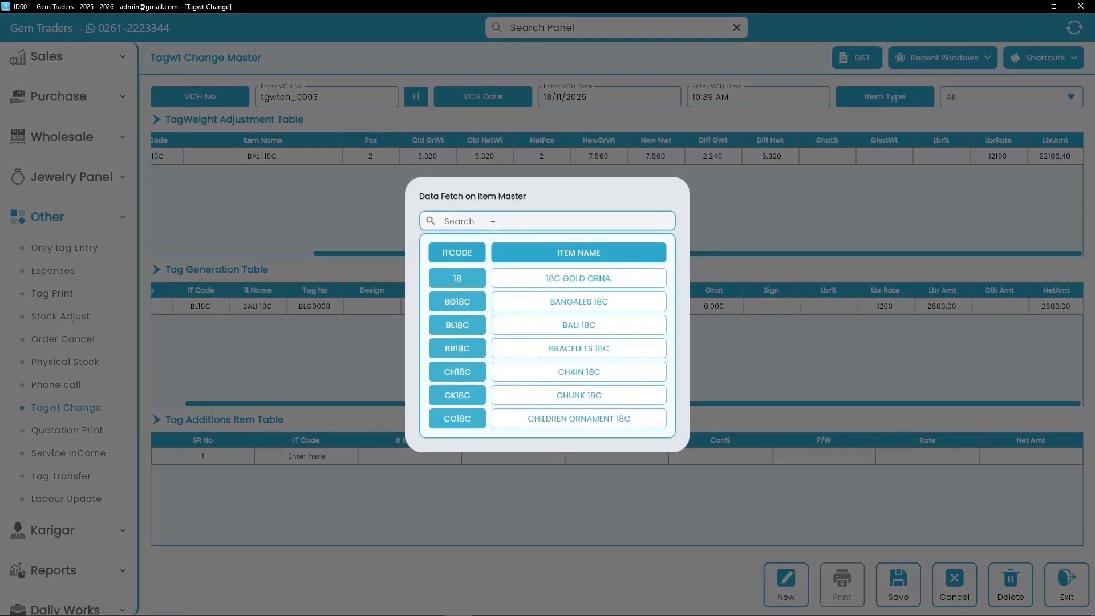
pyautogui.write('diamond')
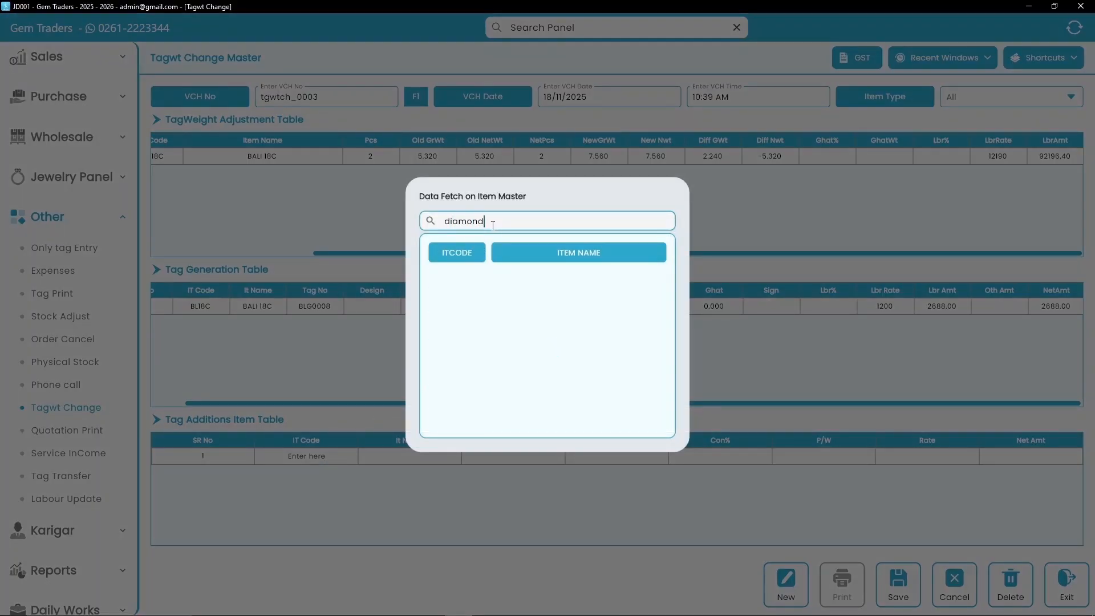
pyautogui.doubleClick(437, 274)
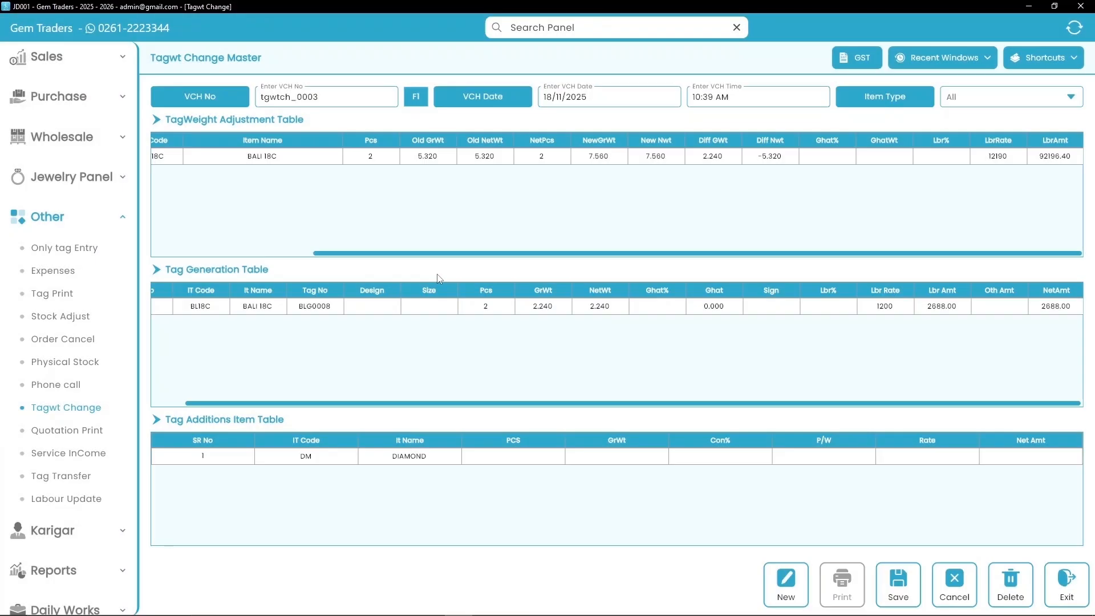
pyautogui.click(521, 457)
pyautogui.write('2')
pyautogui.press('Return')
pyautogui.write('0.52')
pyautogui.press('Return')
# - Set Con% 0.20 on P basis, rate 500 and net 1000.00, then save the voucher
pyautogui.write('0.20')
pyautogui.write('P')
pyautogui.press('Return')
pyautogui.write('500')
pyautogui.write('1000.0')
pyautogui.write('0')
pyautogui.press('Return')
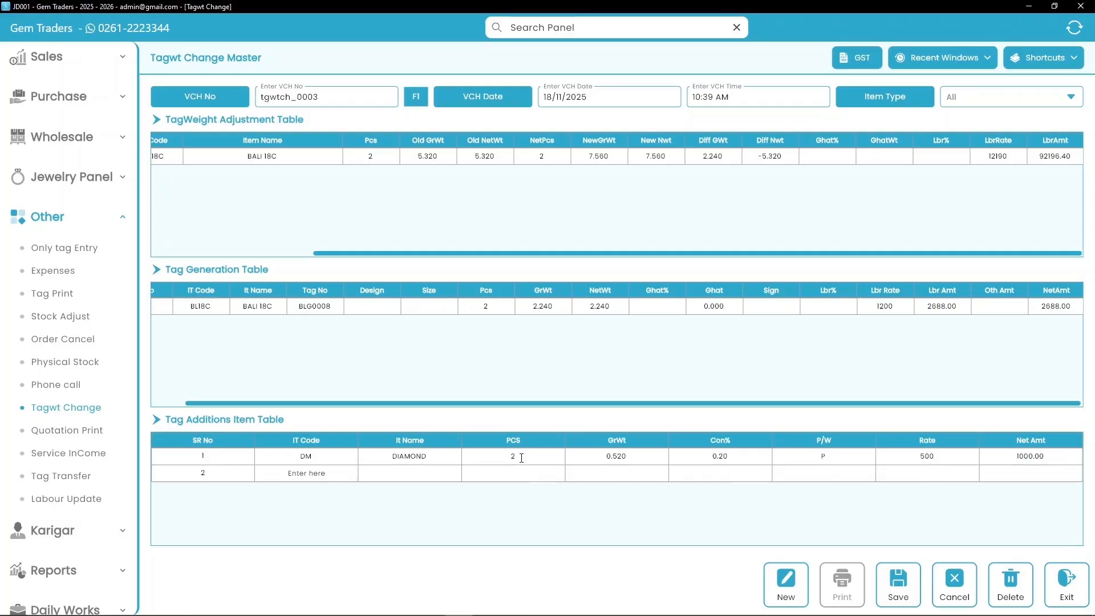
pyautogui.click(899, 579)
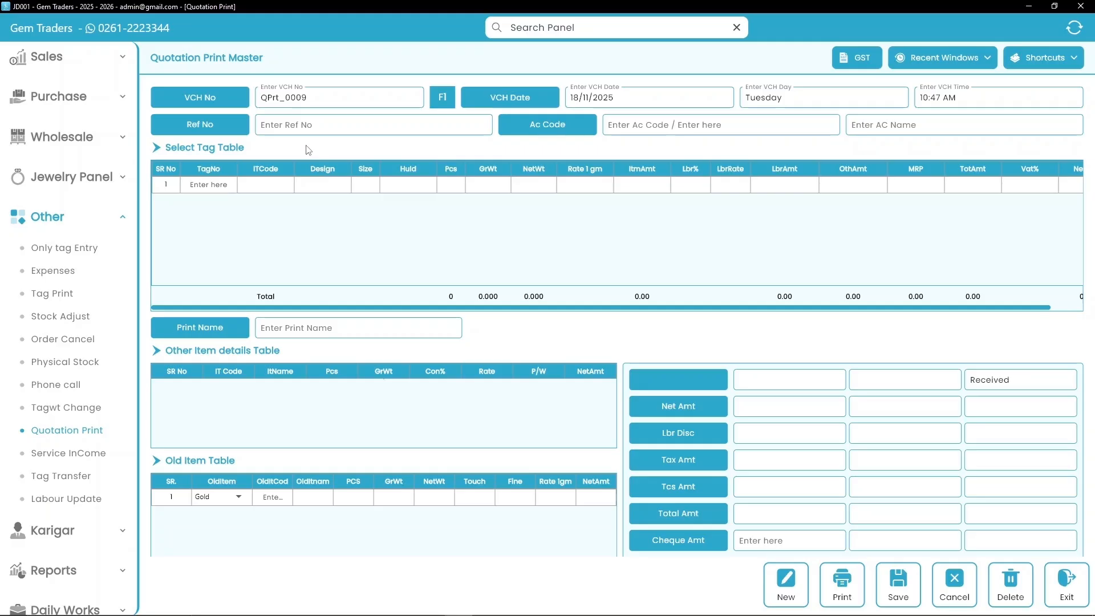
# - Enter the reference name, customer account code and account name in the quotation header
pyautogui.click(285, 126)
pyautogui.write('Rajeshbhai')
pyautogui.press('Return')
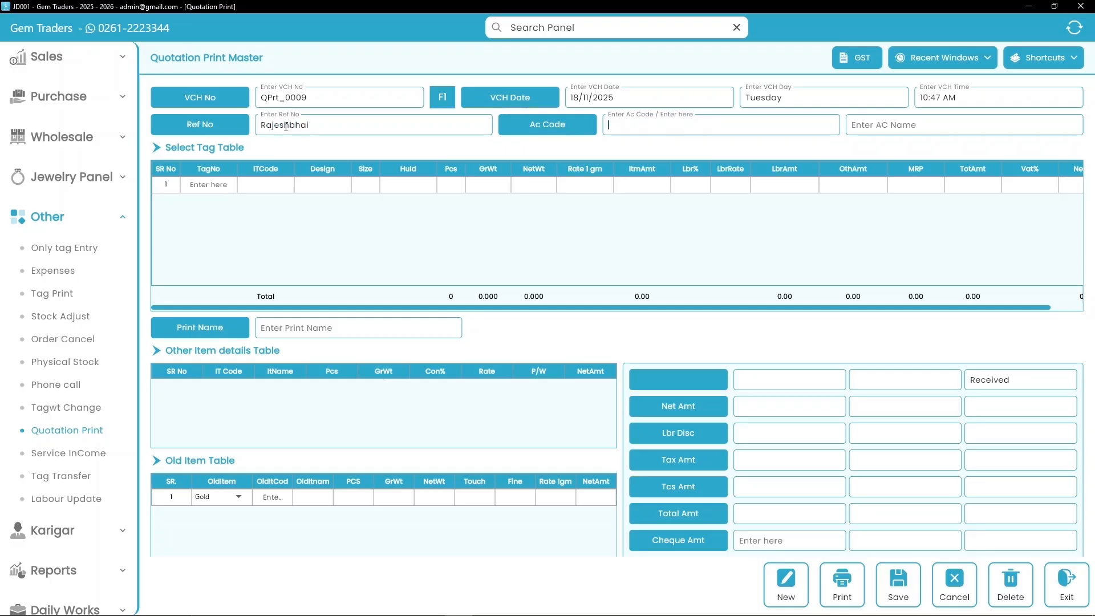
pyautogui.write('00120')
pyautogui.press('Return')
pyautogui.click(219, 188)
# - Add tag BRG0008 to the quotation
pyautogui.press('Return')
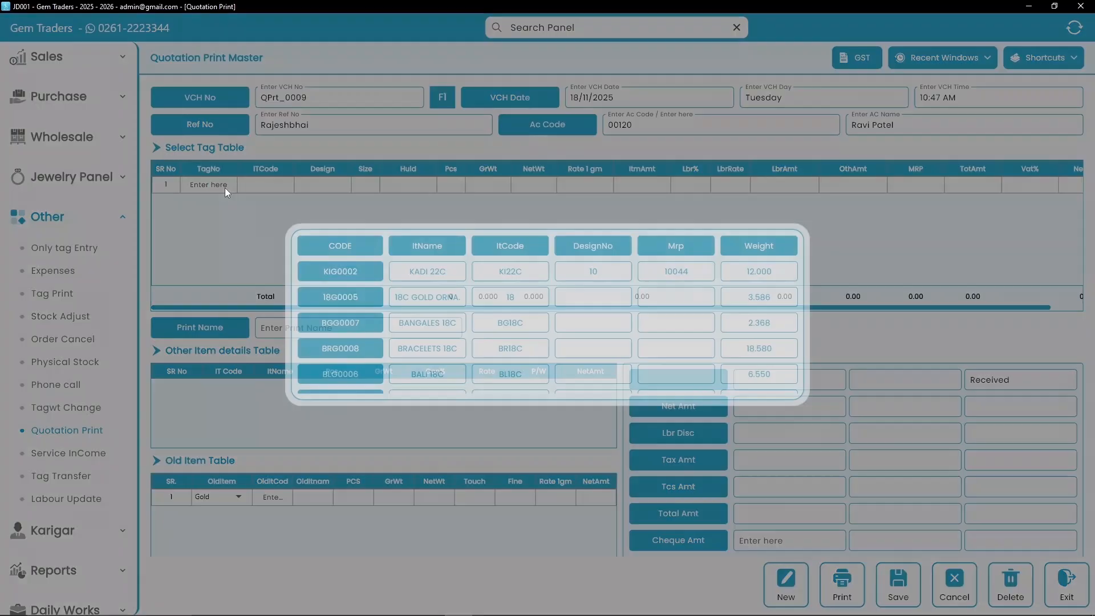
pyautogui.click(364, 347)
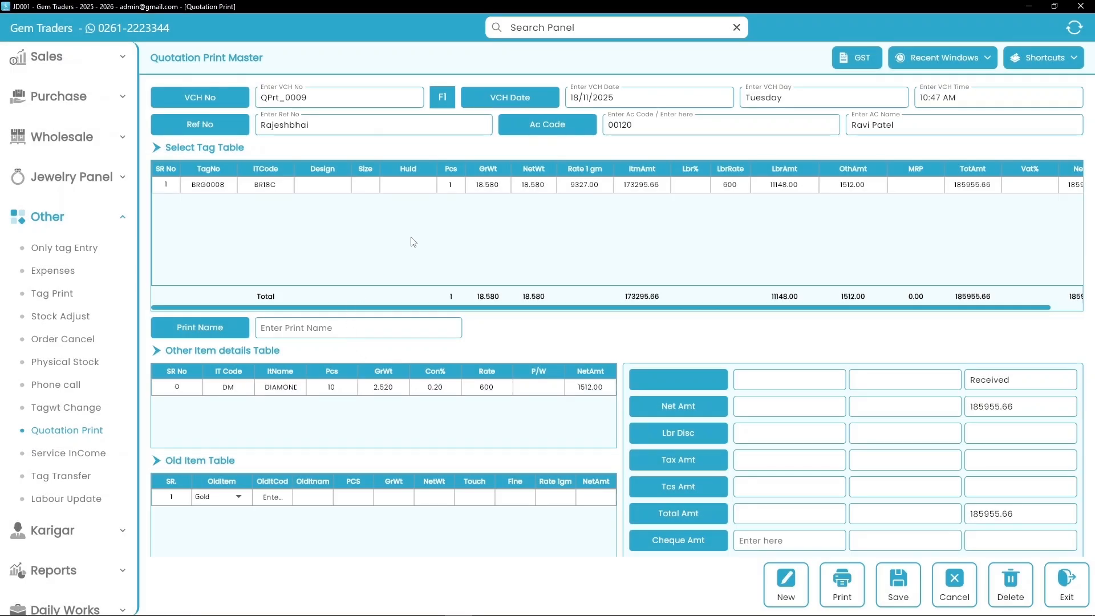
pyautogui.scroll(-2, 413, 240)
pyautogui.scroll(-1, 413, 243)
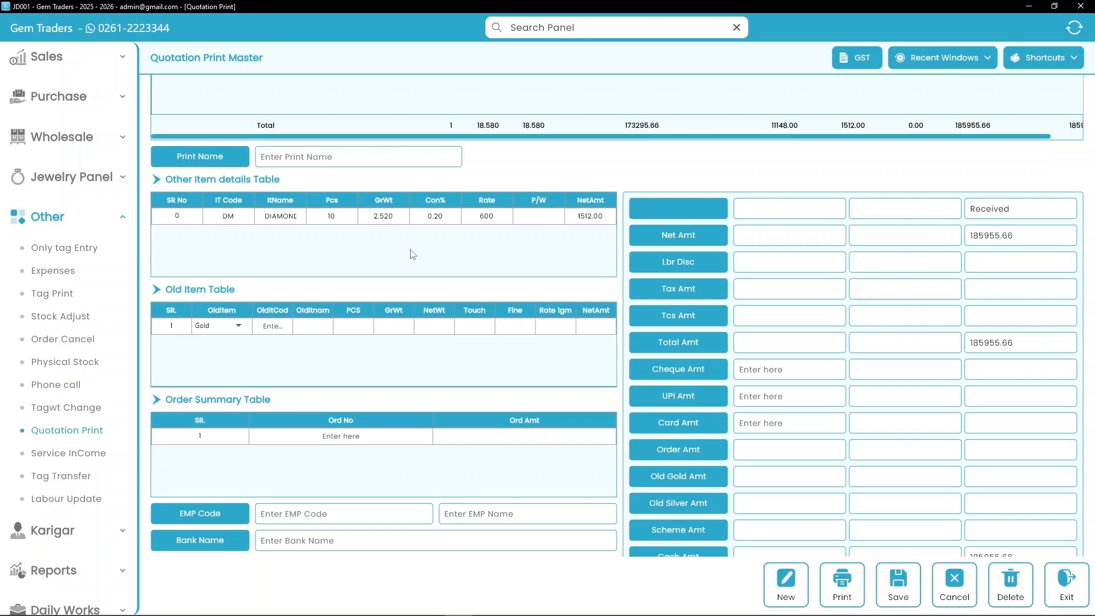
# - Select OLD GOLD as the exchanged item in the old item table
pyautogui.click(274, 328)
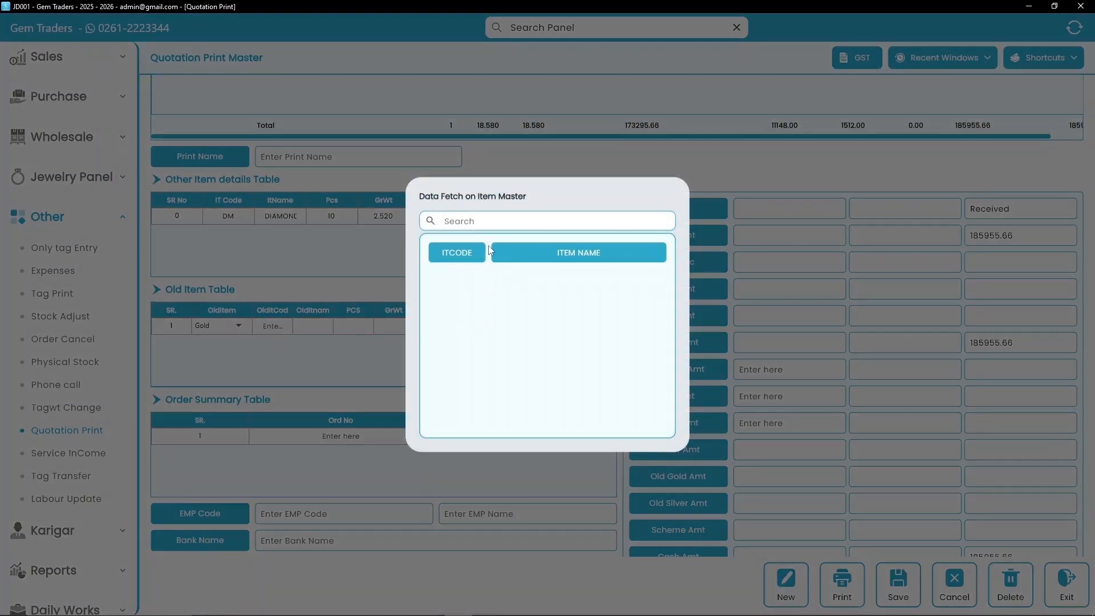
pyautogui.scroll(-10, 496, 354)
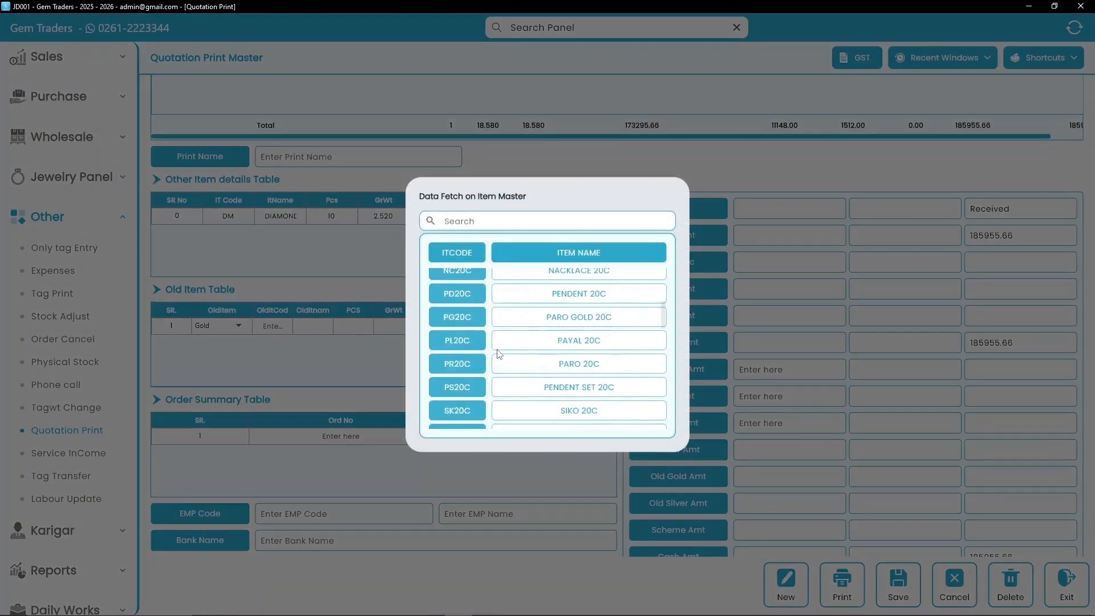
pyautogui.scroll(-12, 498, 354)
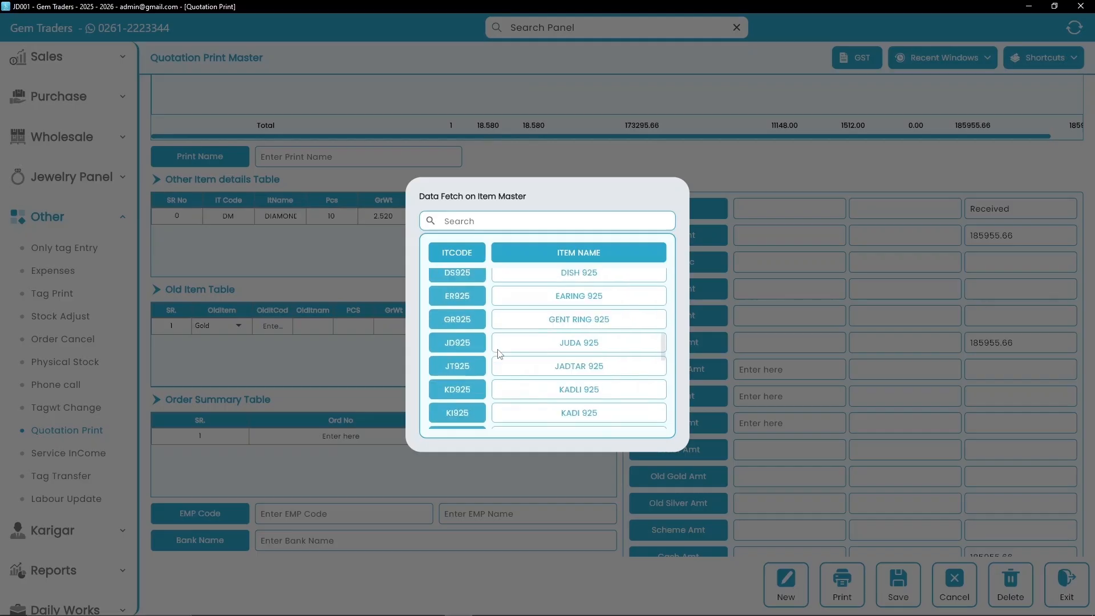
pyautogui.scroll(-10, 500, 354)
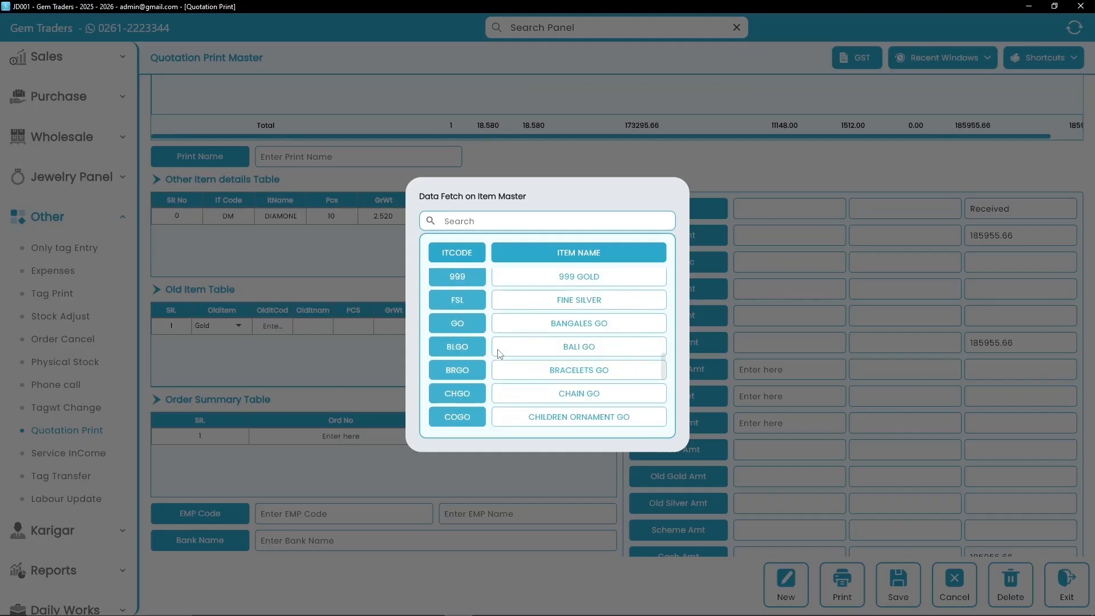
pyautogui.scroll(-8, 499, 354)
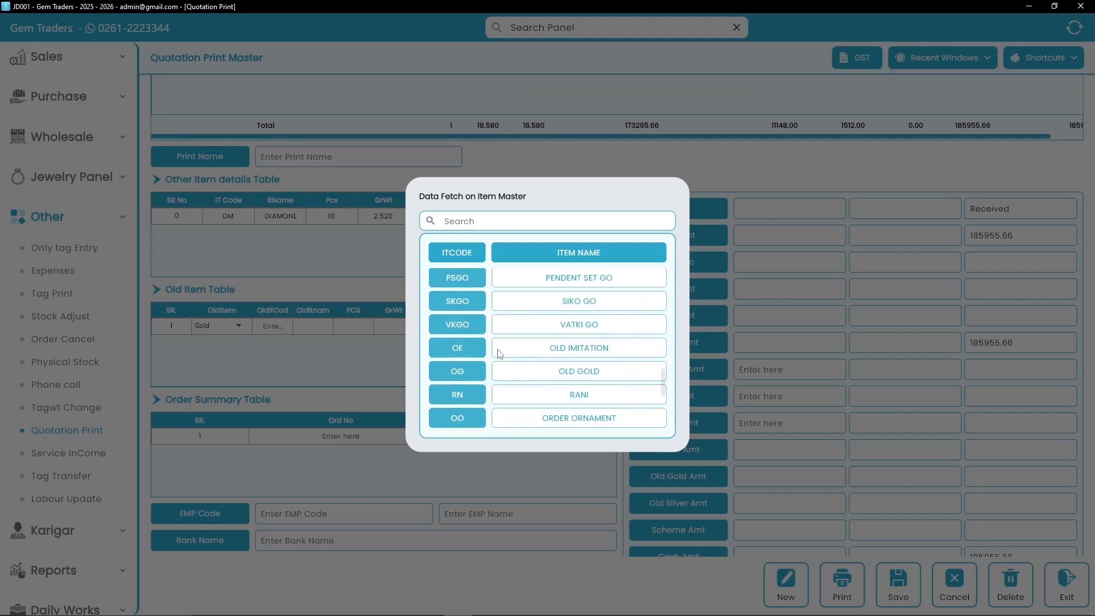
pyautogui.click(469, 367)
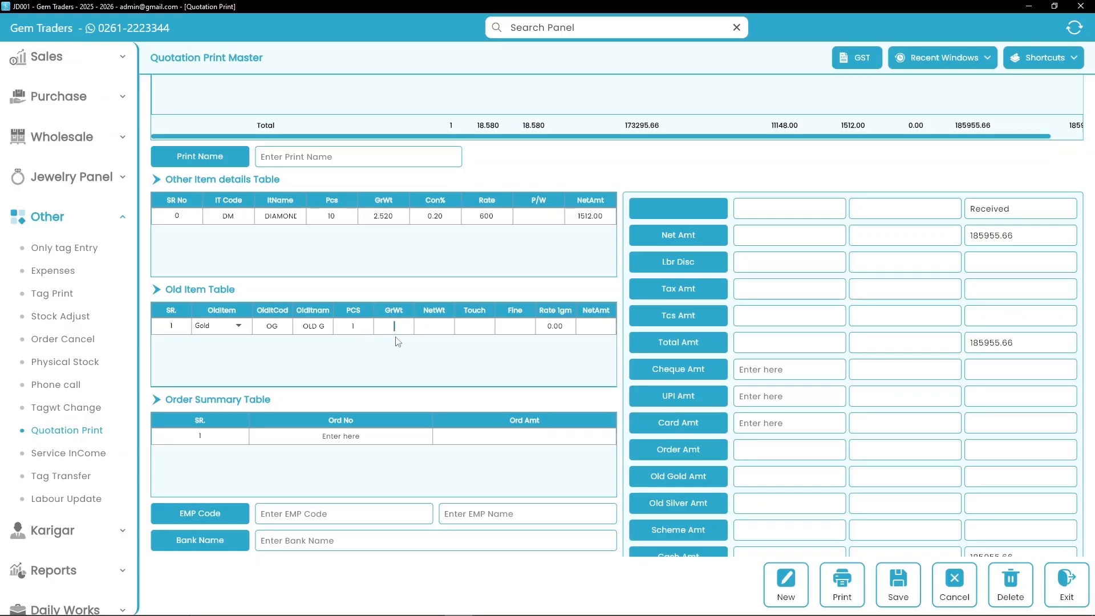
# - Enter old gold weight 2.350, touch 92 and rate 10000 per gram, worth 21620.00
pyautogui.press('Tab')
pyautogui.write('2.350')
pyautogui.press('Tab')
pyautogui.write('92')
pyautogui.press('Tab')
pyautogui.press('Tab')
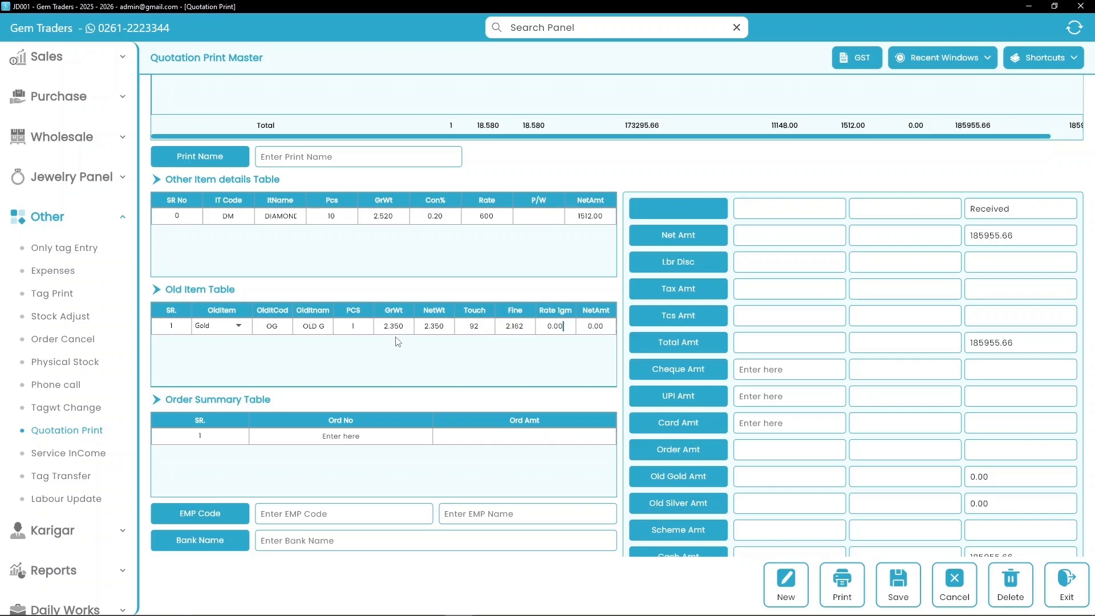
pyautogui.hotkey('ctrl', 'a')
pyautogui.write('10000')
pyautogui.press('Tab')
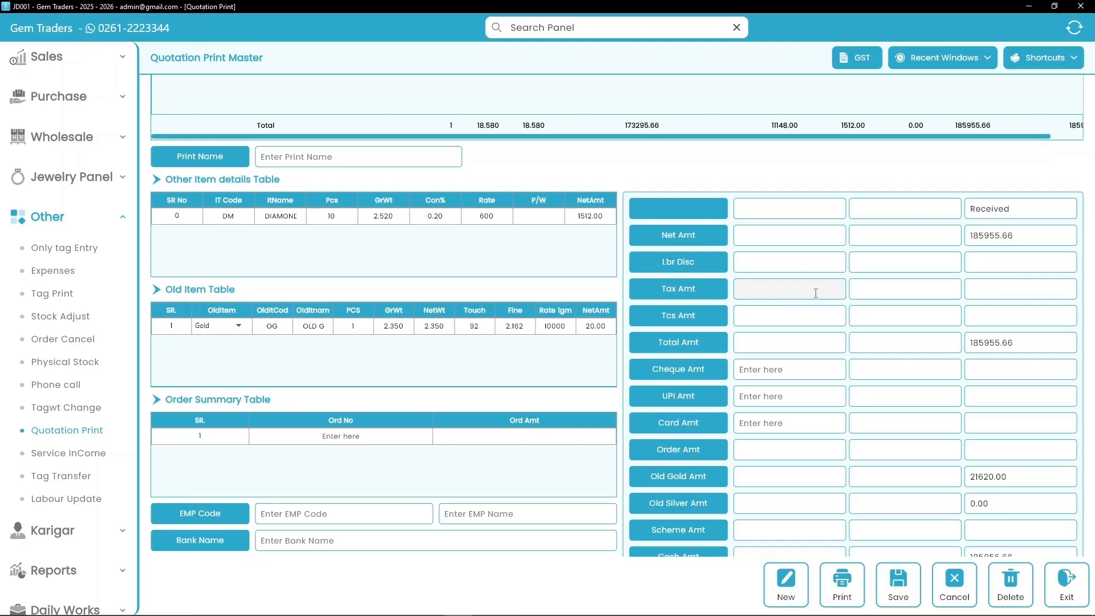
pyautogui.scroll(-5, 815, 293)
# - Start a Service InCome voucher with the reference name, customer account code and name, and item BALI
pyautogui.click(49, 452)
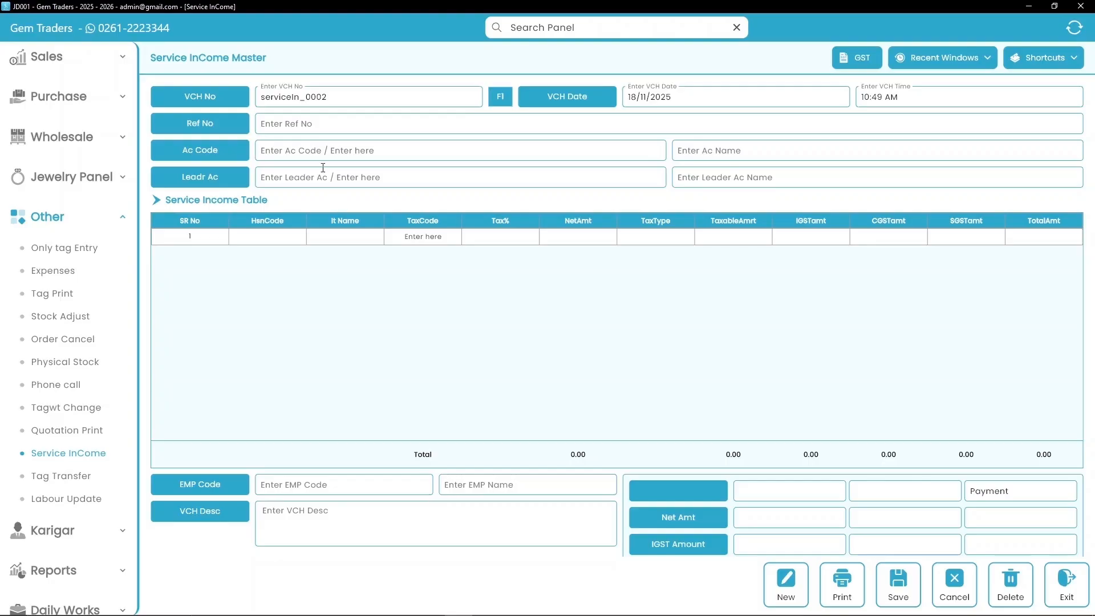
pyautogui.click(322, 133)
pyautogui.press('Return')
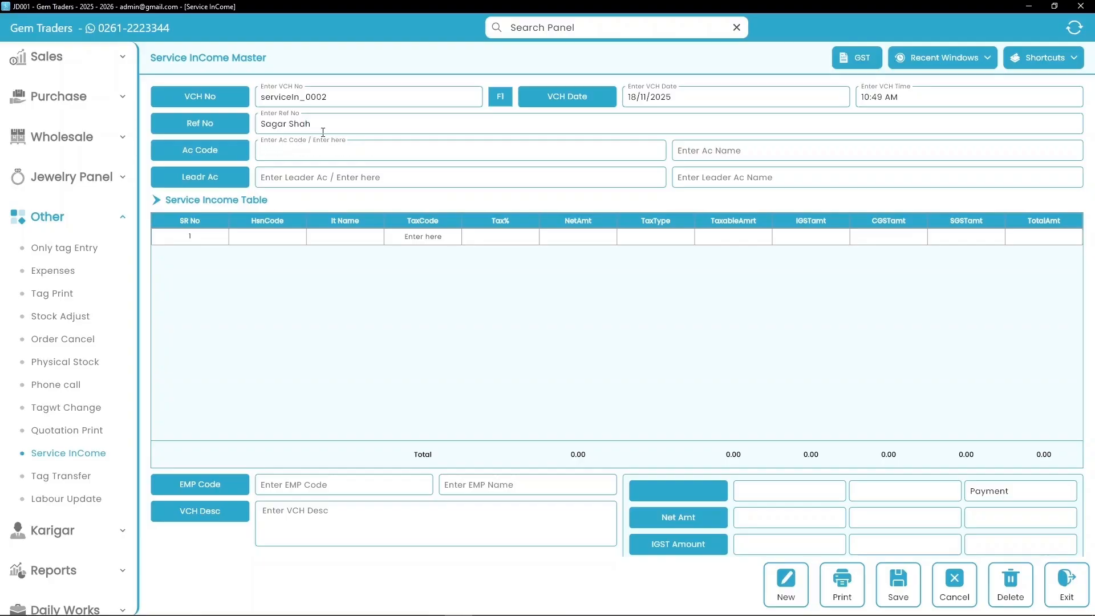
pyautogui.write('00120')
pyautogui.press('Return')
pyautogui.press('Return')
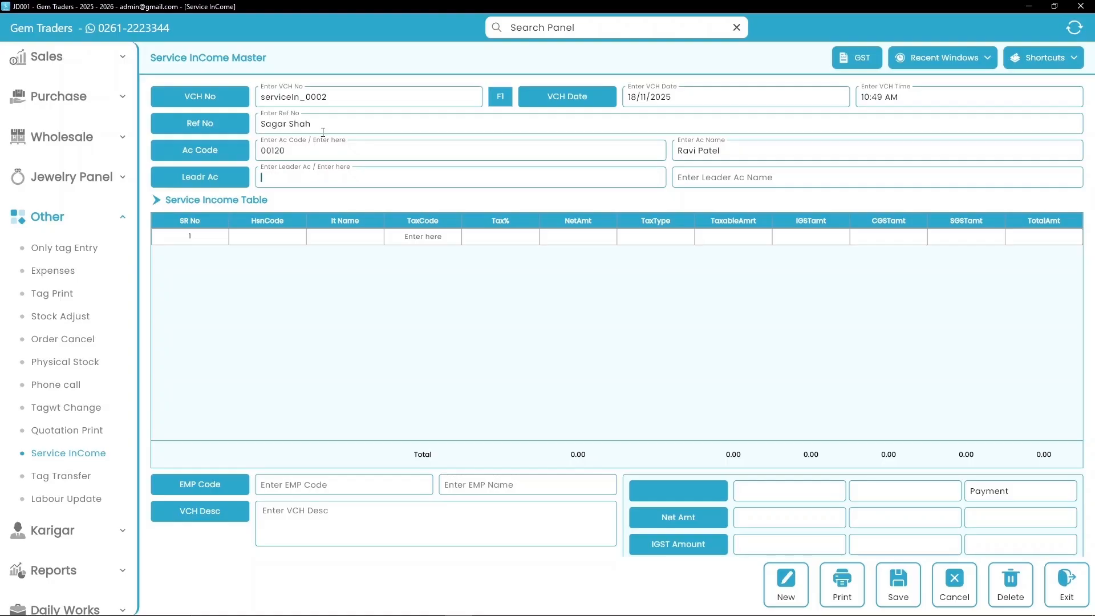
pyautogui.press('Return')
pyautogui.press('Return')
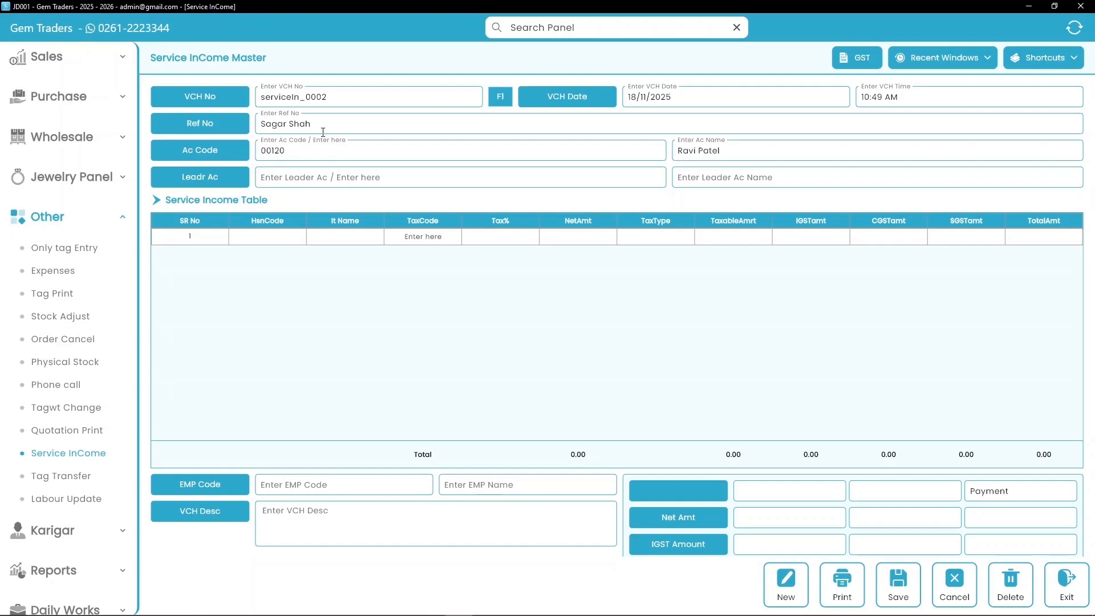
pyautogui.click(339, 238)
pyautogui.write('SALI')
# - Give the BALI line tax code 10 at 3%, net amount 98350.00 and tax type F
pyautogui.press('Return')
pyautogui.press('Return')
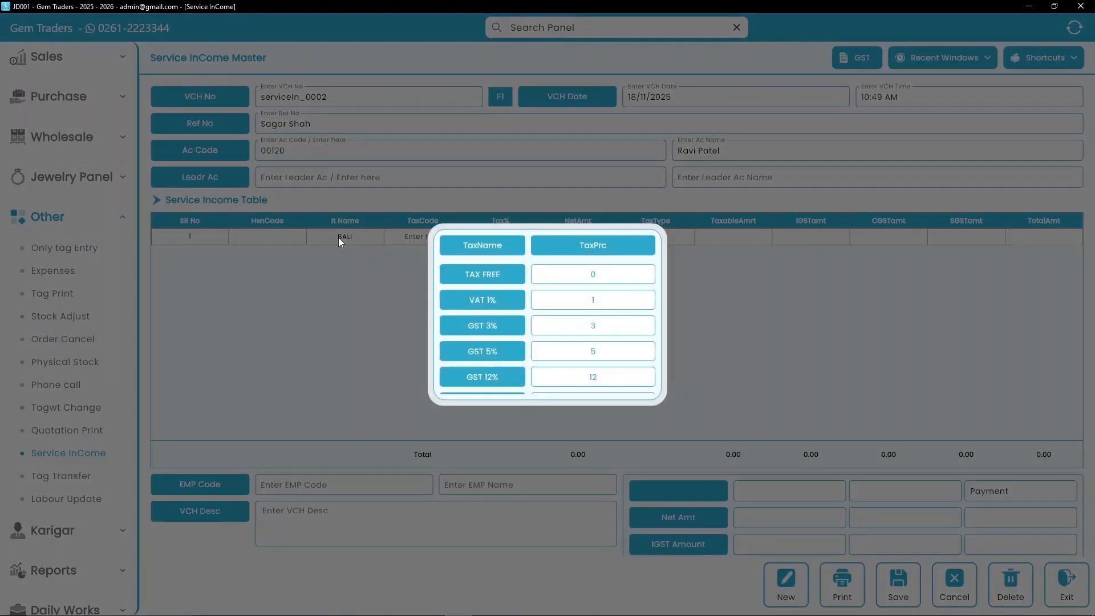
pyautogui.scroll(-4, 516, 375)
pyautogui.scroll(4, 516, 375)
pyautogui.scroll(-4, 517, 375)
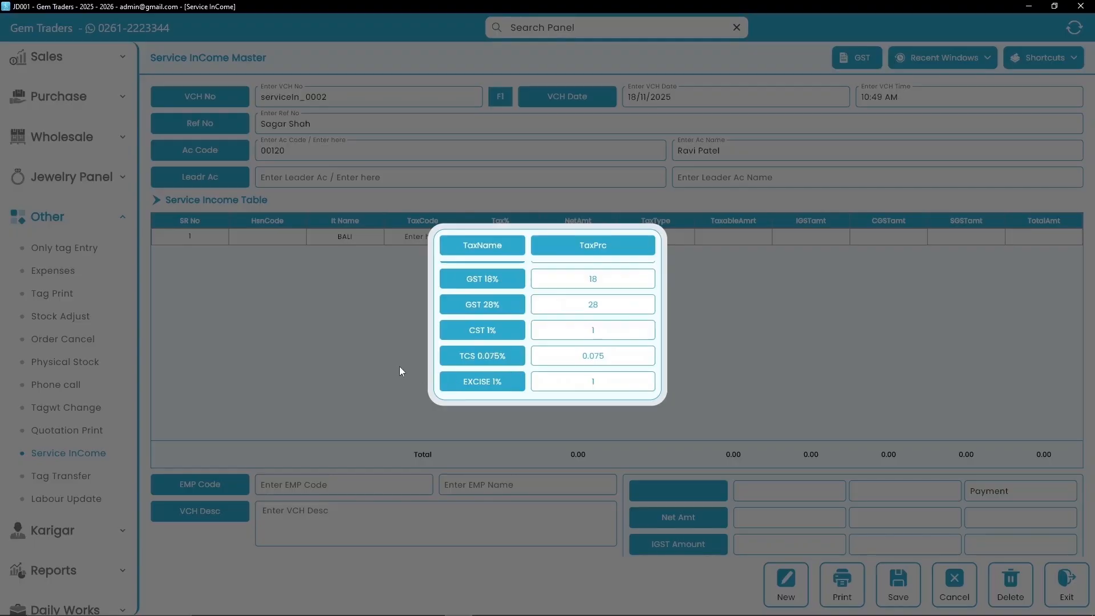
pyautogui.scroll(4, 485, 340)
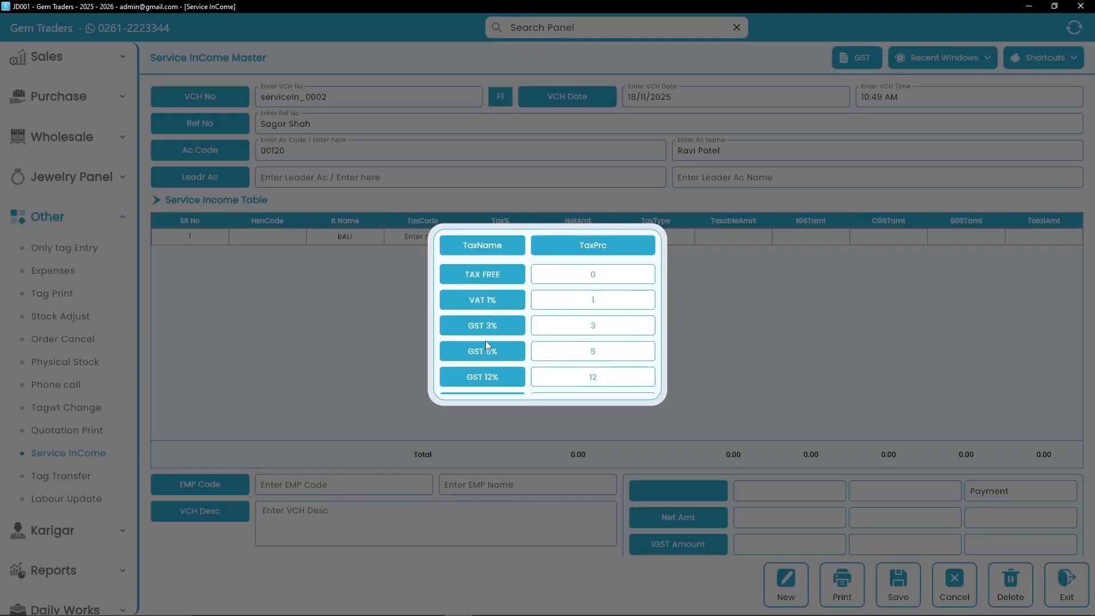
pyautogui.click(399, 332)
pyautogui.click(421, 236)
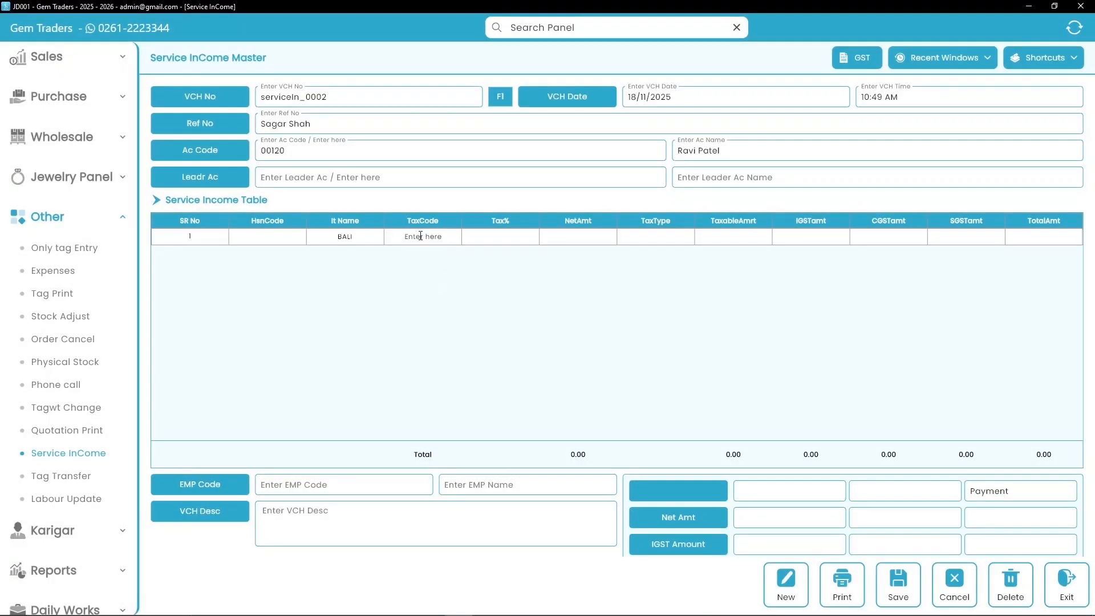
pyautogui.write('0')
pyautogui.write('3')
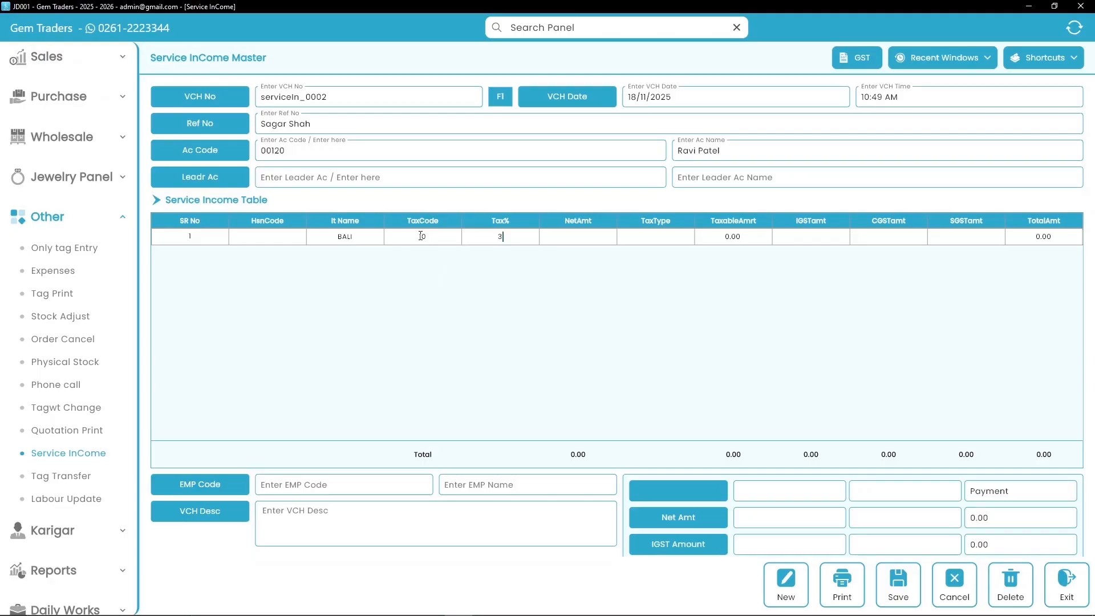
pyautogui.write('%')
pyautogui.press('Return')
pyautogui.write('98350.00')
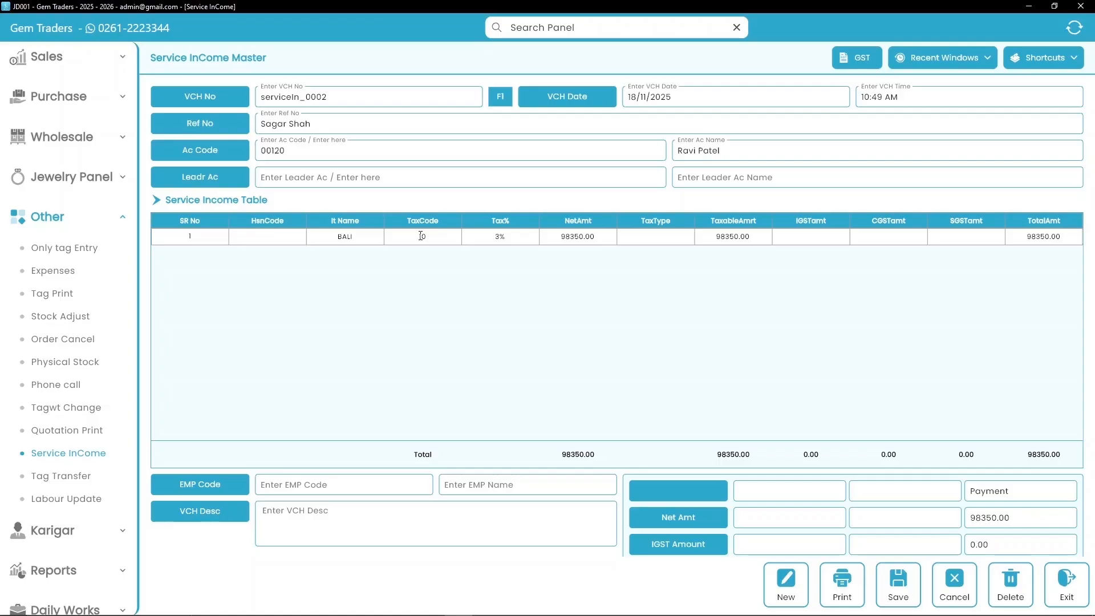
pyautogui.write('f')
pyautogui.write('F')
pyautogui.press('Return')
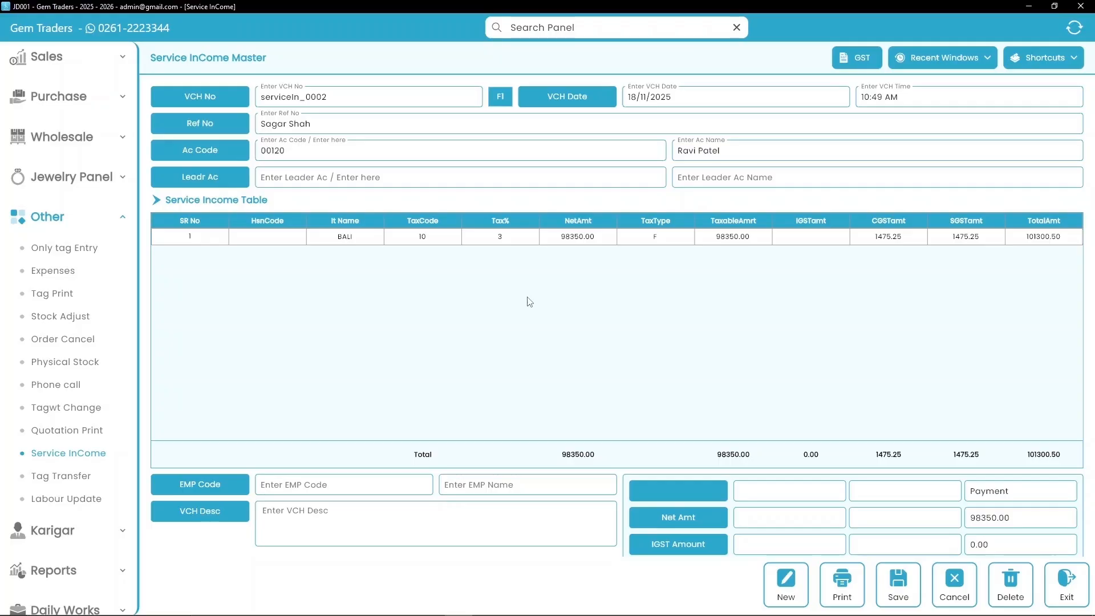
pyautogui.scroll(-2, 530, 302)
# - Set the voucher's employee to code 001, Self
pyautogui.click(328, 376)
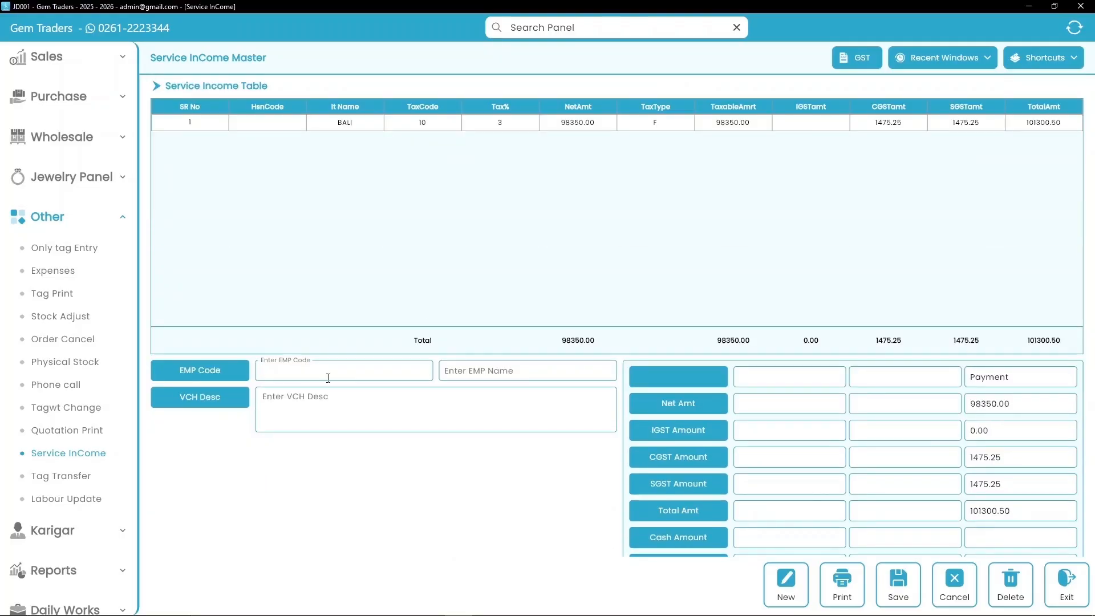
pyautogui.write('001')
pyautogui.press('Tab')
pyautogui.write('Self')
pyautogui.scroll(-3, 530, 514)
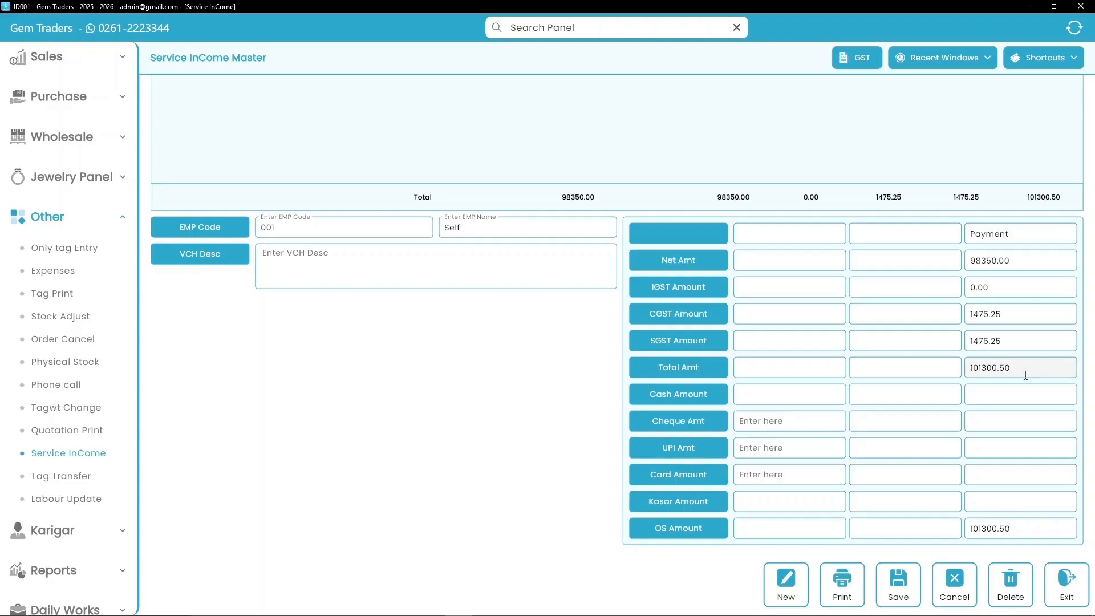
# - Pay 69520.00 by cheque from BANK A/C and 31780.00 by UPI via ICICI BANK, then save
pyautogui.click(812, 424)
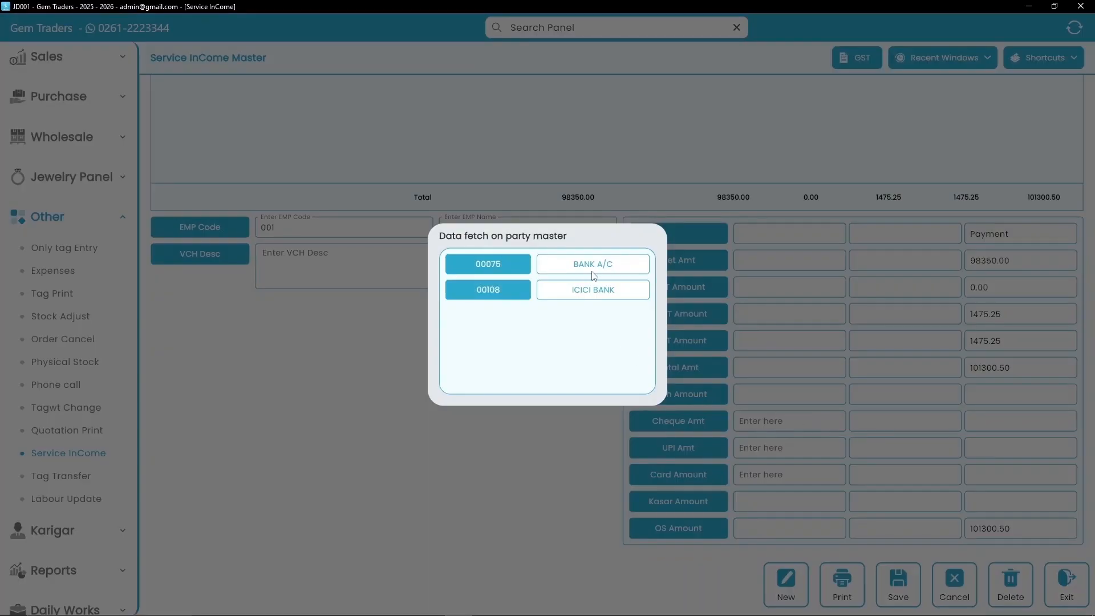
pyautogui.click(593, 273)
pyautogui.click(1006, 423)
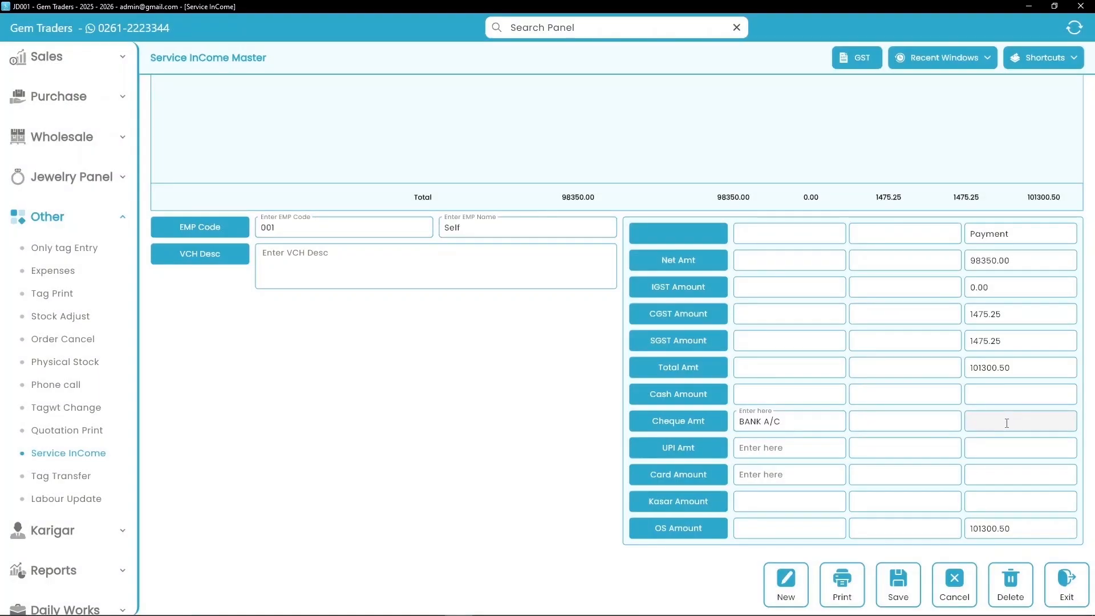
pyautogui.write('69520.00')
pyautogui.click(828, 456)
pyautogui.press('Return')
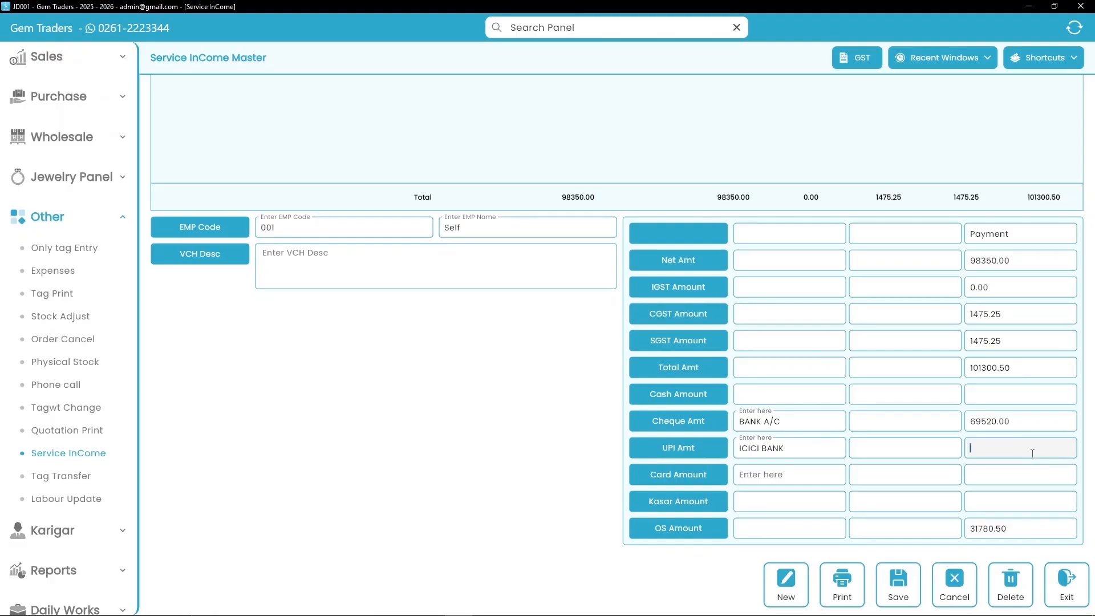
pyautogui.write('31780.00')
pyautogui.press('Return')
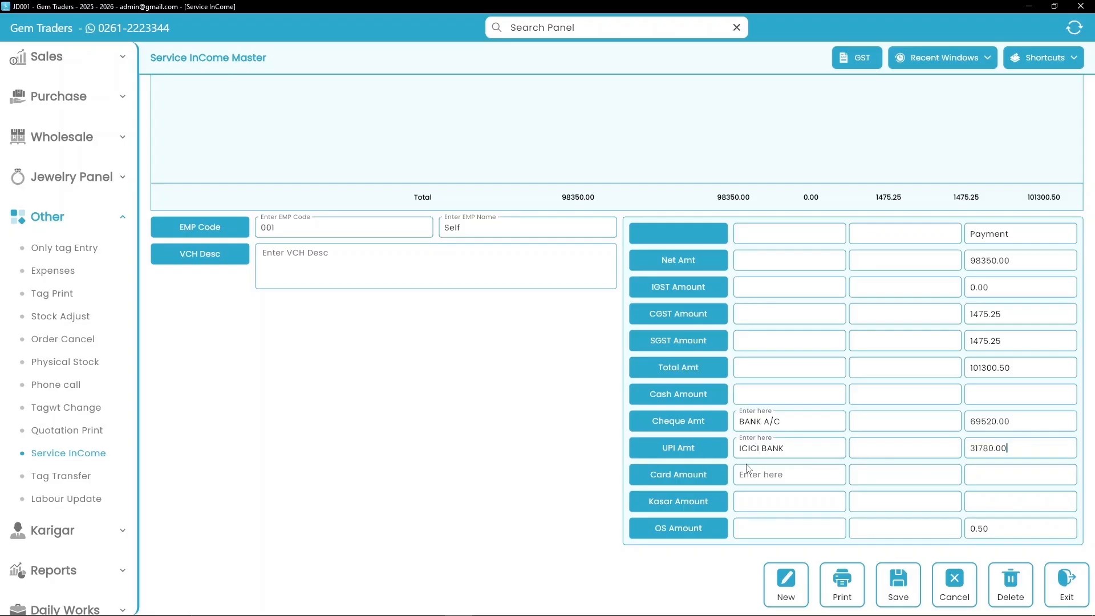
pyautogui.click(901, 593)
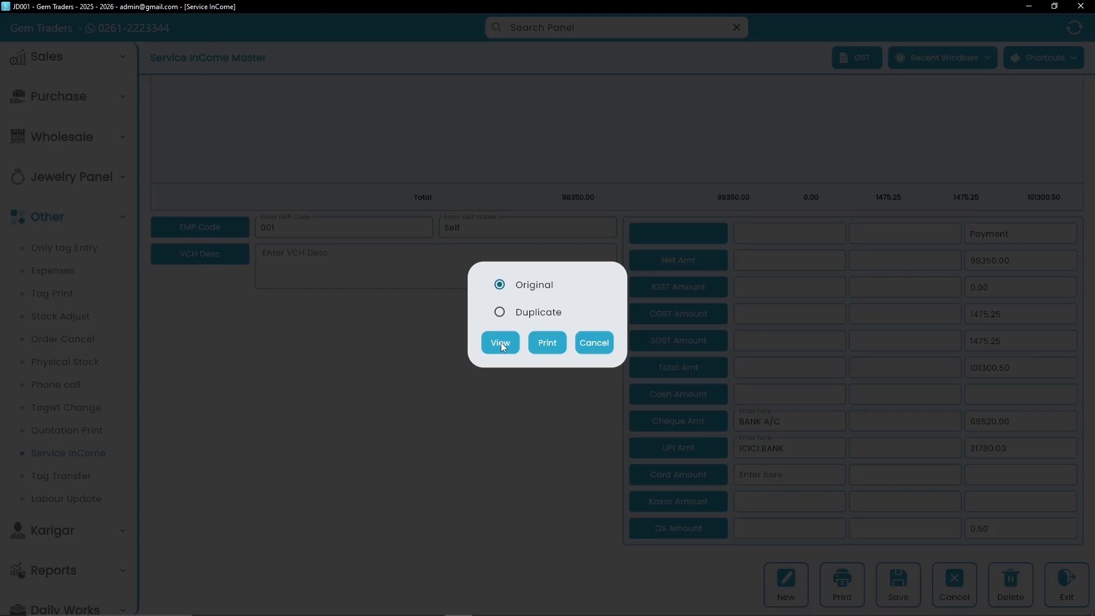
# - Preview the original invoice as service_income.pdf, look through it, and return to Tag Transfer
pyautogui.click(504, 345)
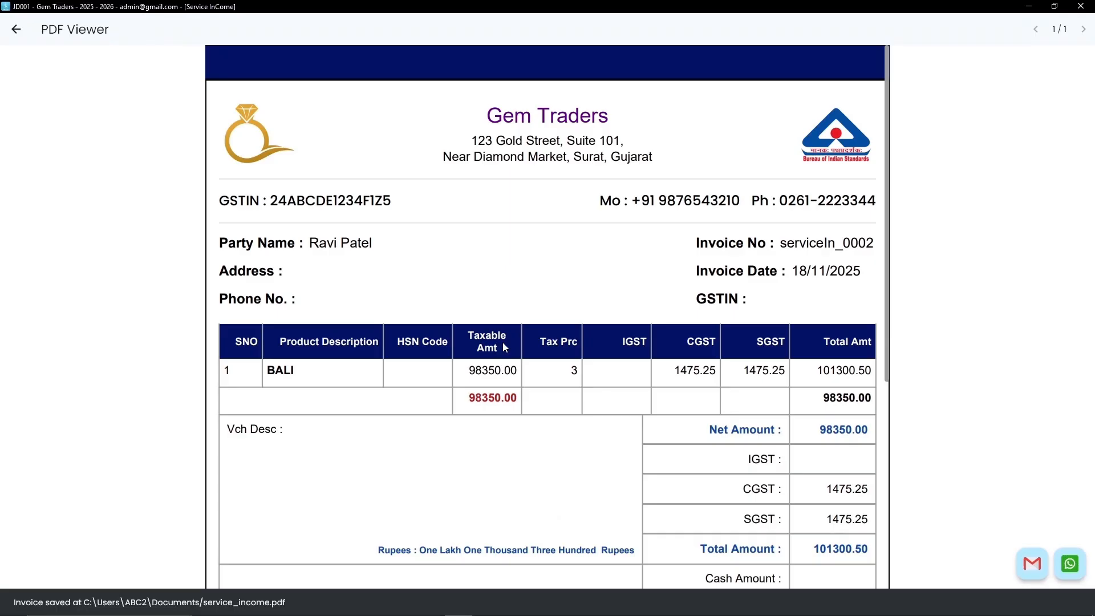
pyautogui.scroll(-5, 523, 354)
pyautogui.scroll(-3, 526, 355)
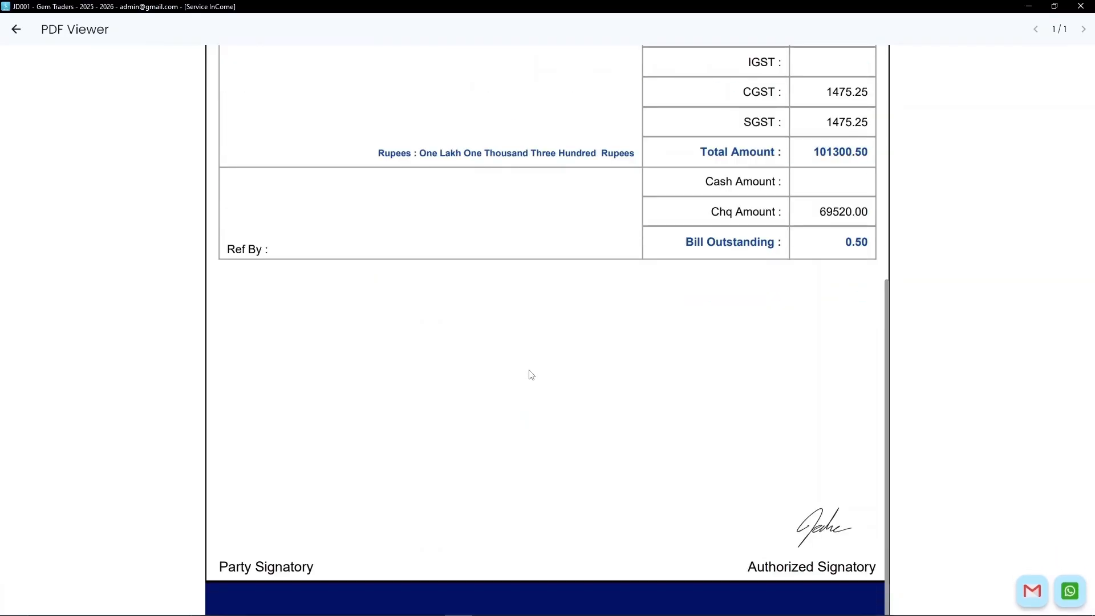
pyautogui.scroll(7, 531, 374)
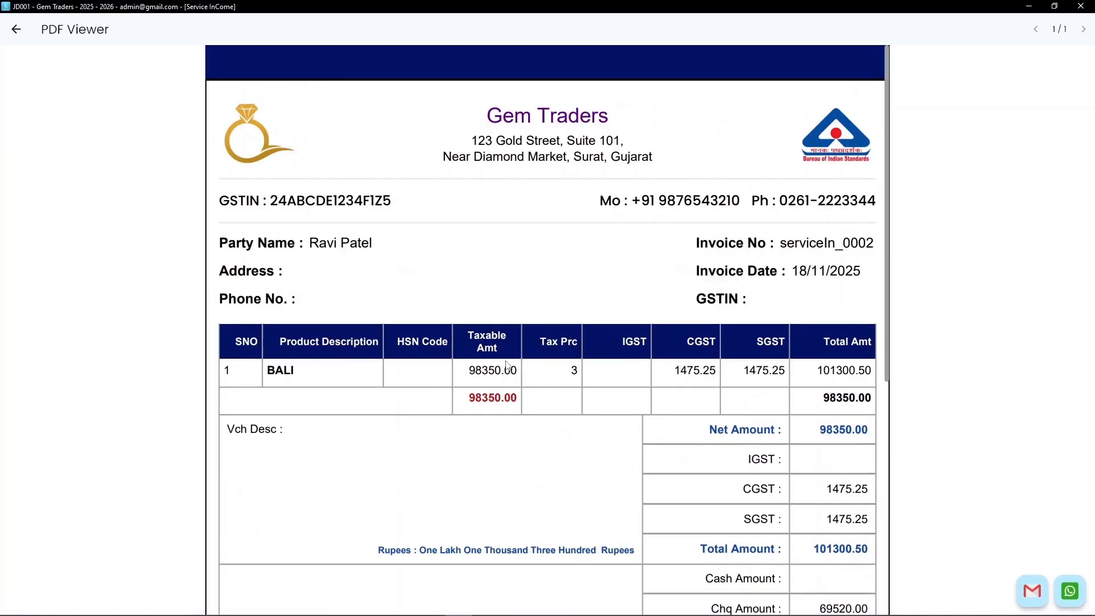
pyautogui.click(15, 32)
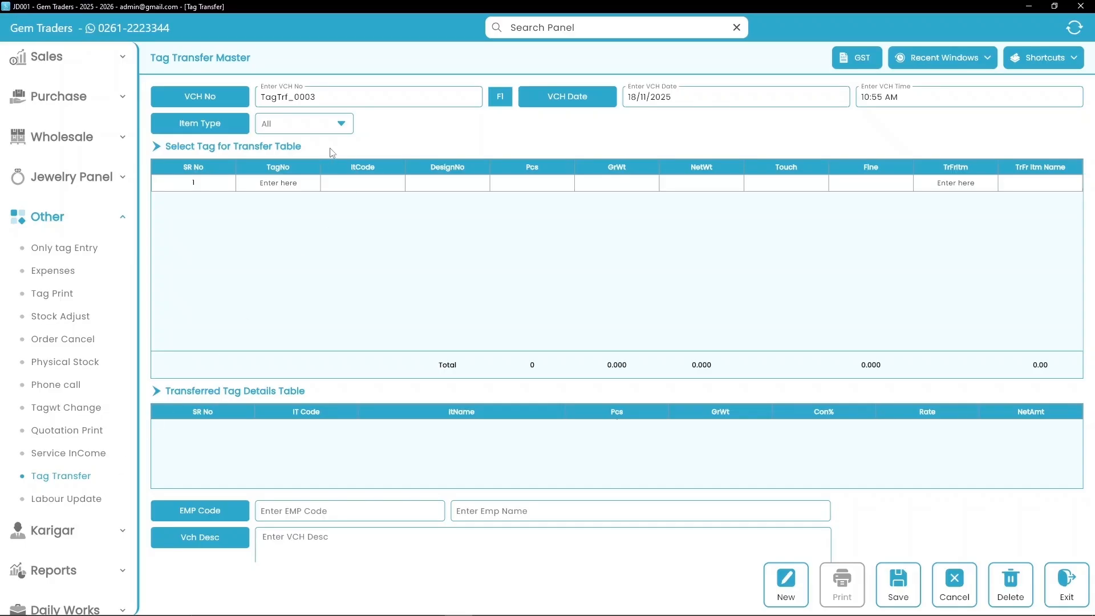
# - Transfer tag BGG0007 at touch 92 into item 18 GOLD ORNAMENT in row 1
pyautogui.click(300, 185)
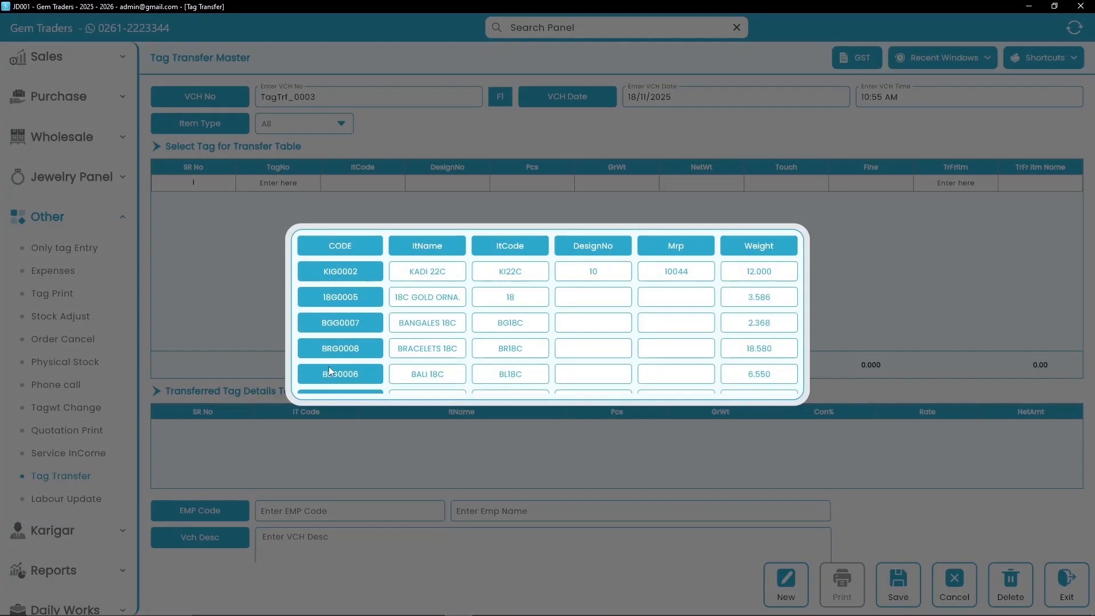
pyautogui.click(355, 321)
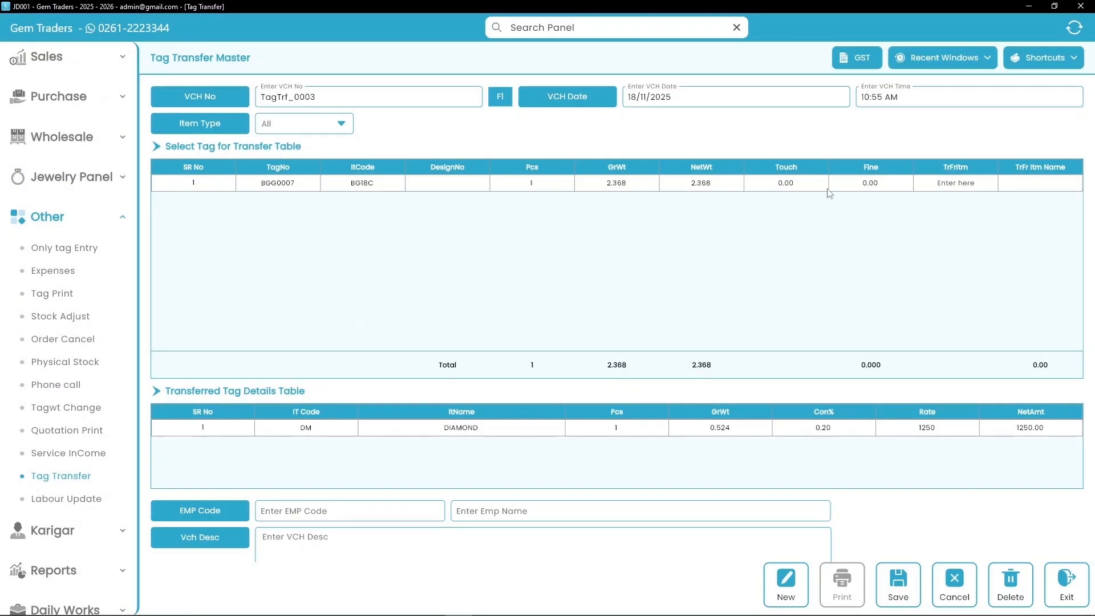
pyautogui.click(785, 189)
pyautogui.write('92')
pyautogui.press('Return')
pyautogui.write('18')
pyautogui.click(1030, 185)
pyautogui.write('18')
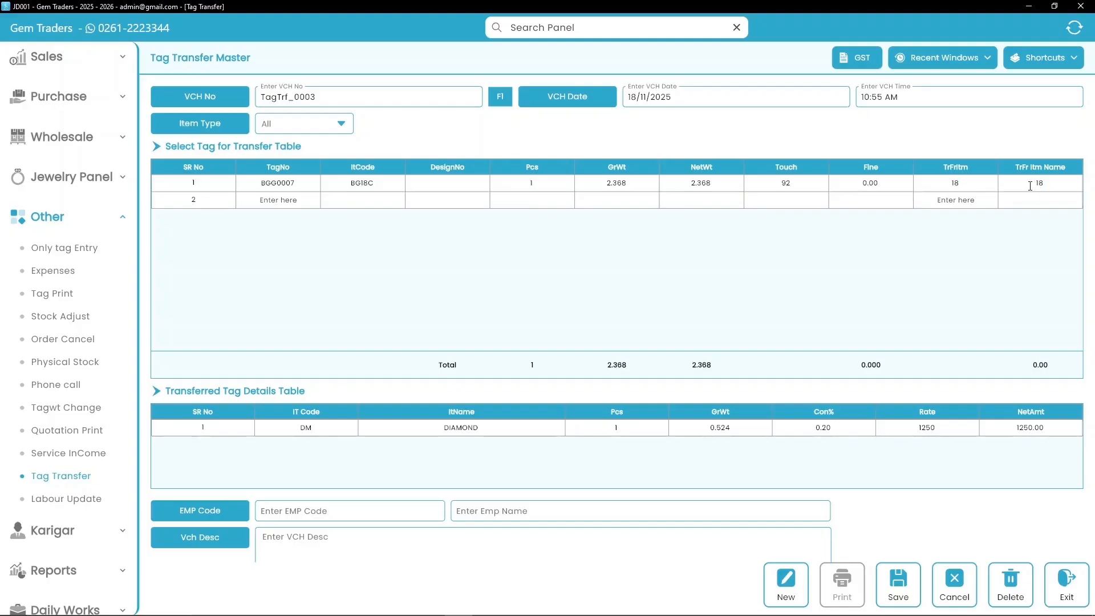
pyautogui.write('c')
pyautogui.press('BackSpace')
pyautogui.write('C ')
pyautogui.write('GOLD ')
pyautogui.write('ORNAME')
pyautogui.write('NT')
pyautogui.press('Return')
# - Set employee 001 Self on the tag transfer and save it
pyautogui.click(340, 512)
pyautogui.write('001')
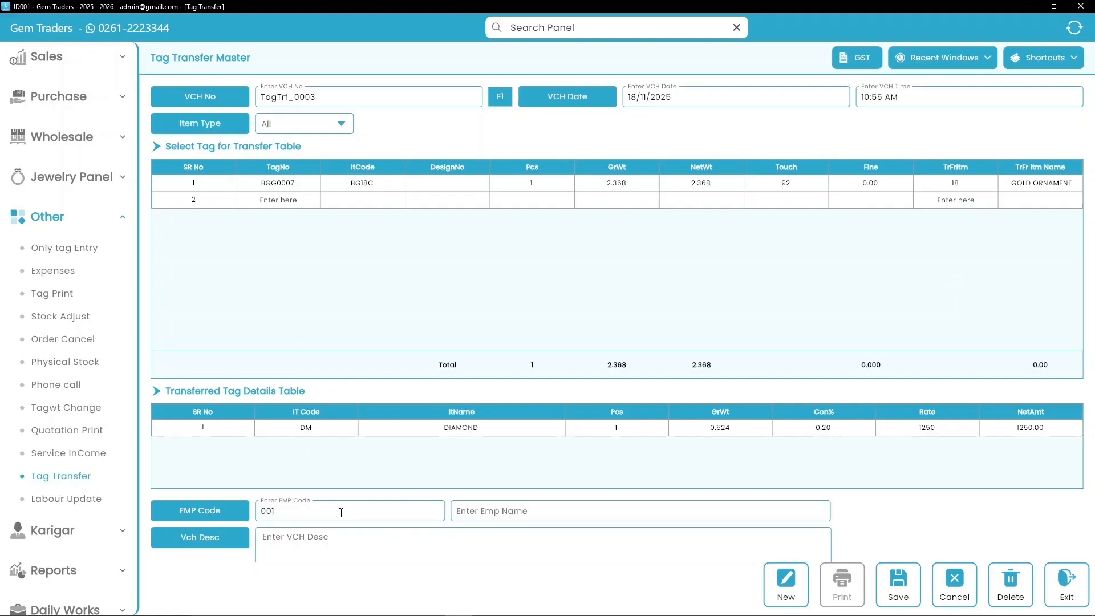
pyautogui.click(484, 507)
pyautogui.scroll(-1, 484, 508)
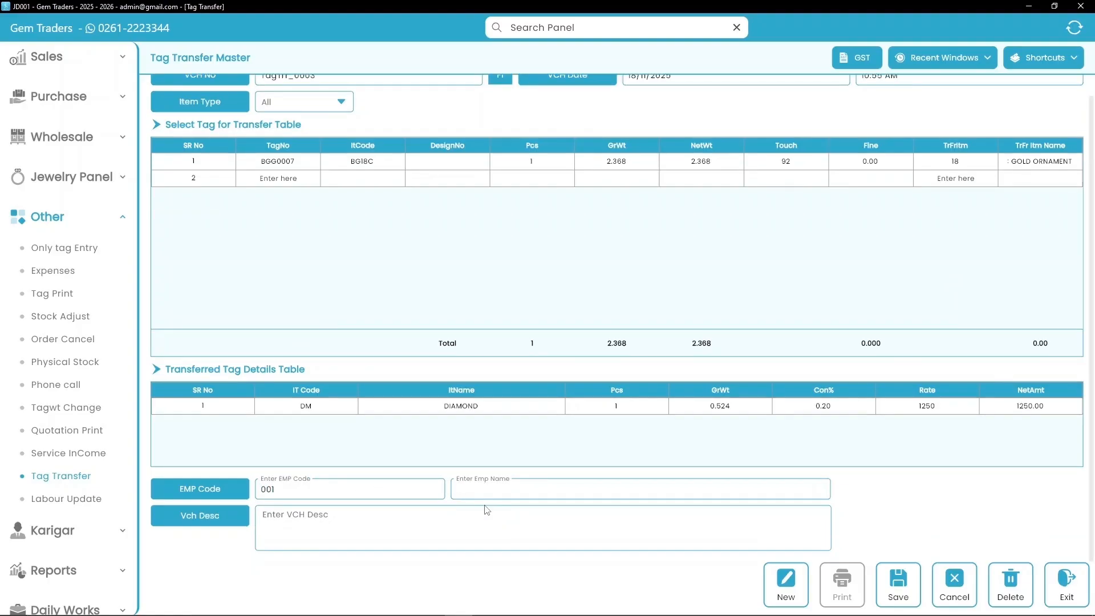
pyautogui.write('s')
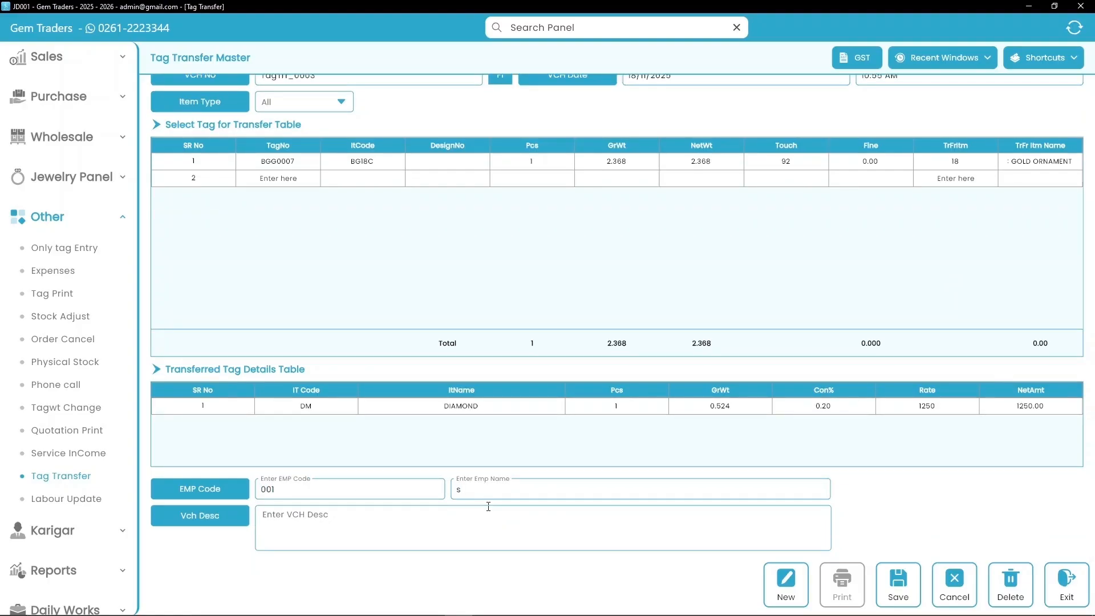
pyautogui.write('e')
pyautogui.press('BackSpace')
pyautogui.write('elf')
pyautogui.click(894, 593)
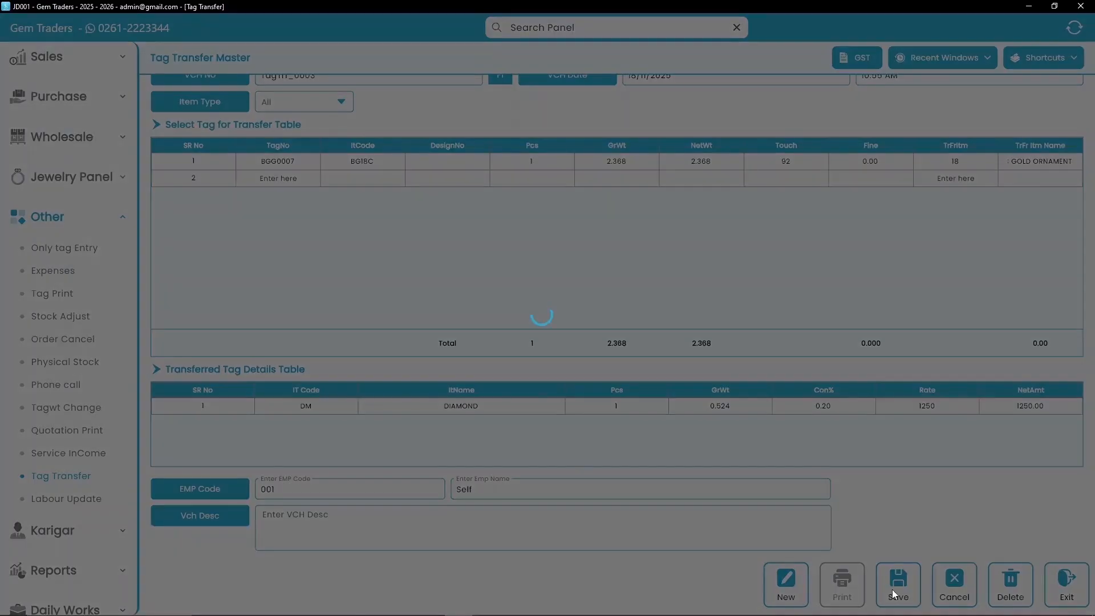